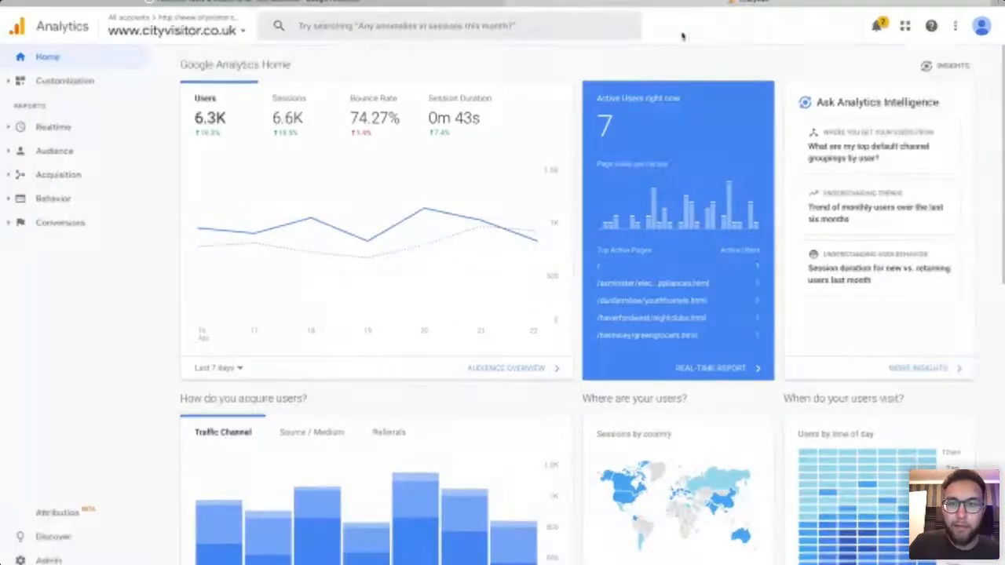
# Highlight the active-users-right-now figure on the Home overview, then clear the highlight.
pyautogui.moveTo(672, 116); pyautogui.dragTo(673, 99)
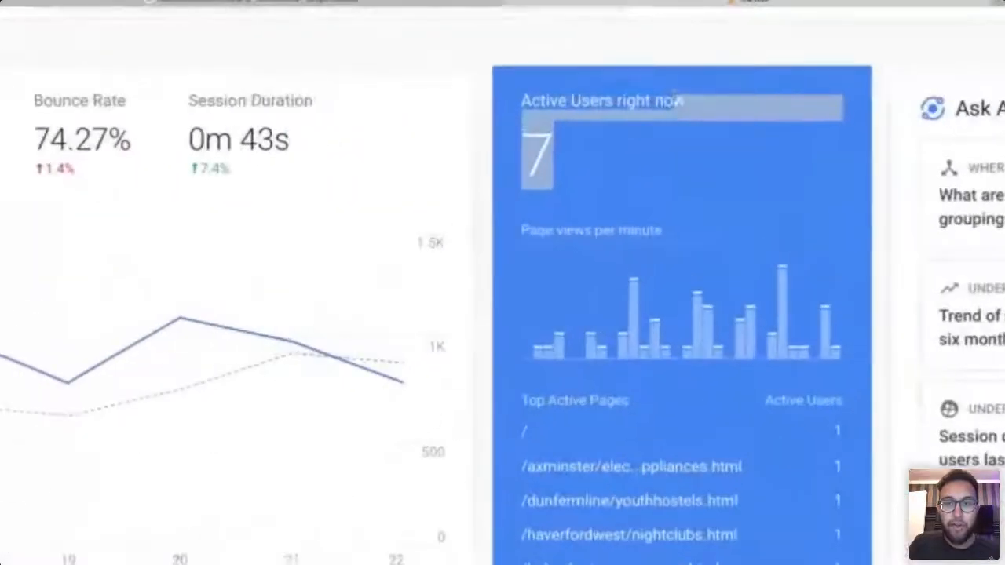
pyautogui.click(722, 68)
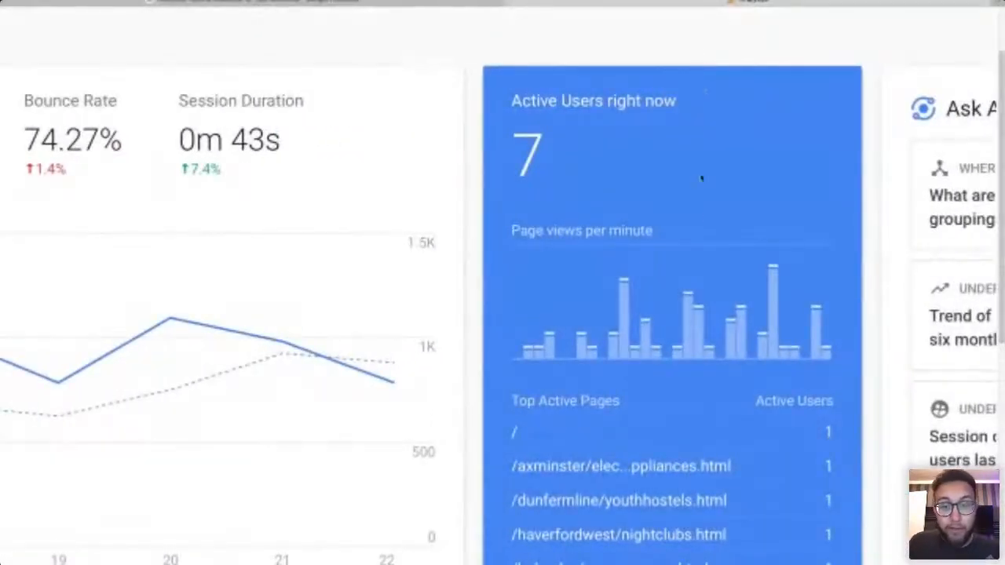
pyautogui.scroll(-1, 700, 217)
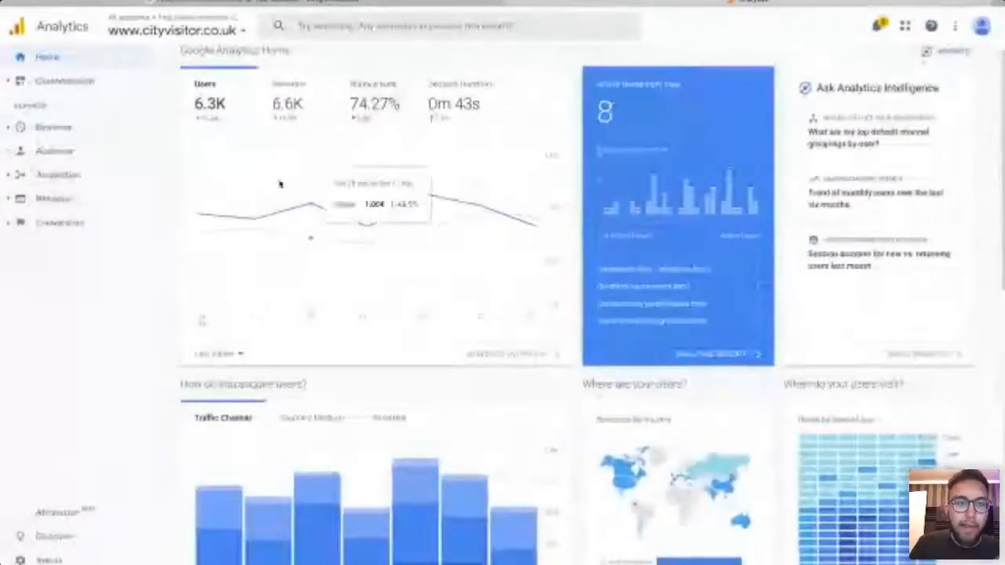
pyautogui.scroll(1, 243, 211)
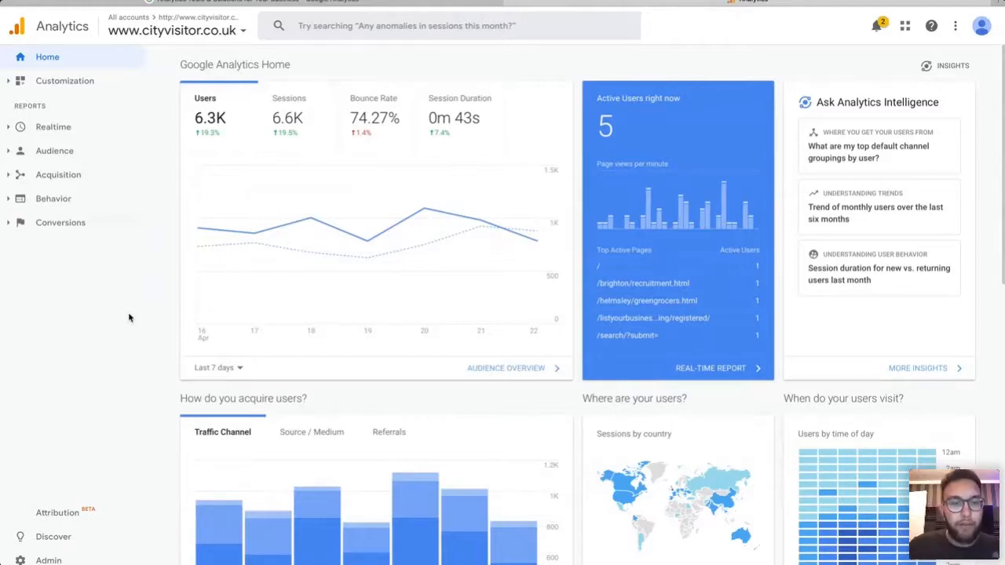
# Switch the Home overview to Last 28 days, showing 20K users and 21K sessions.
pyautogui.click(240, 370)
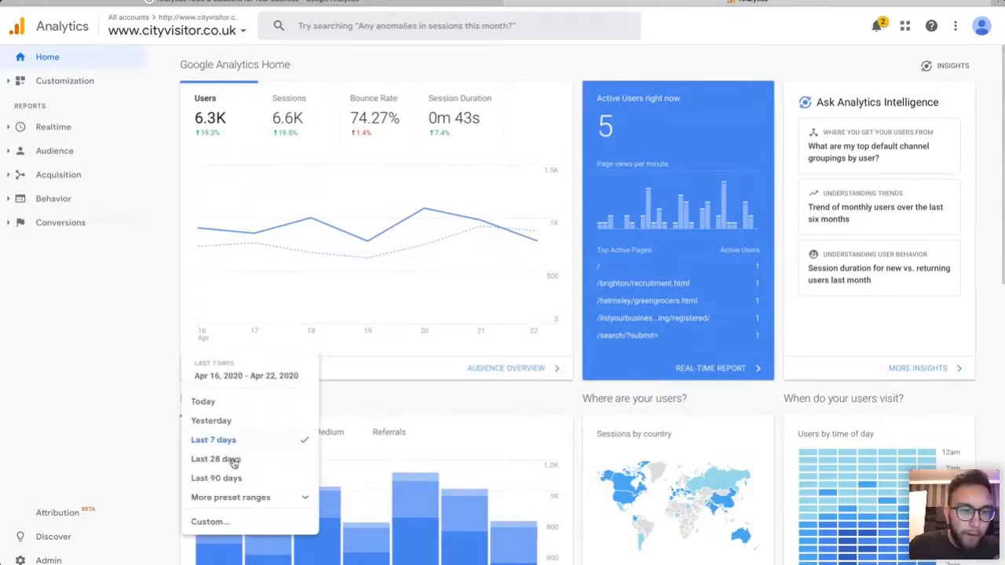
pyautogui.click(231, 463)
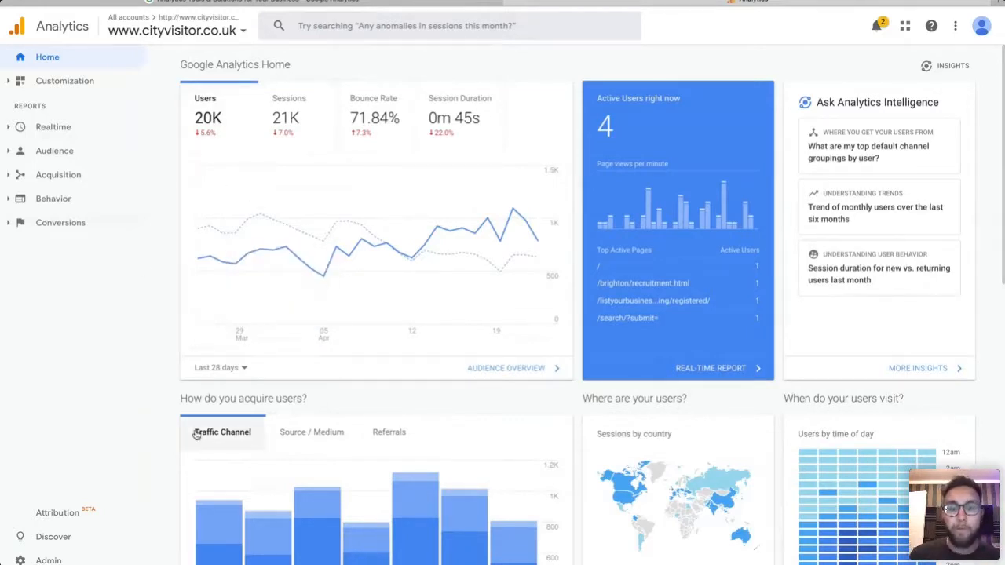
pyautogui.scroll(-3, 481, 355)
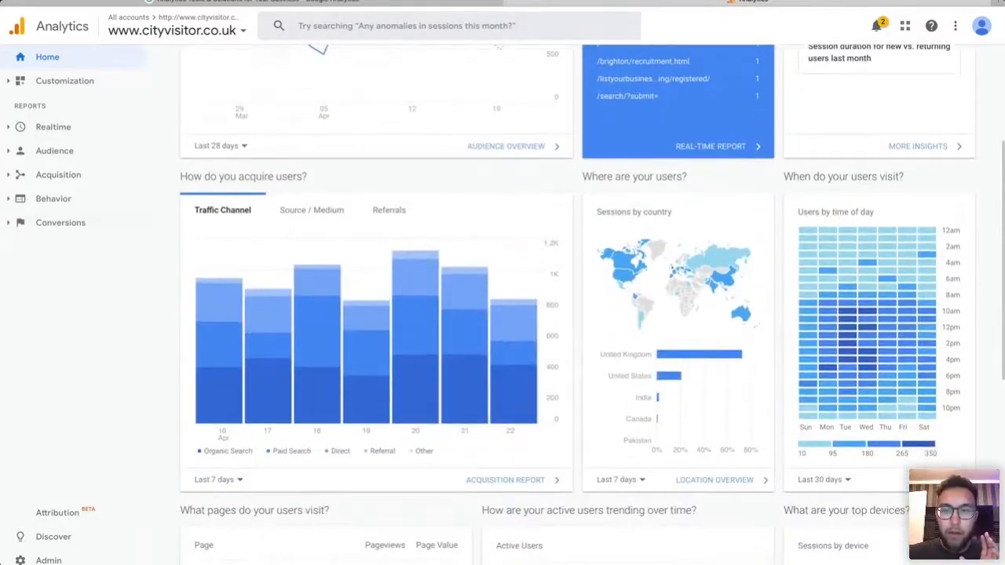
# Show the 'How do you acquire users?' card by Source / Medium.
pyautogui.scroll(-1, 482, 356)
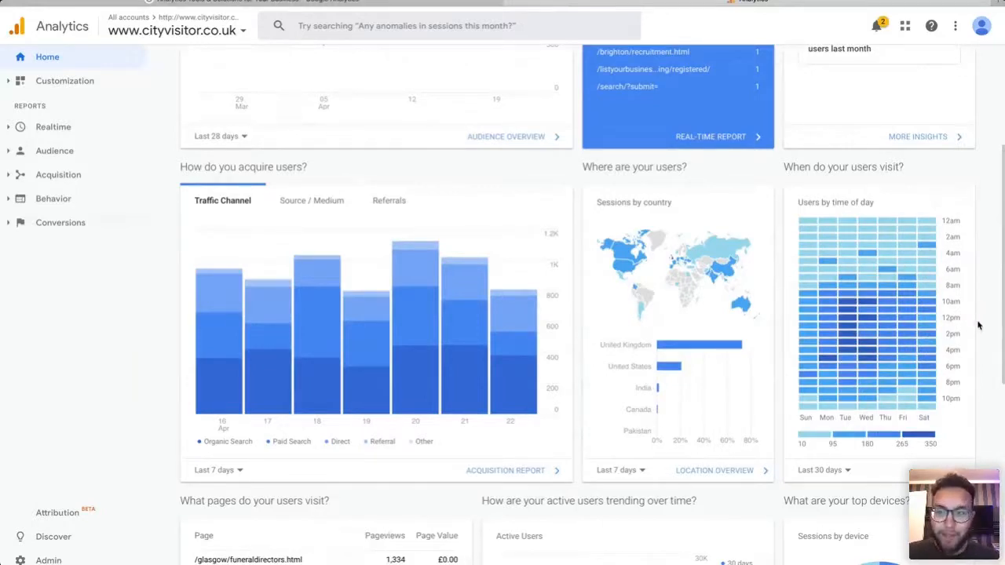
pyautogui.moveTo(846, 306)
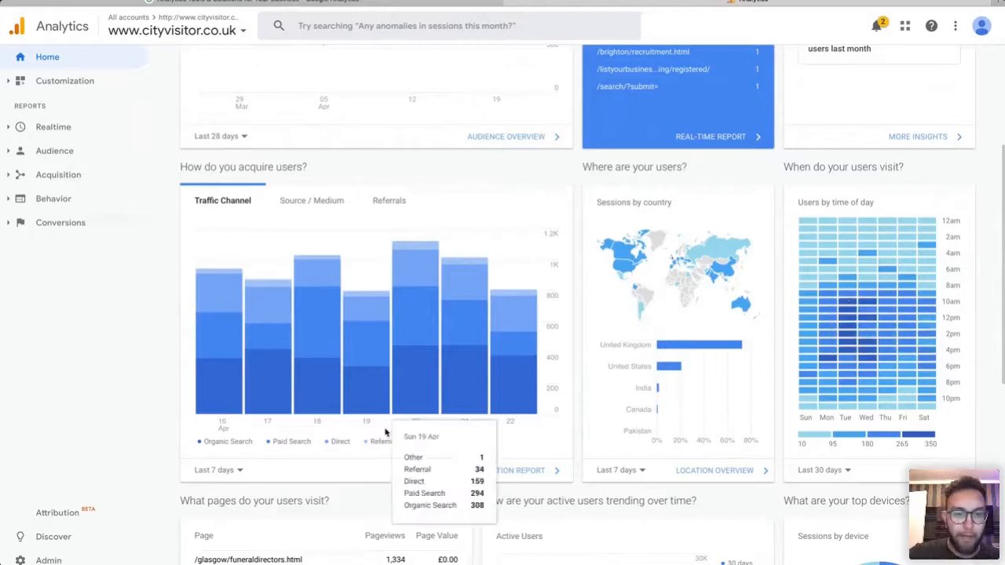
pyautogui.scroll(-1, 266, 474)
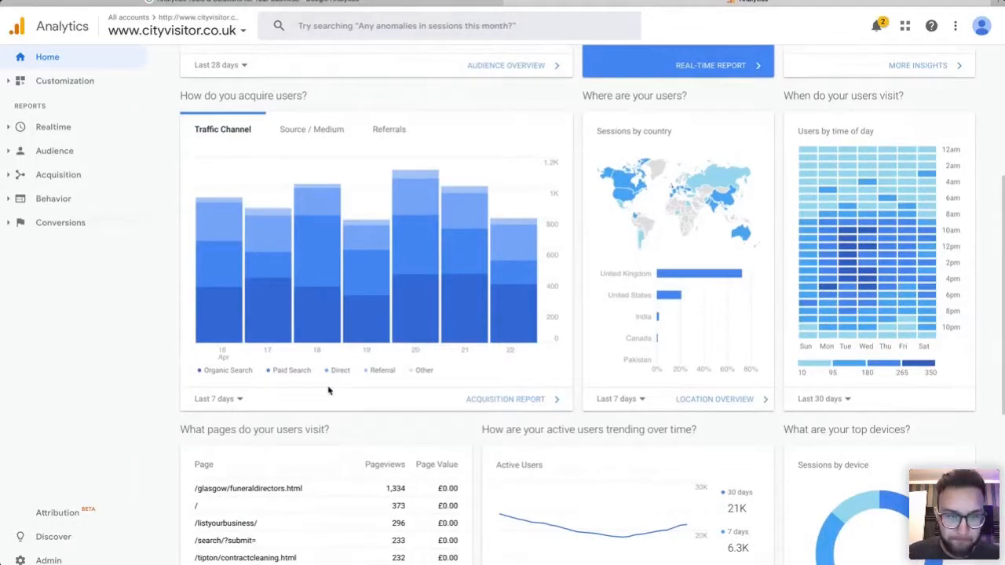
pyautogui.click(313, 131)
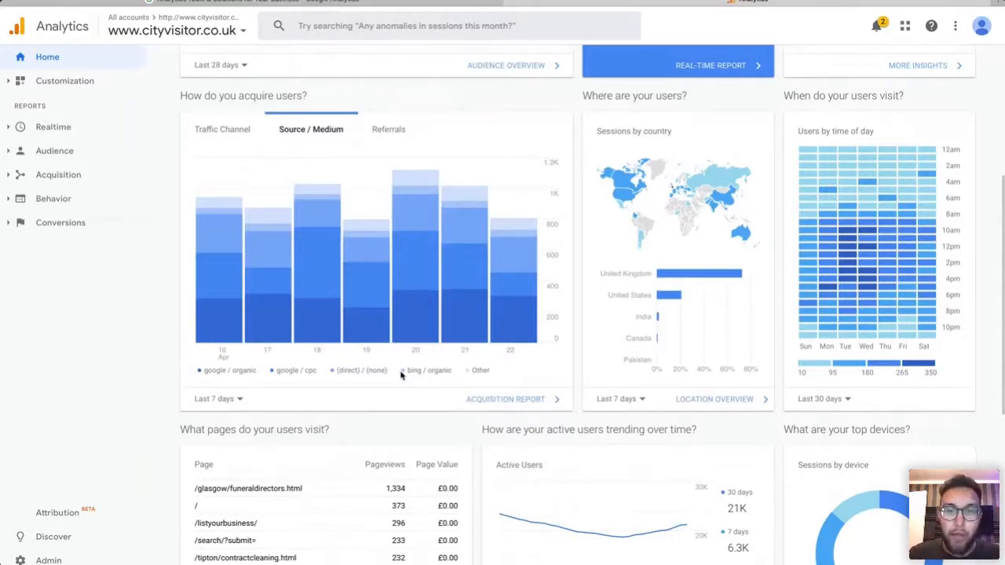
pyautogui.scroll(-3, 397, 393)
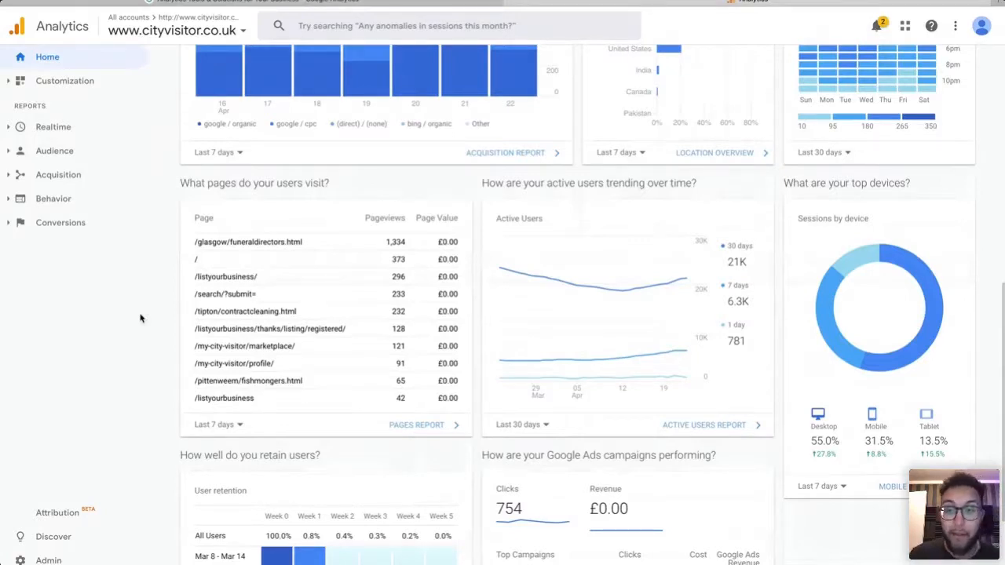
# Set the top pages table to Last 28 days, after trying Last 90 days, and open the Pages report.
pyautogui.click(219, 426)
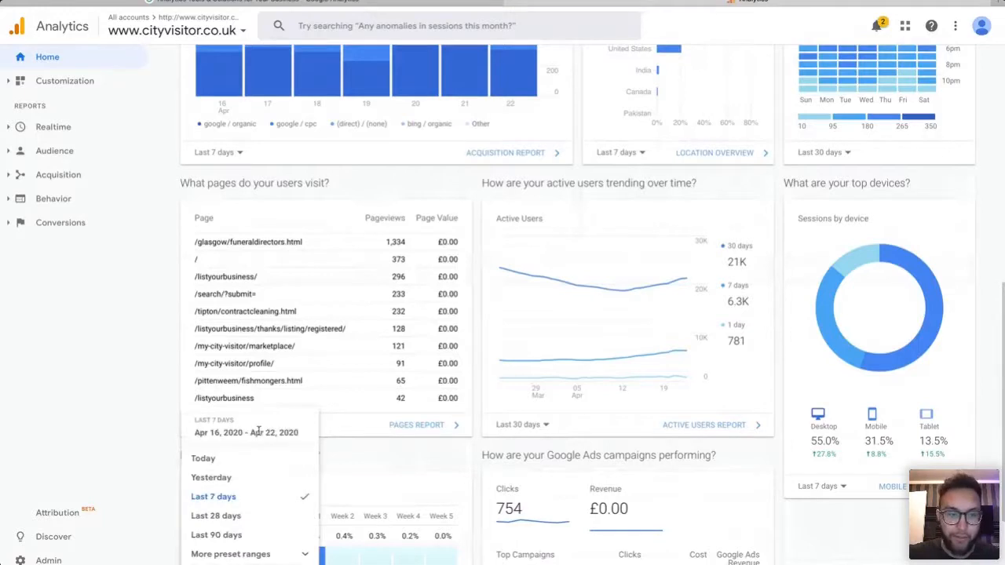
pyautogui.click(231, 515)
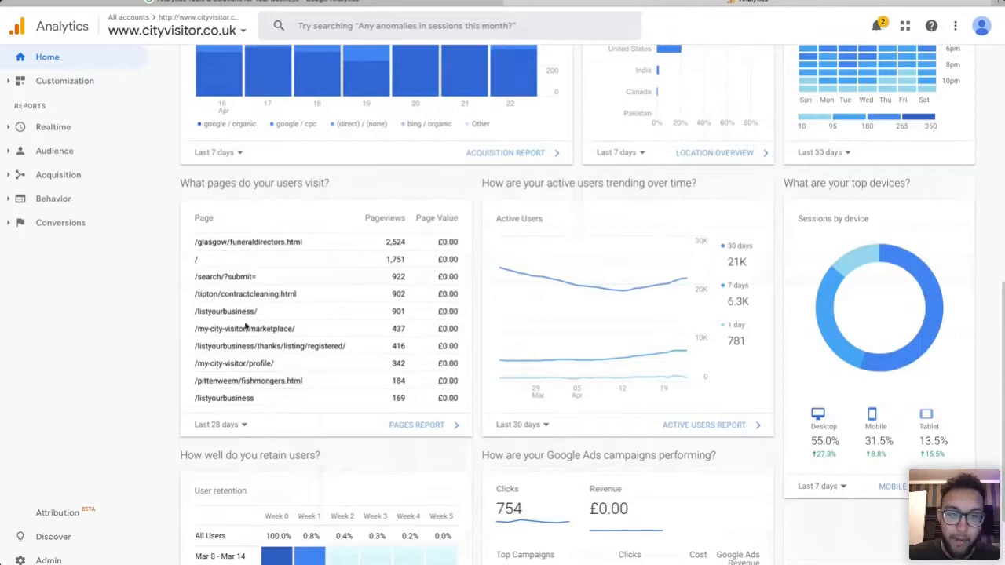
pyautogui.click(233, 427)
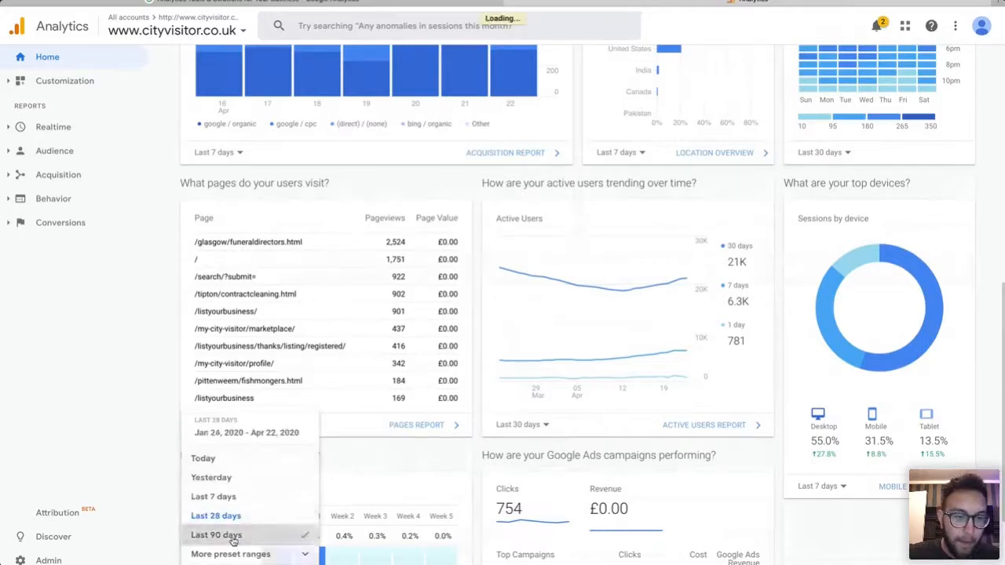
pyautogui.click(233, 536)
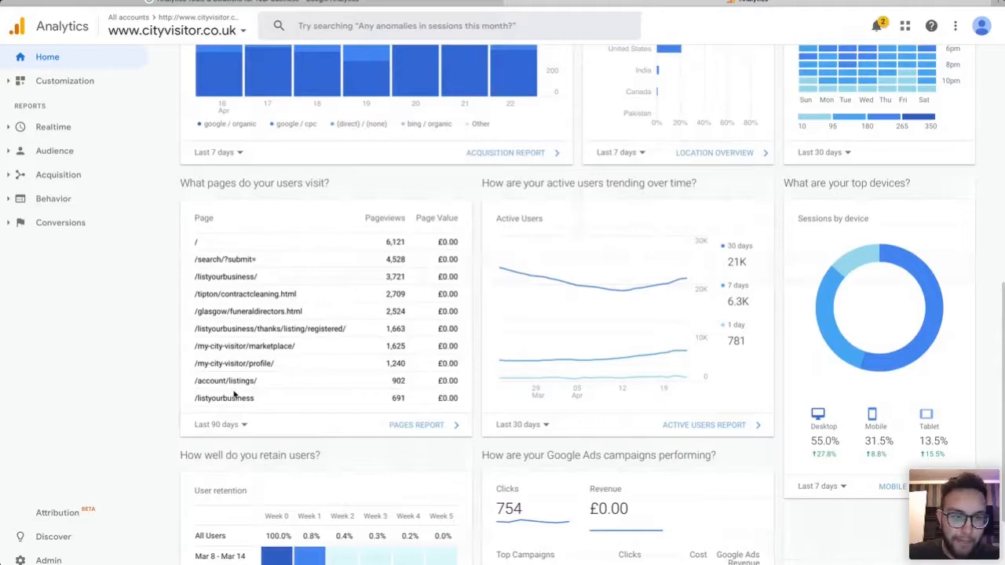
pyautogui.click(235, 427)
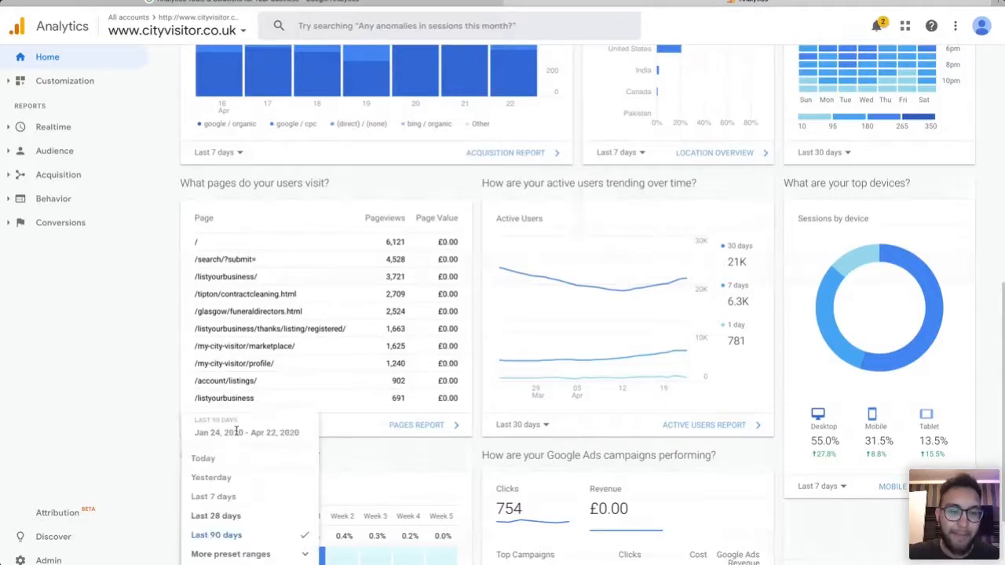
pyautogui.click(233, 517)
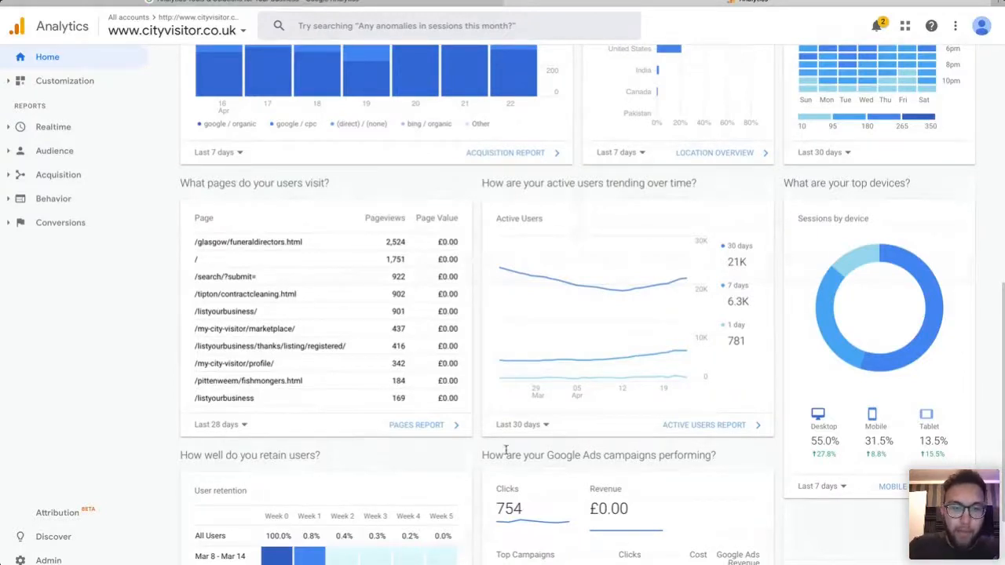
pyautogui.click(429, 425)
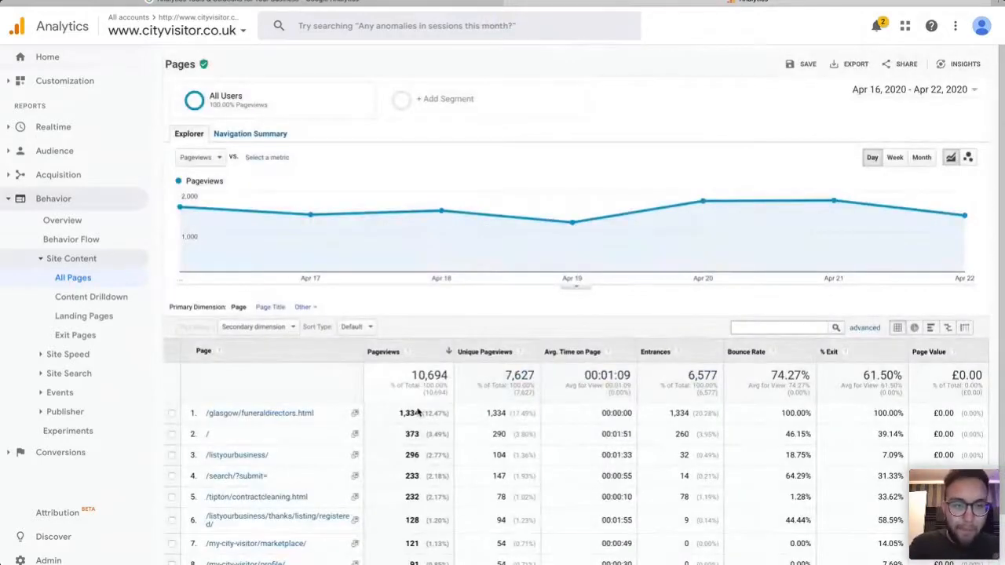
# Expand the Acquisition and Audience report lists in the left navigation.
pyautogui.scroll(-2, 541, 475)
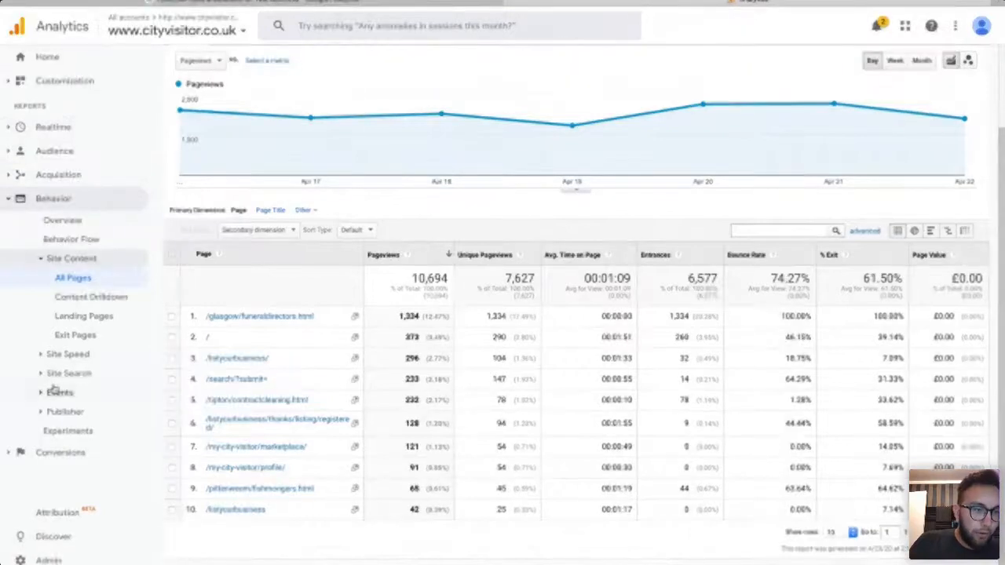
pyautogui.click(36, 174)
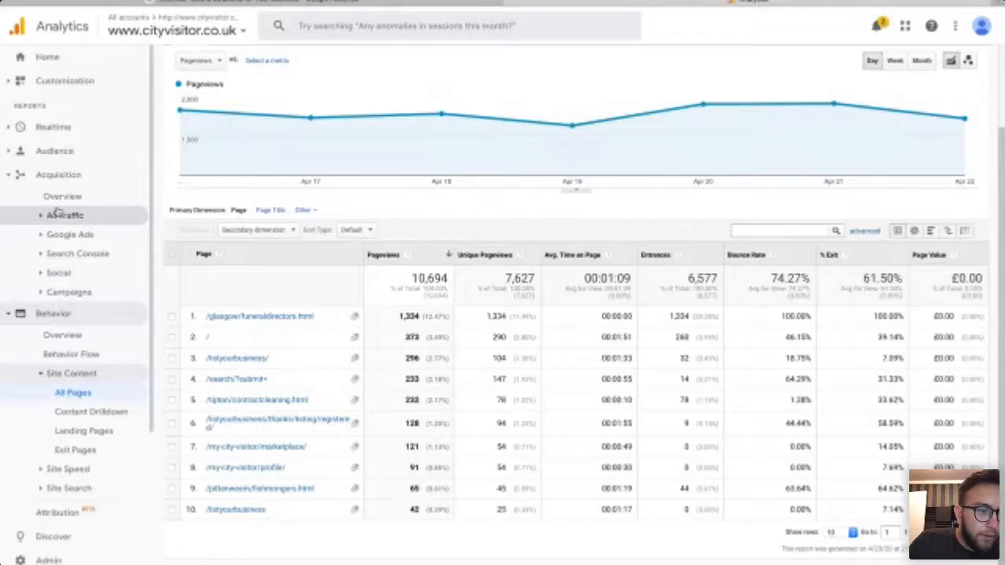
pyautogui.click(55, 151)
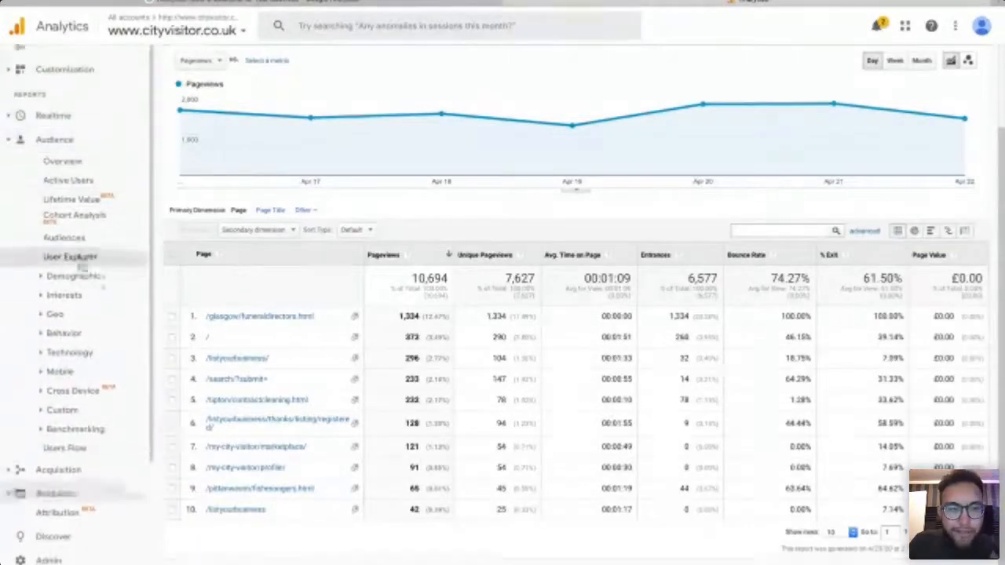
pyautogui.scroll(-1, 81, 265)
pyautogui.scroll(1, 81, 268)
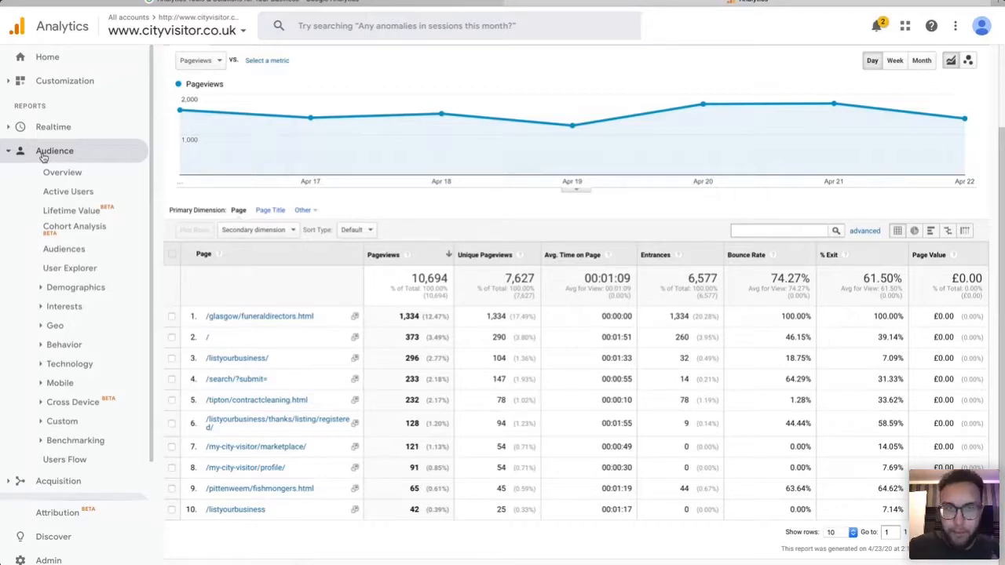
# Open Audience > Mobile > Overview and highlight the desktop share of users.
pyautogui.click(63, 384)
pyautogui.click(83, 403)
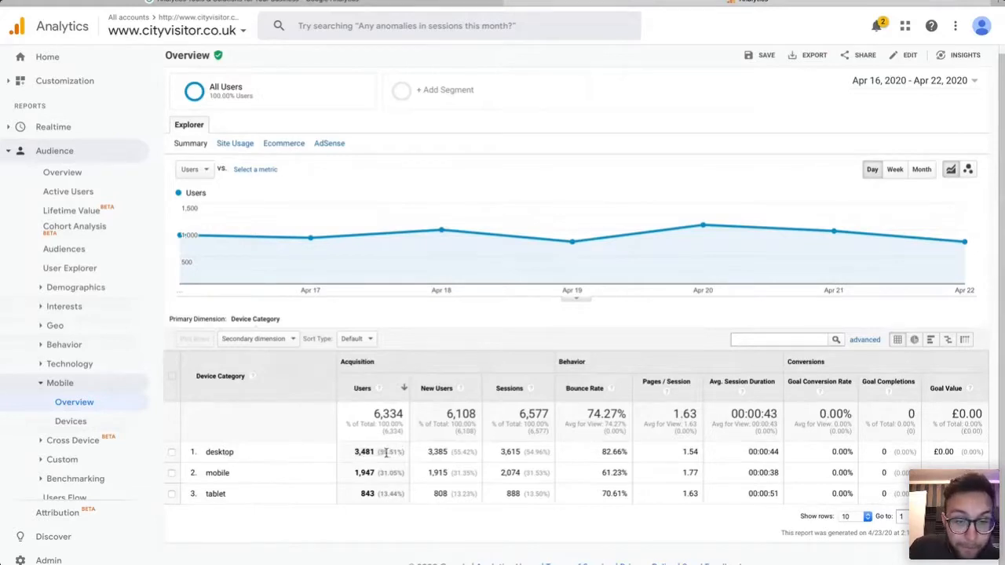
pyautogui.moveTo(379, 452); pyautogui.dragTo(401, 452)
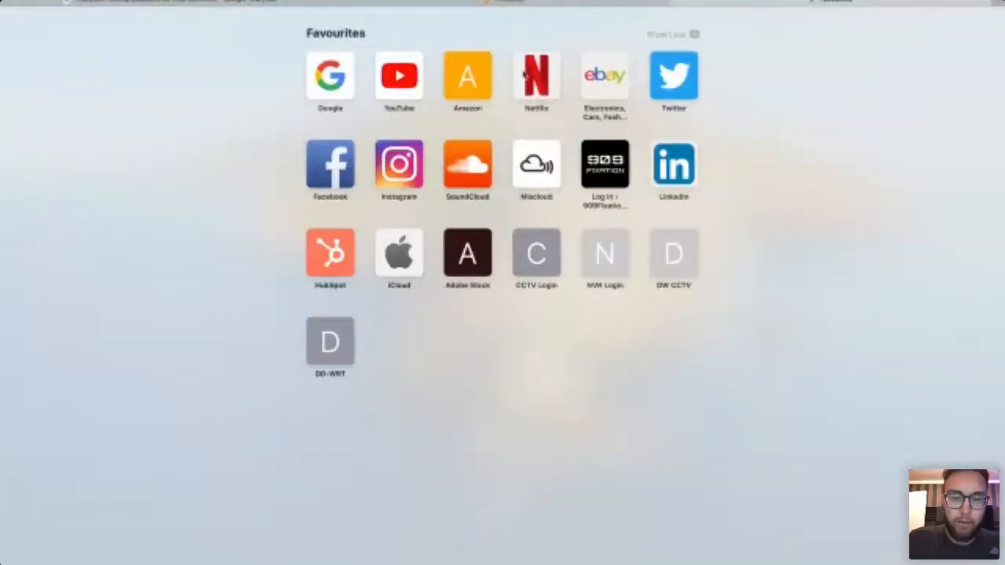
# Load google.com/analytics from the Safari address bar.
pyautogui.write('goog')
pyautogui.press('BackSpace')
pyautogui.press('BackSpace')
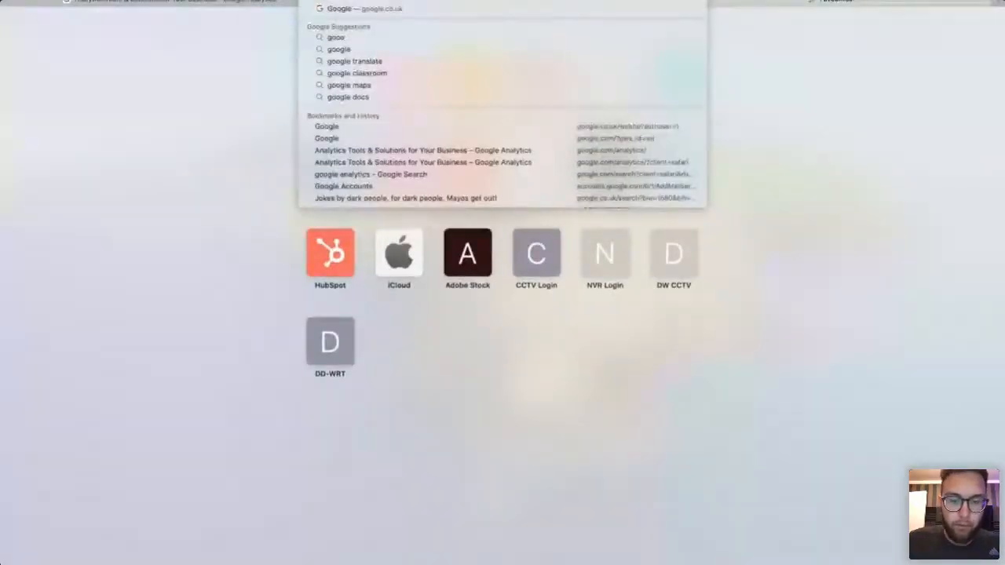
pyautogui.write('gle.com/')
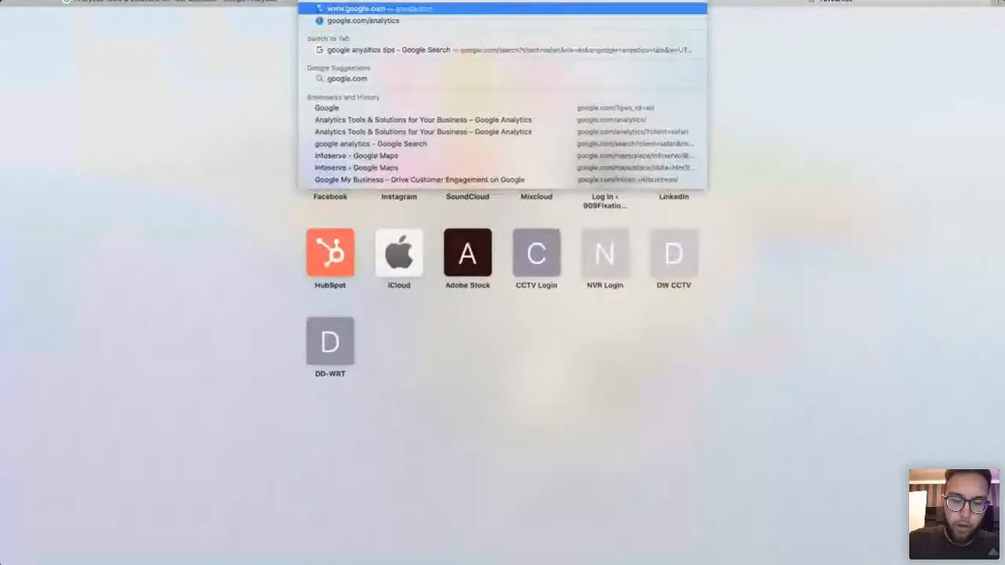
pyautogui.write('analytics')
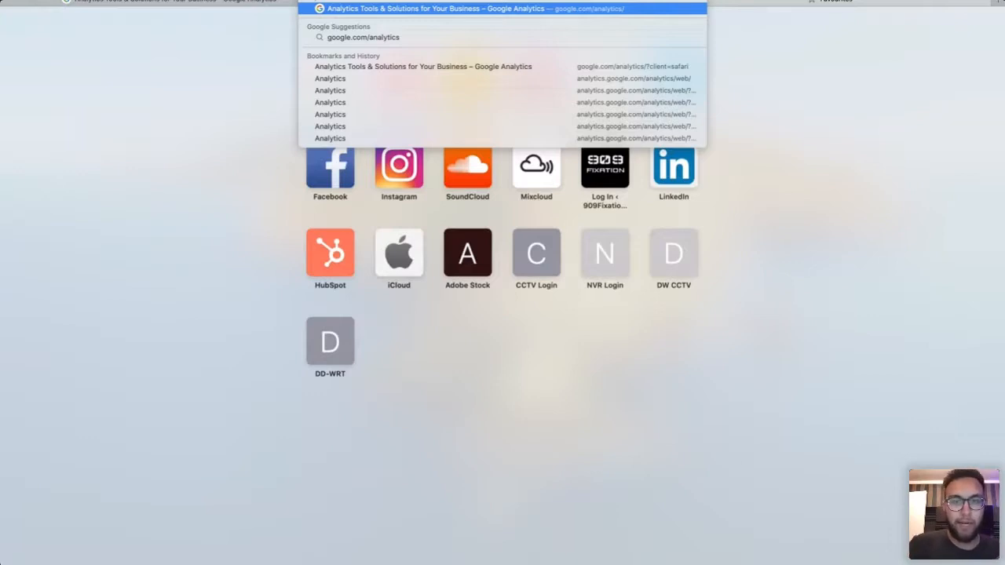
pyautogui.press('Return')
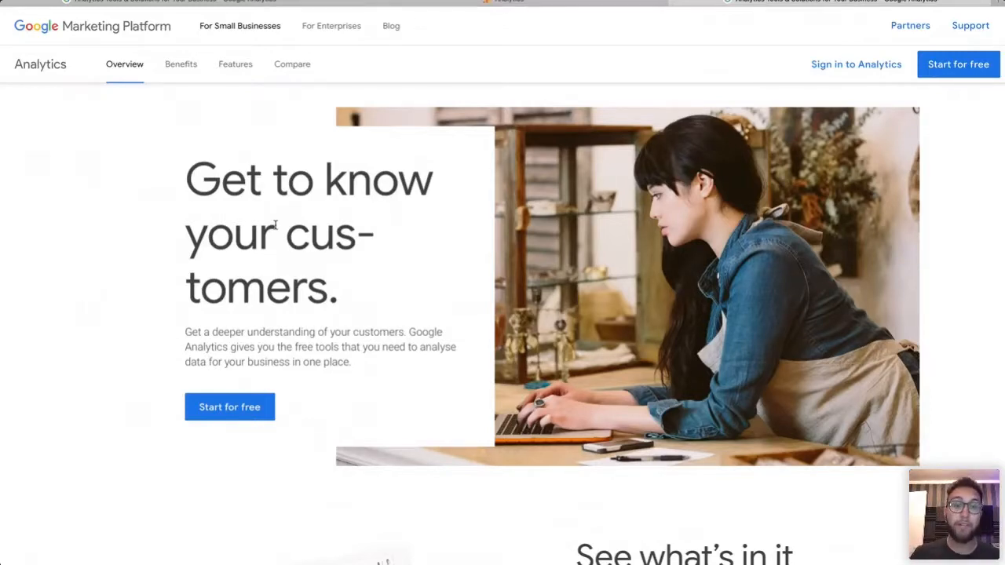
# Choose 'Start for free' on the Analytics overview page.
pyautogui.click(258, 415)
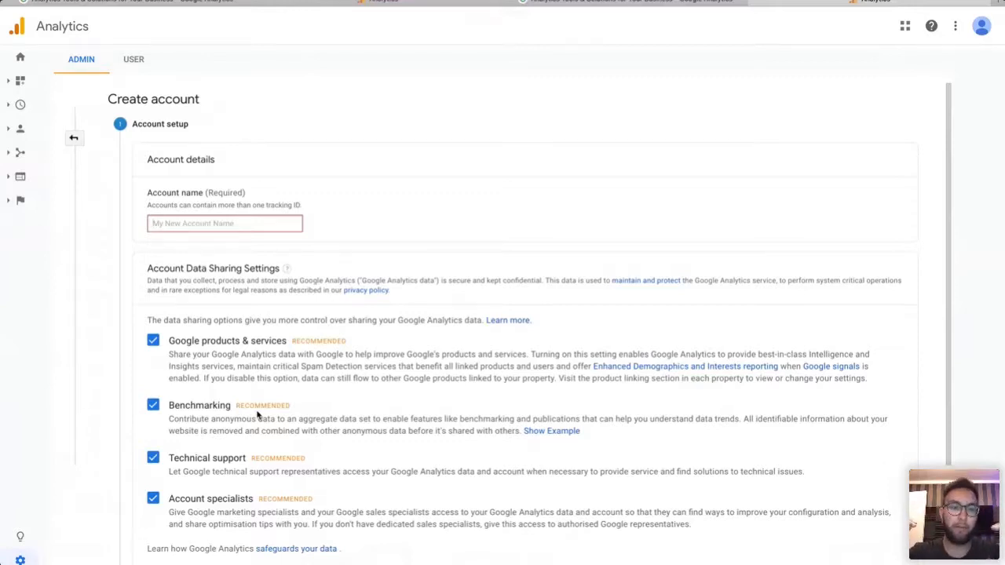
# Enter 'Test Account' as the new account's name.
pyautogui.write('Test ')
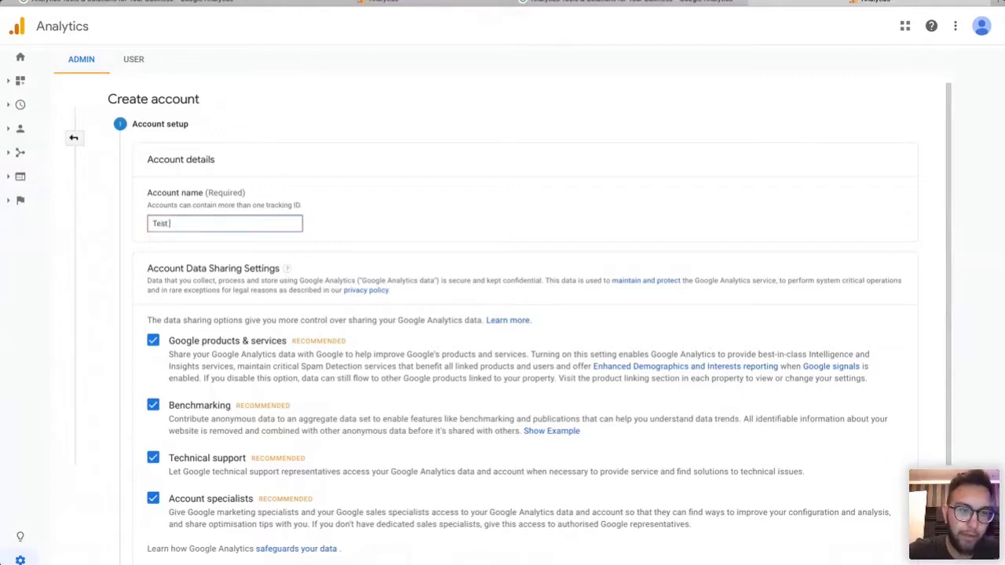
pyautogui.write('Acc')
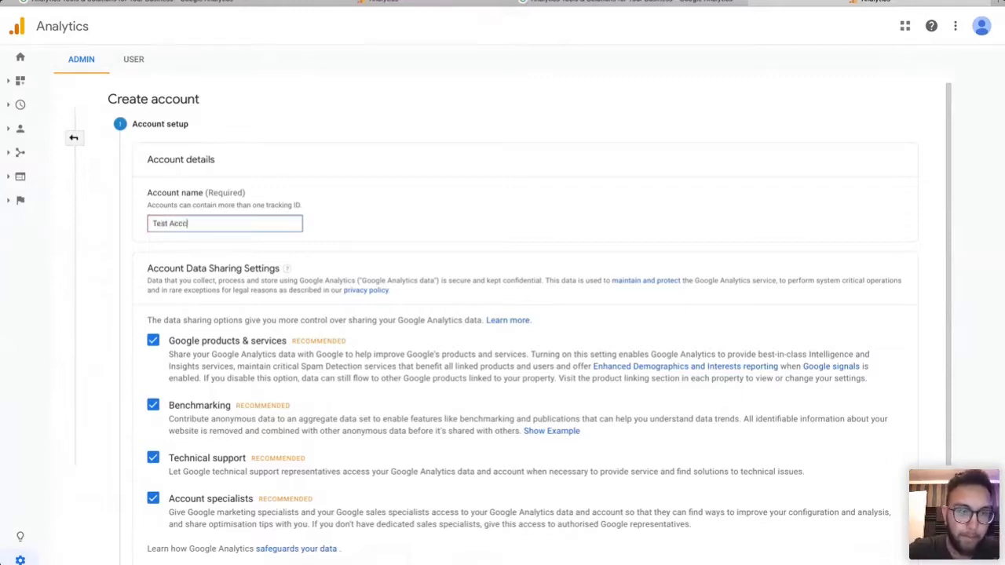
pyautogui.write('ount')
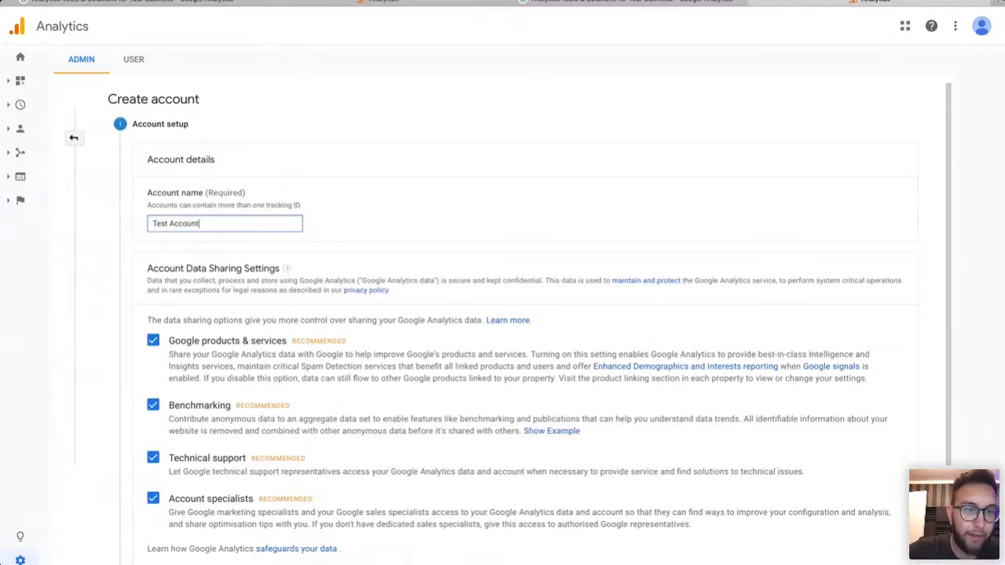
pyautogui.click(481, 228)
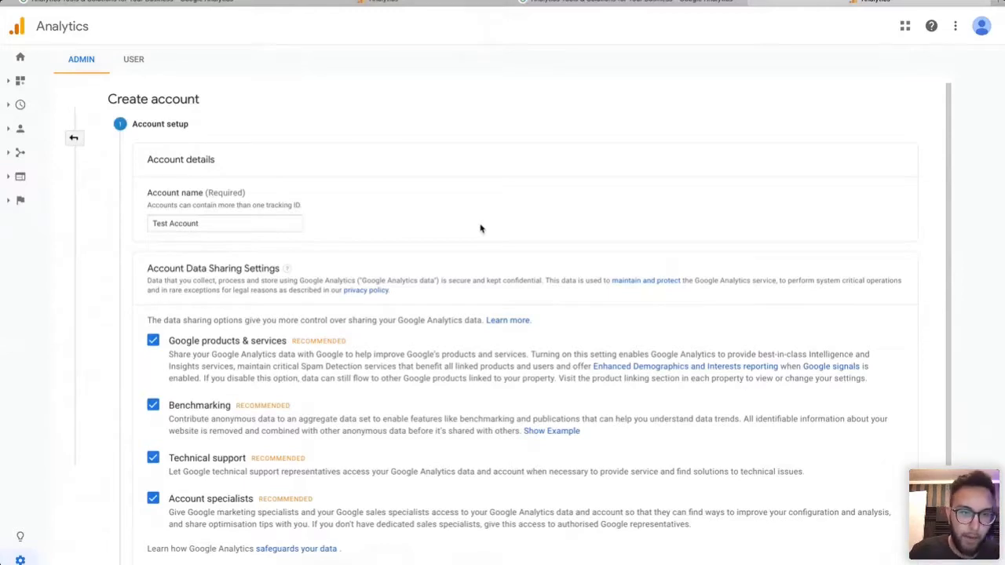
pyautogui.scroll(-1, 480, 228)
# Leave all four data-sharing options ticked and complete Account setup with Next.
pyautogui.scroll(-1, 407, 461)
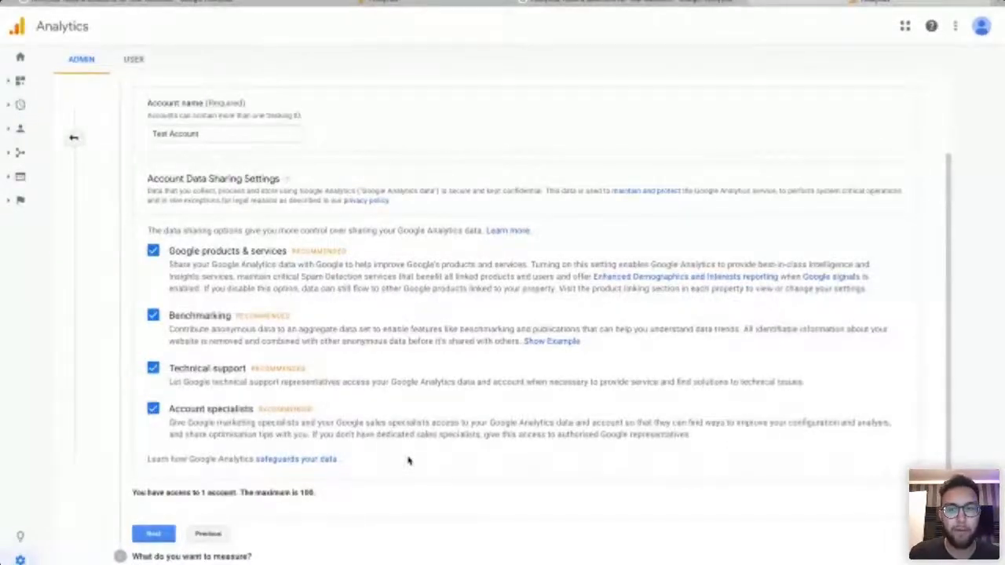
pyautogui.scroll(1, 408, 461)
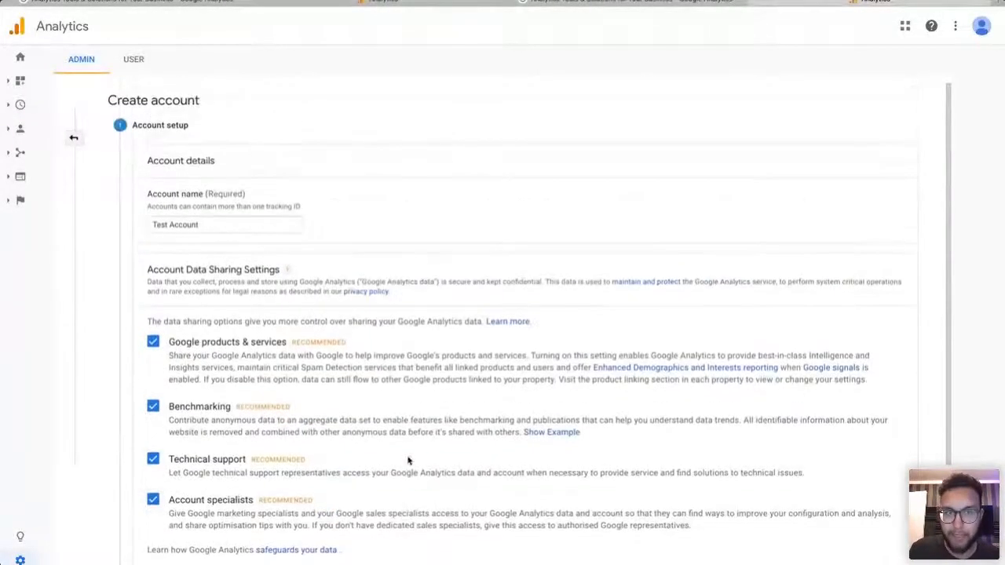
pyautogui.scroll(-2, 408, 461)
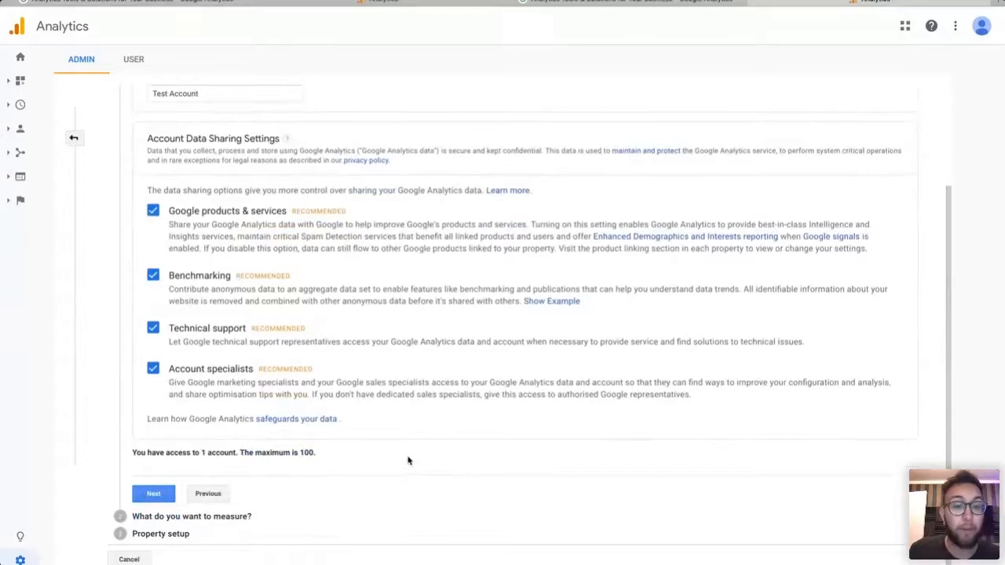
pyautogui.scroll(2, 409, 460)
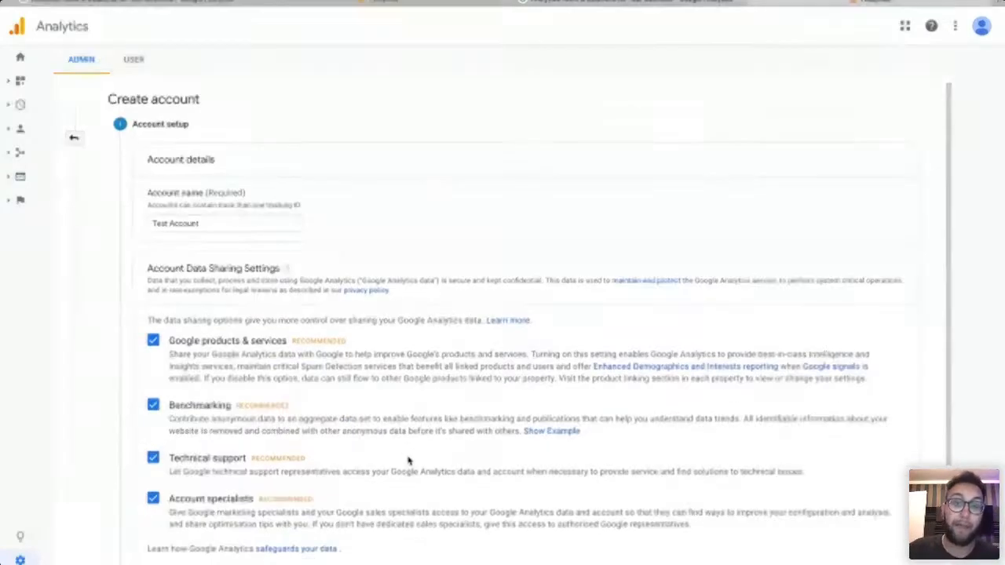
pyautogui.scroll(-2, 408, 461)
pyautogui.scroll(2, 271, 267)
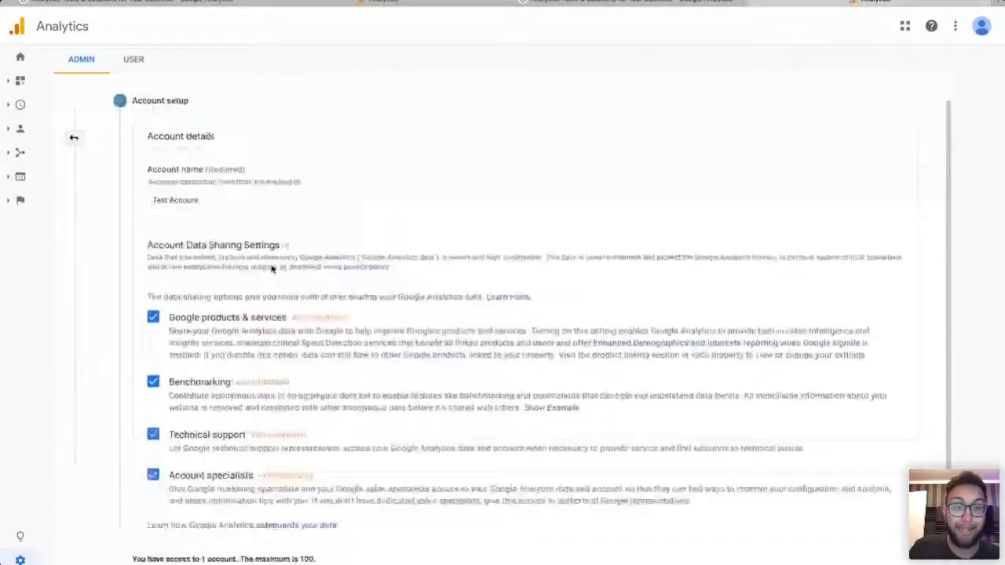
pyautogui.scroll(-2, 216, 319)
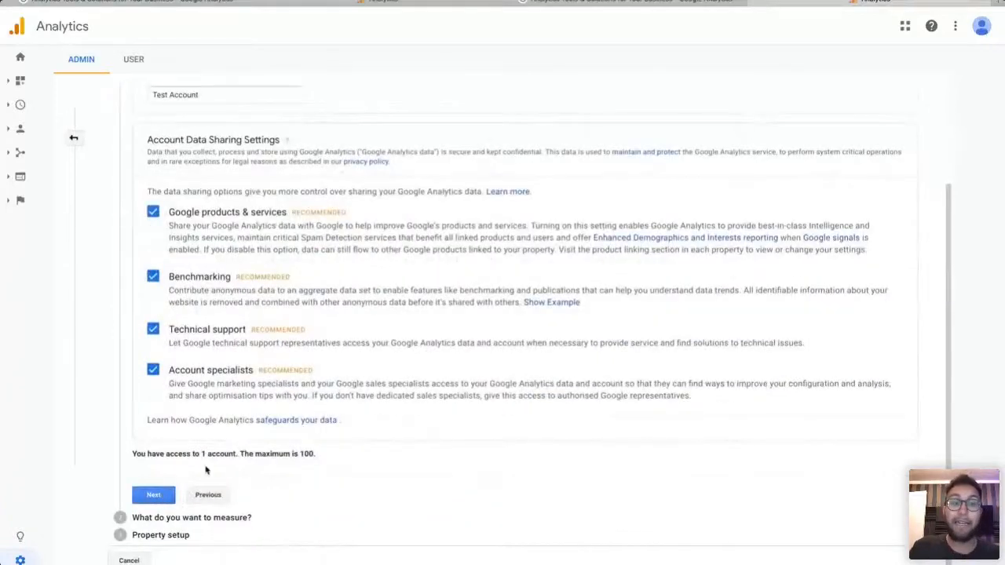
pyautogui.scroll(2, 366, 369)
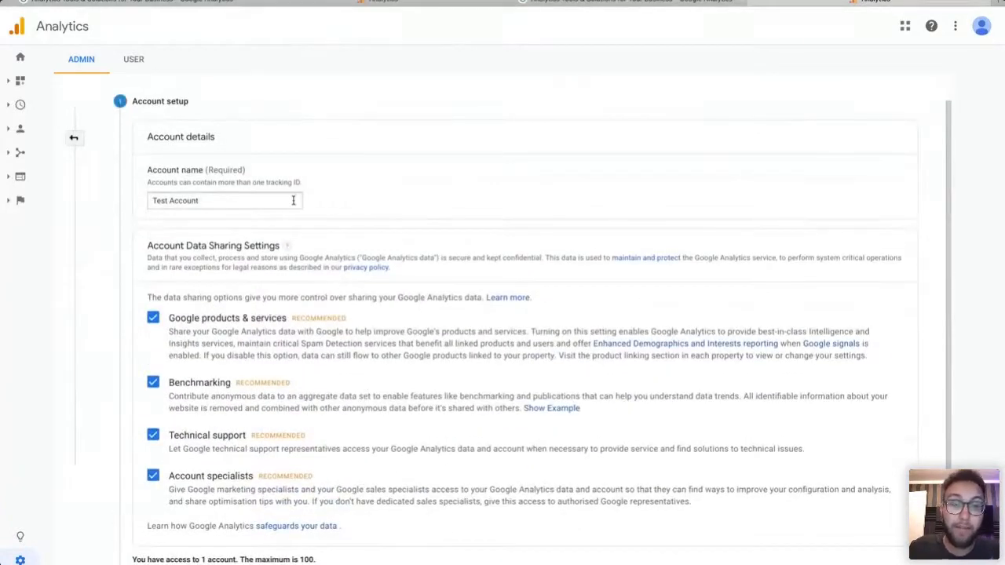
pyautogui.scroll(-2, 295, 288)
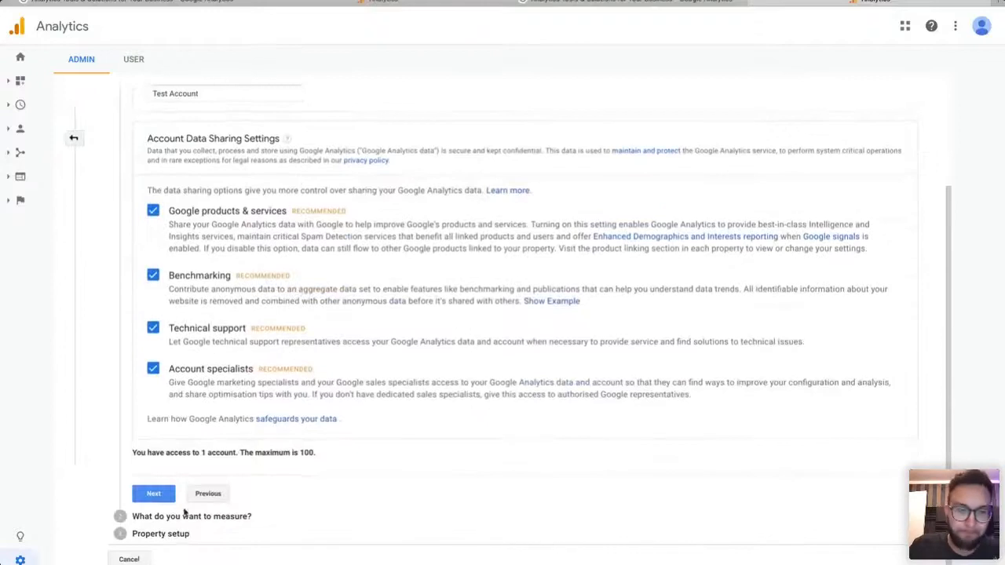
pyautogui.click(155, 495)
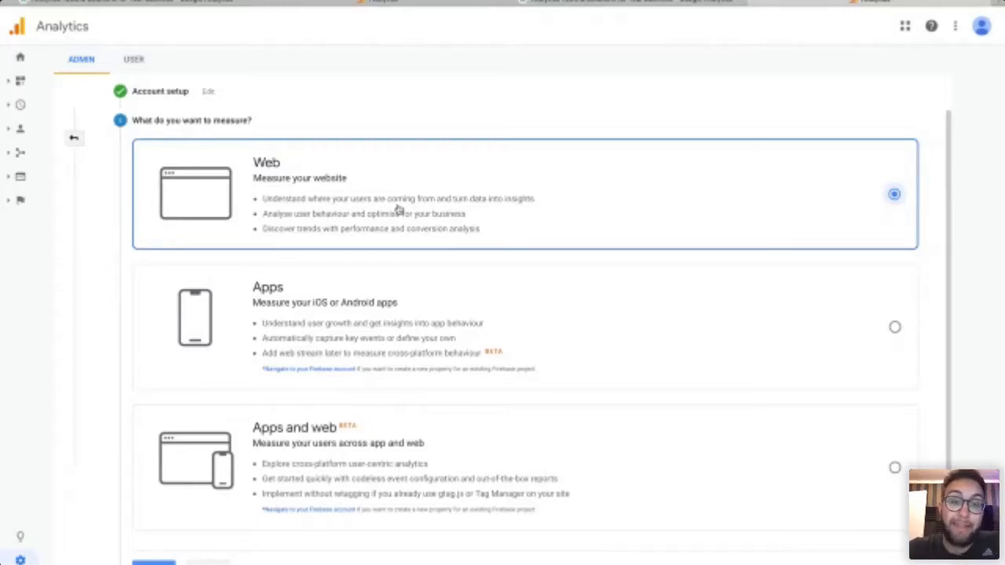
# Keep Web as the measurement type and continue to Property setup.
pyautogui.scroll(-1, 398, 208)
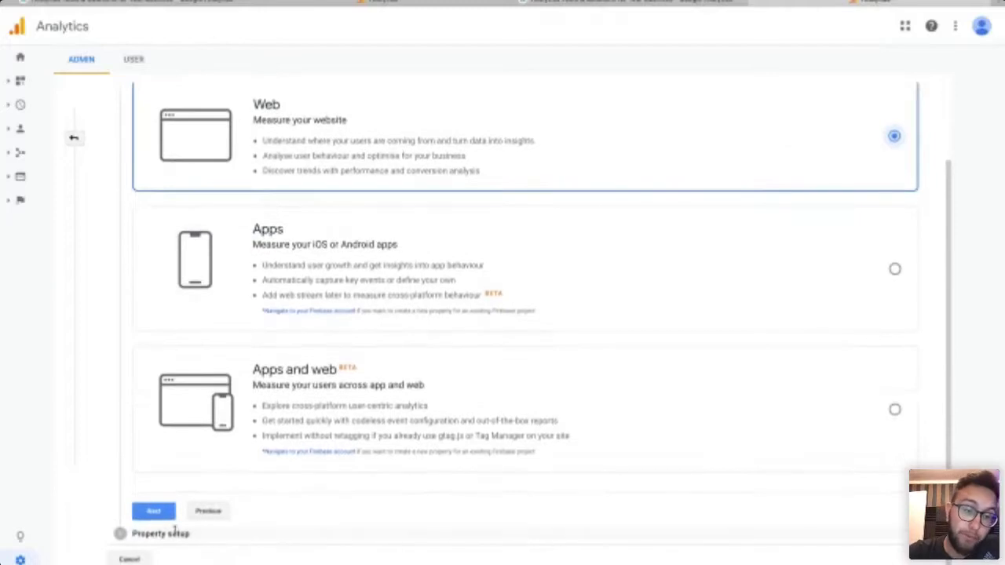
pyautogui.click(154, 512)
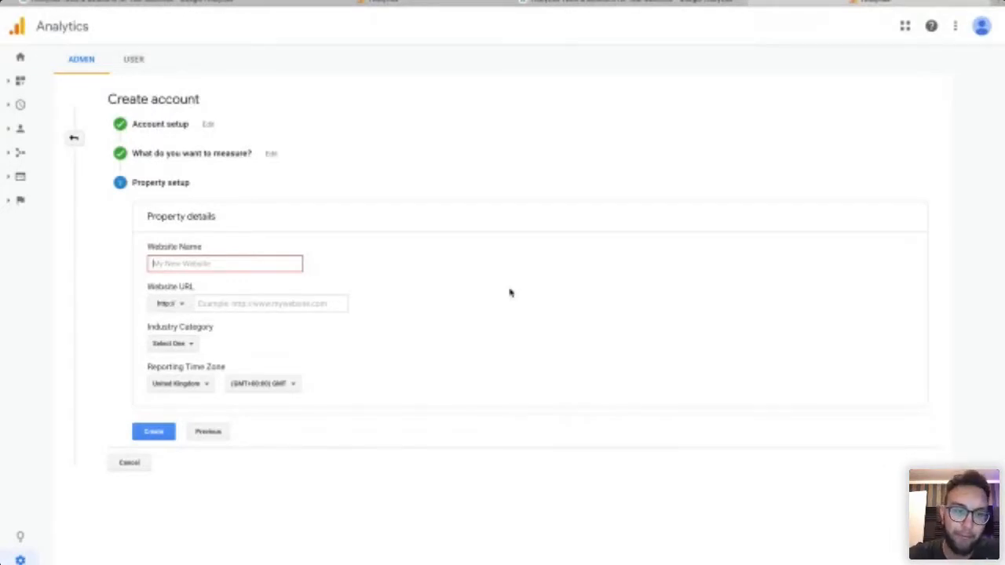
# Enter Infoserve as the website name and infoserve.com as the website URL.
pyautogui.write('Infoserve')
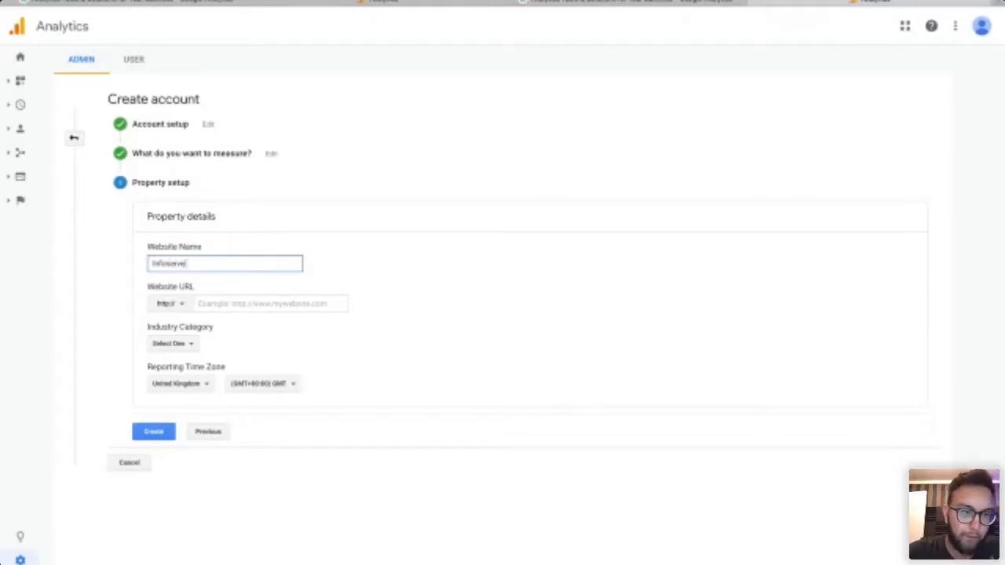
pyautogui.click(276, 304)
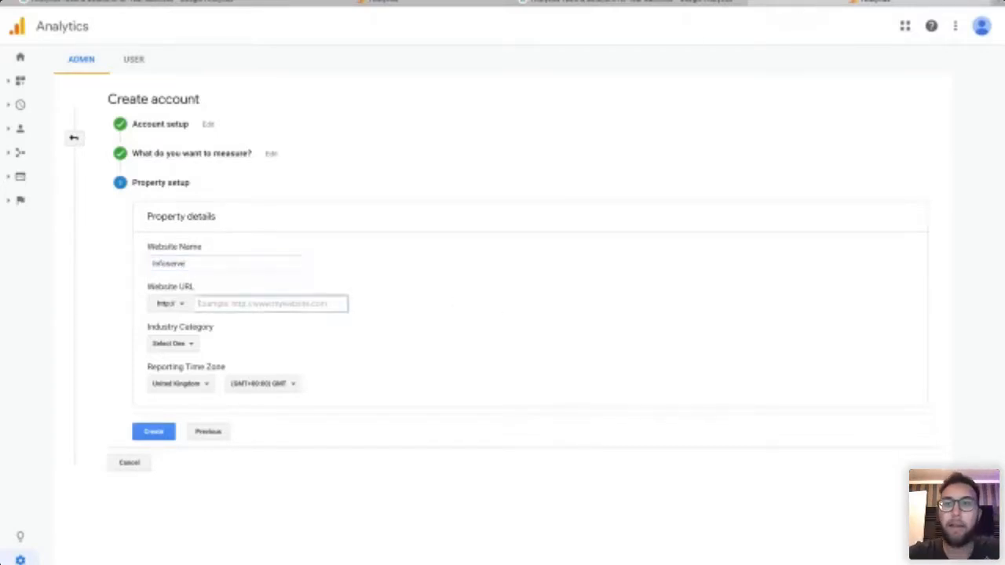
pyautogui.write('infoserve')
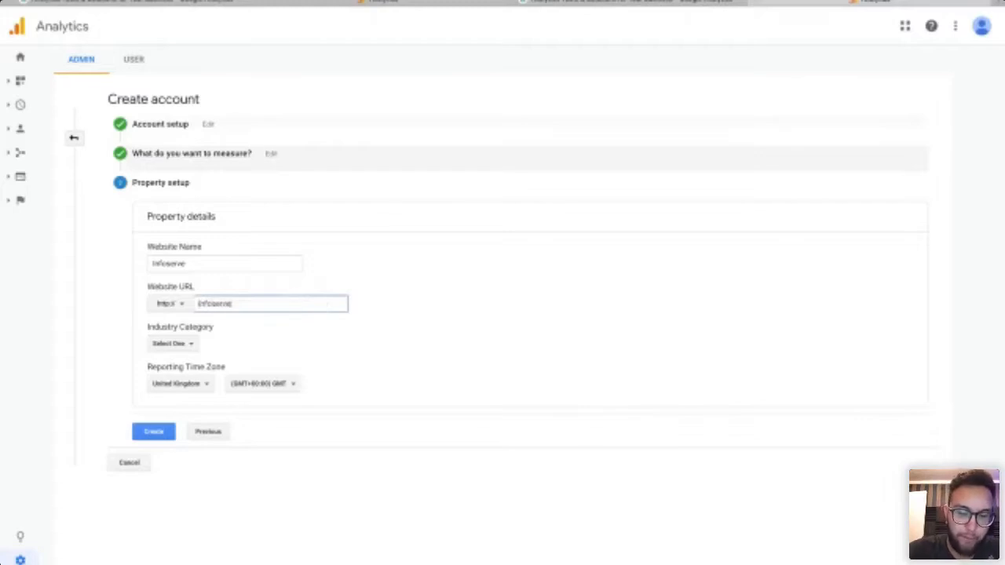
pyautogui.write('.com')
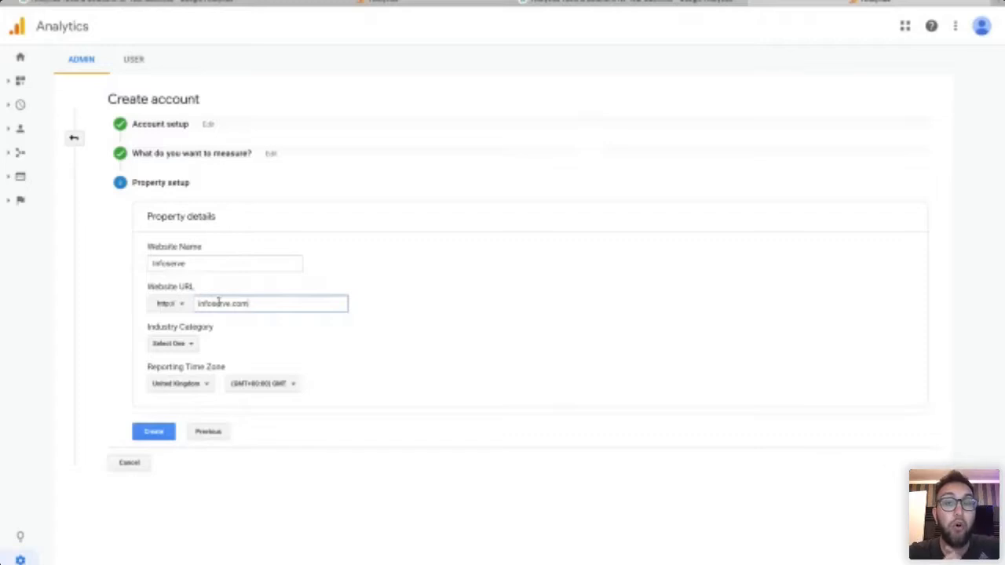
pyautogui.click(180, 310)
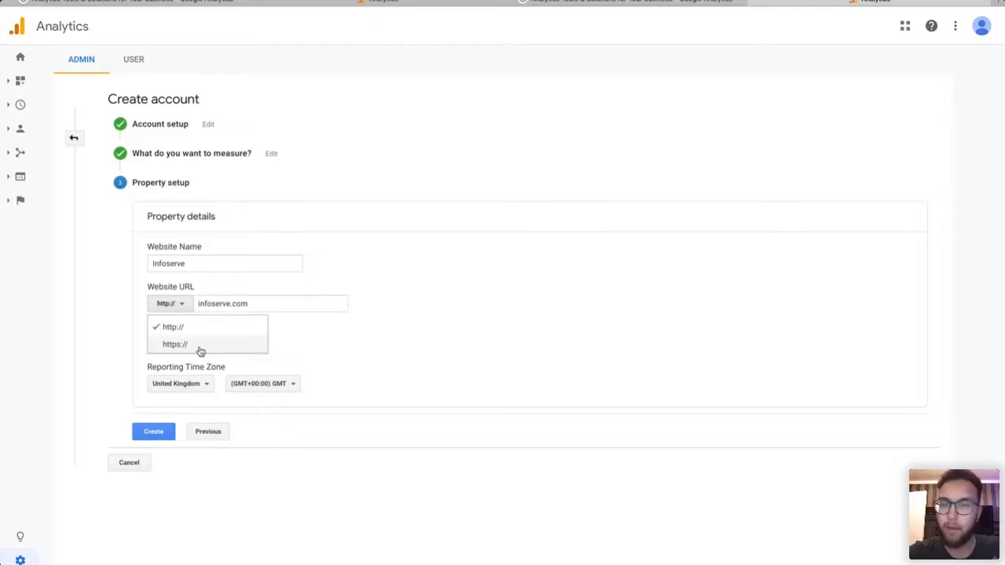
pyautogui.click(201, 345)
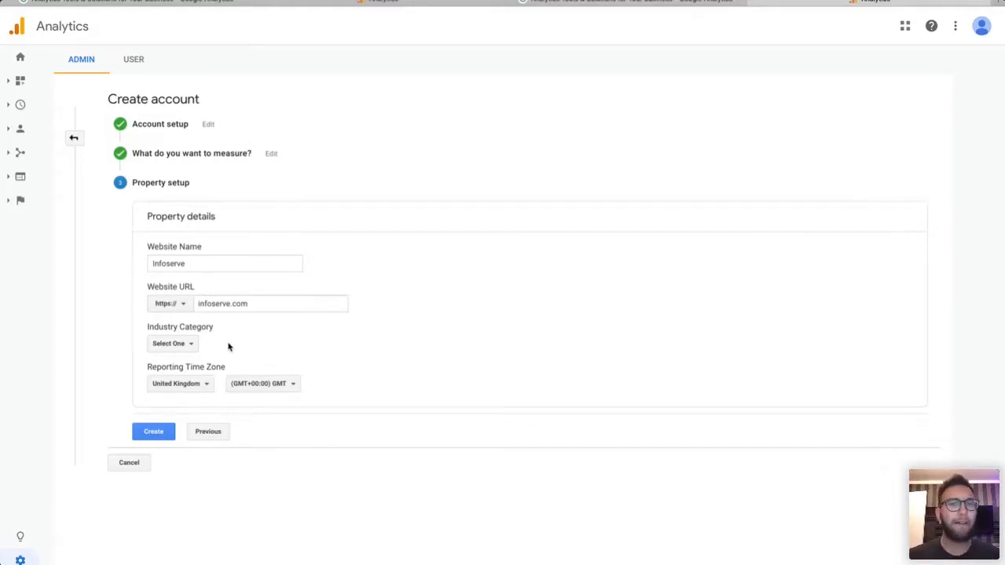
# Pick Internet and Telecom from the Industry Category list.
pyautogui.click(183, 343)
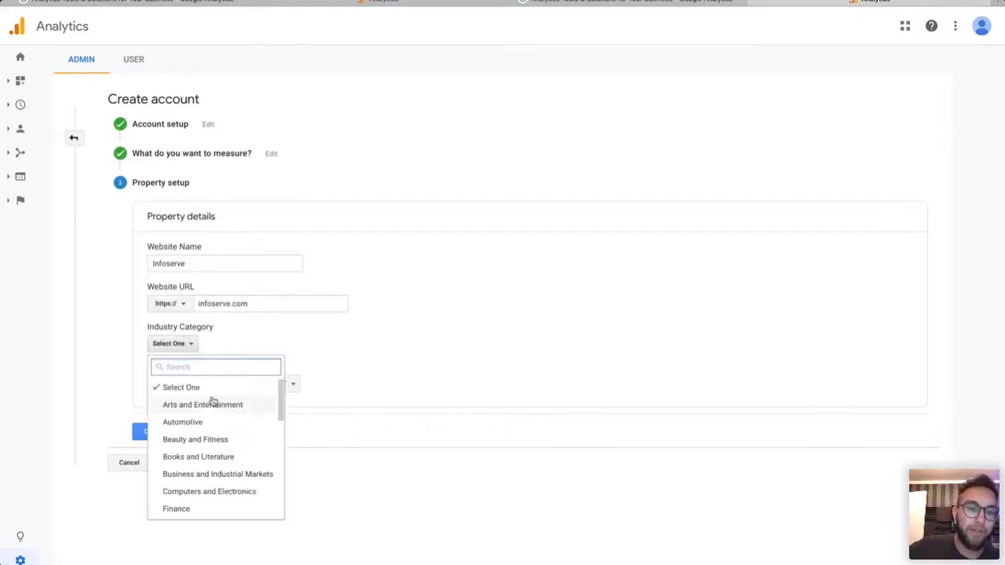
pyautogui.scroll(-2, 218, 408)
pyautogui.scroll(-5, 220, 412)
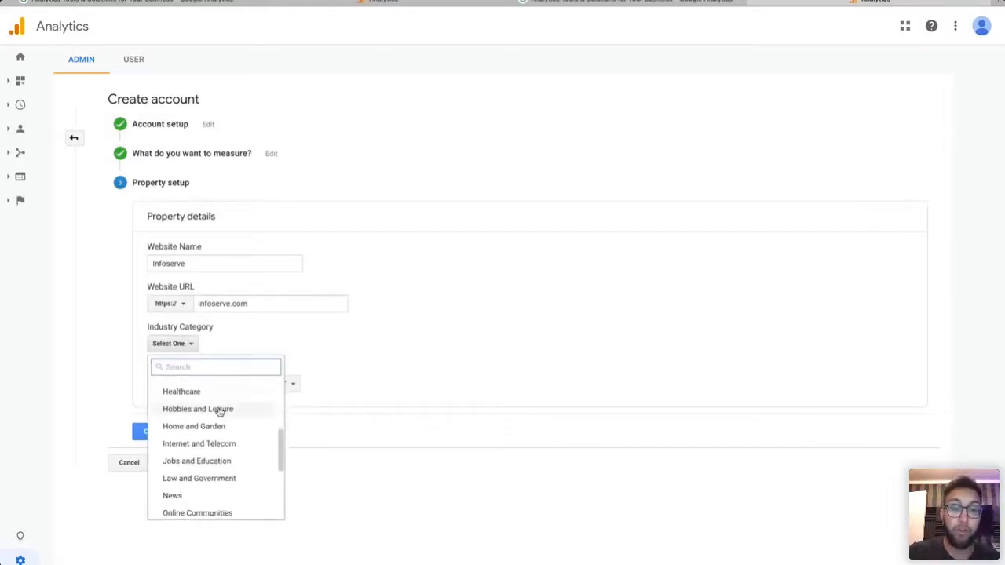
pyautogui.scroll(-4, 220, 412)
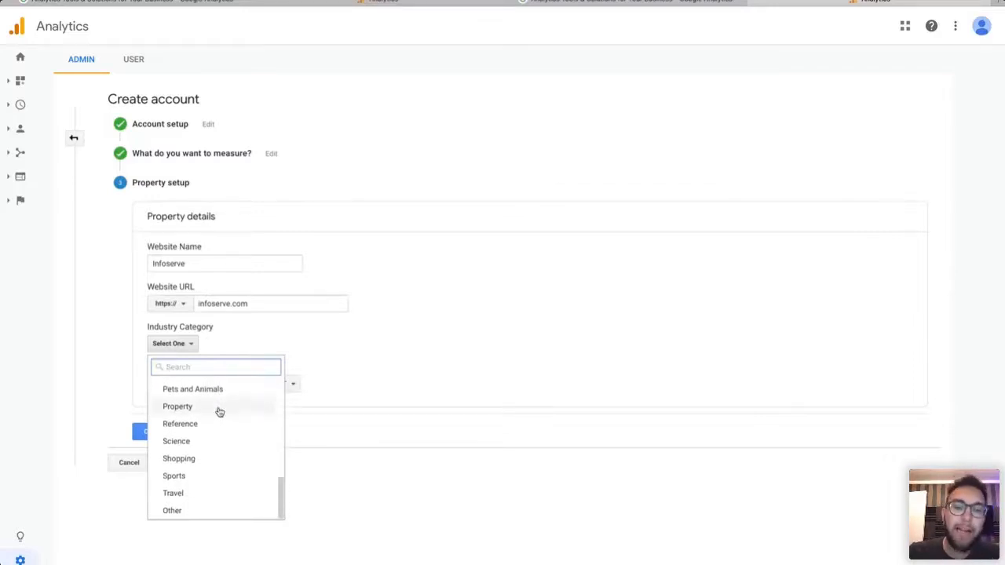
pyautogui.scroll(3, 219, 412)
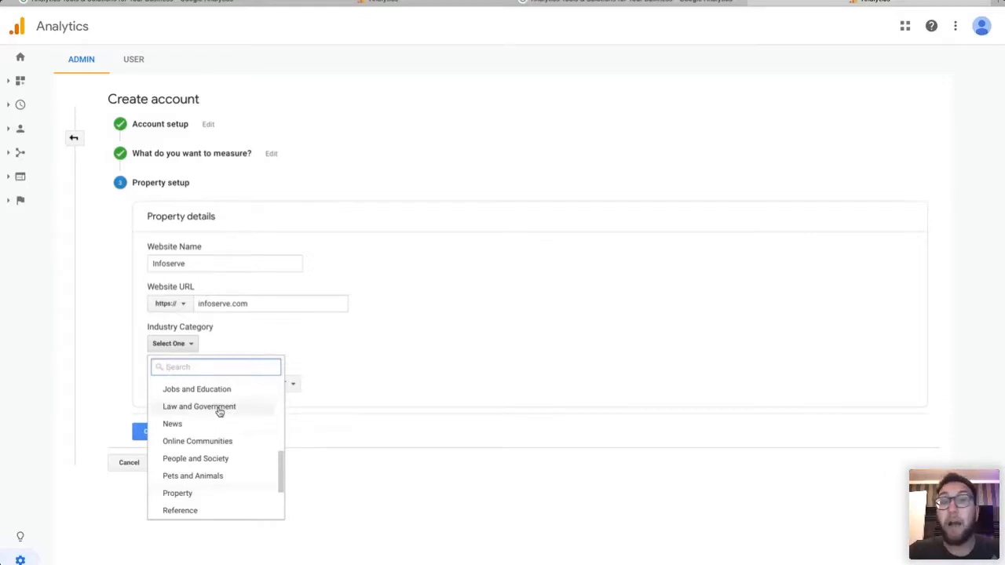
pyautogui.scroll(-2, 220, 412)
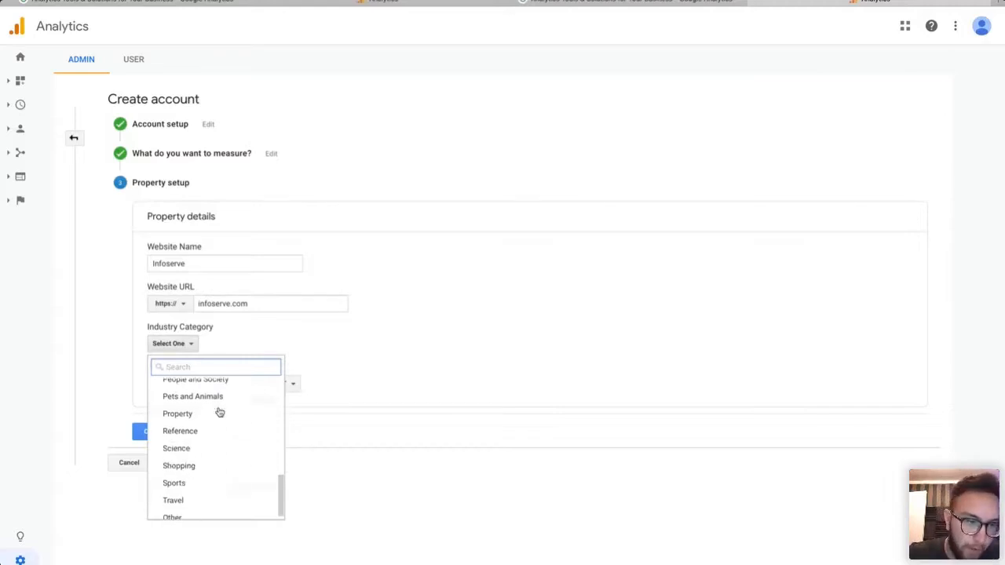
pyautogui.scroll(2, 212, 431)
pyautogui.scroll(-2, 238, 437)
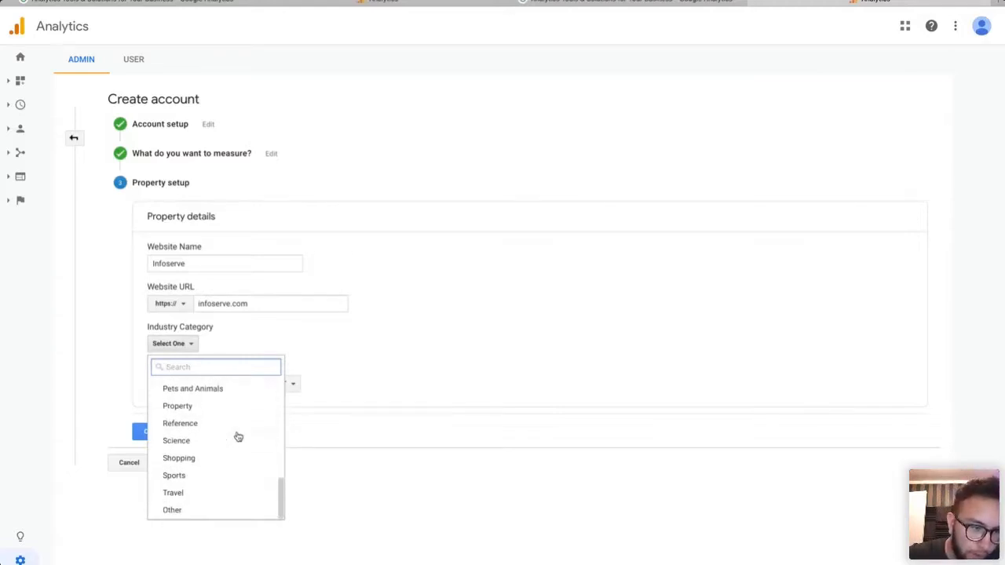
pyautogui.scroll(2, 238, 436)
pyautogui.scroll(3, 238, 436)
pyautogui.scroll(3, 251, 426)
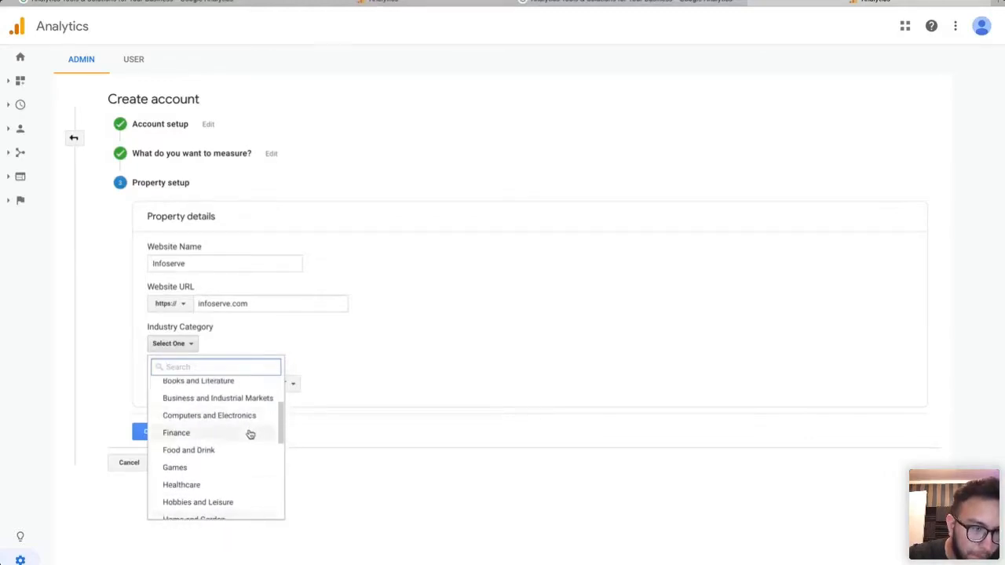
pyautogui.scroll(3, 249, 434)
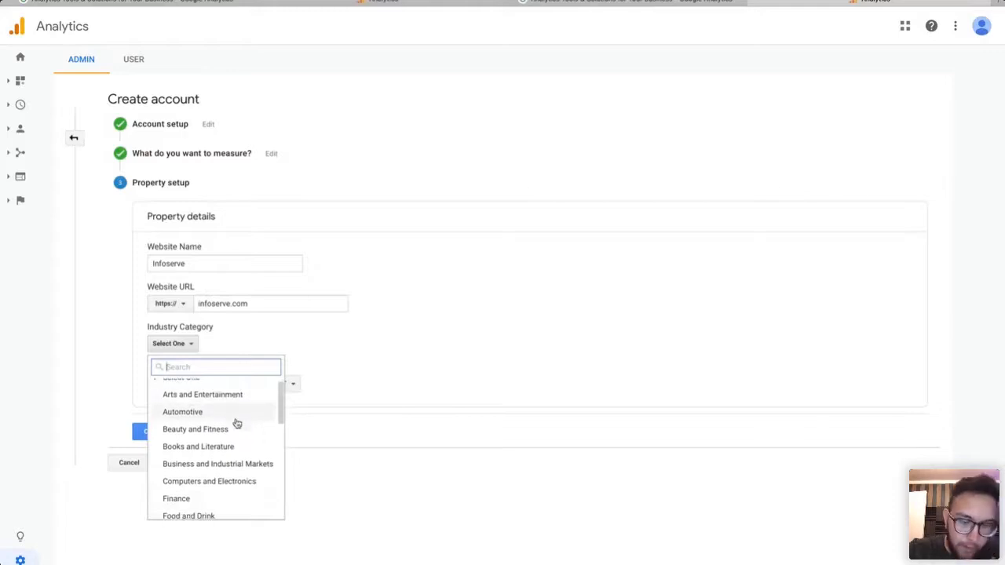
pyautogui.write('keti')
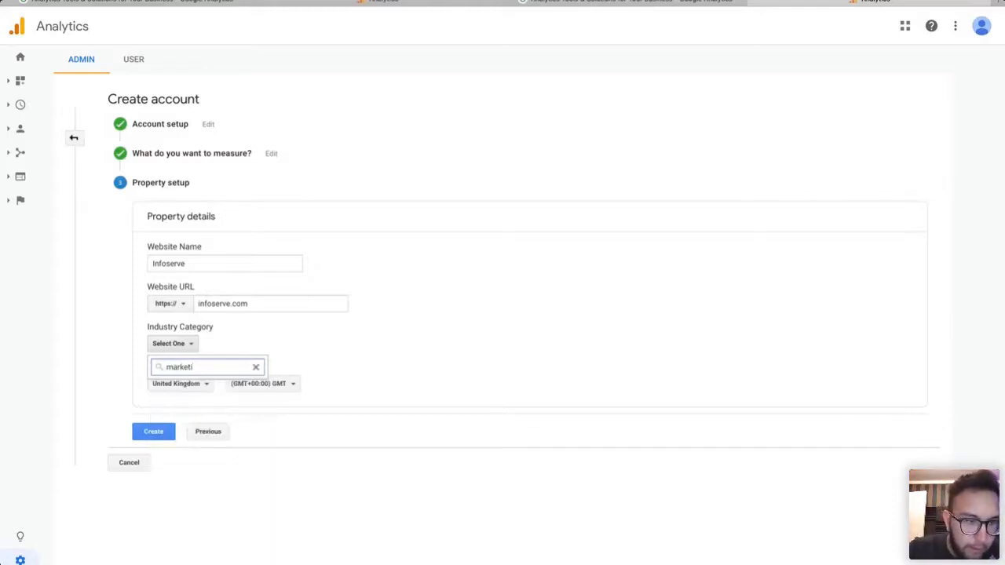
pyautogui.press('BackSpace')
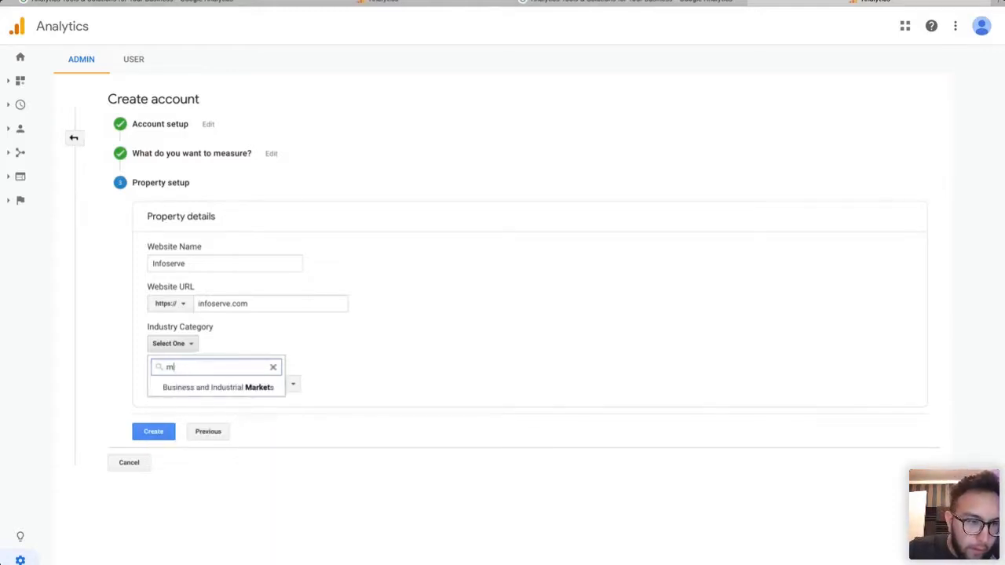
pyautogui.press('BackSpace')
pyautogui.scroll(-3, 217, 468)
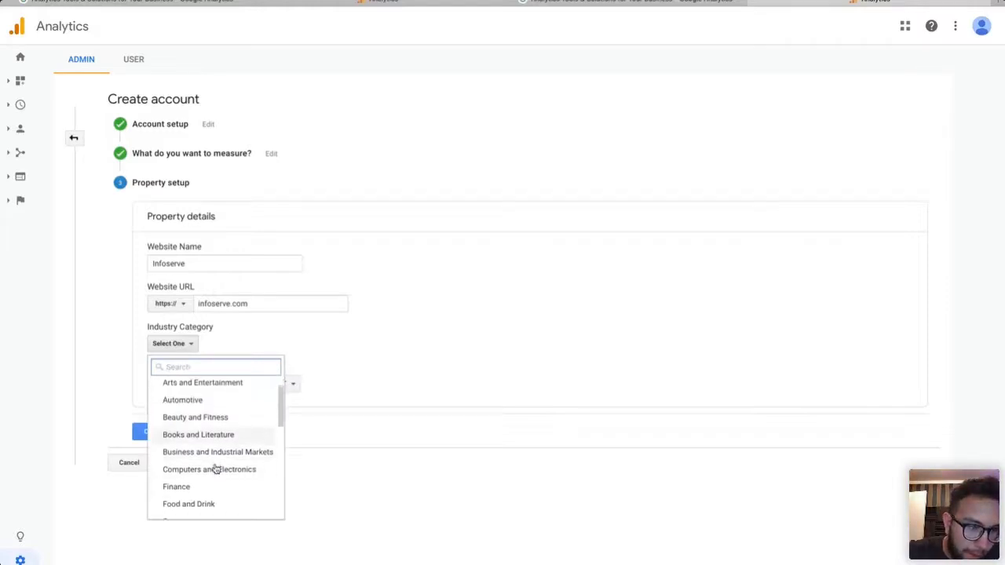
pyautogui.scroll(-7, 216, 469)
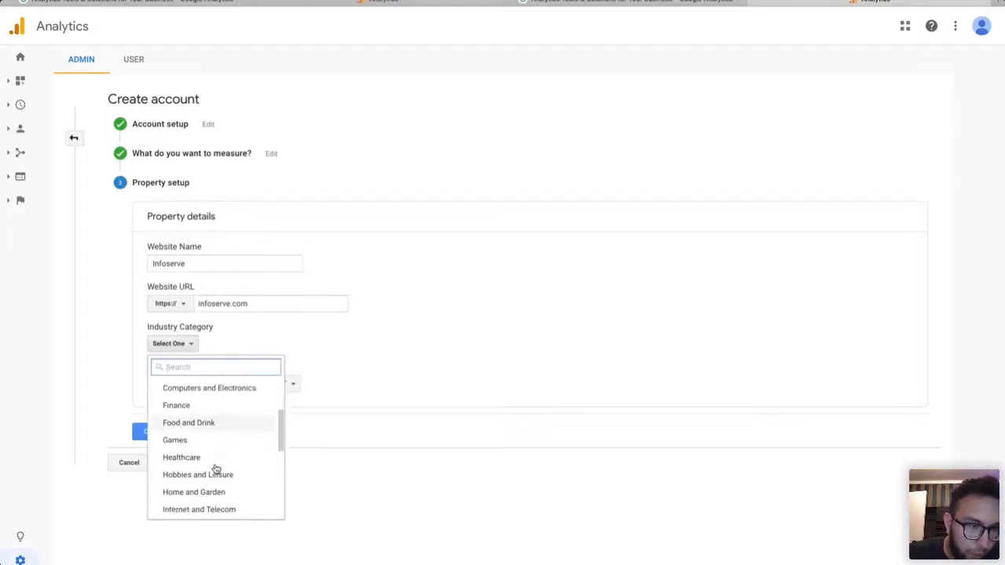
pyautogui.scroll(-4, 217, 468)
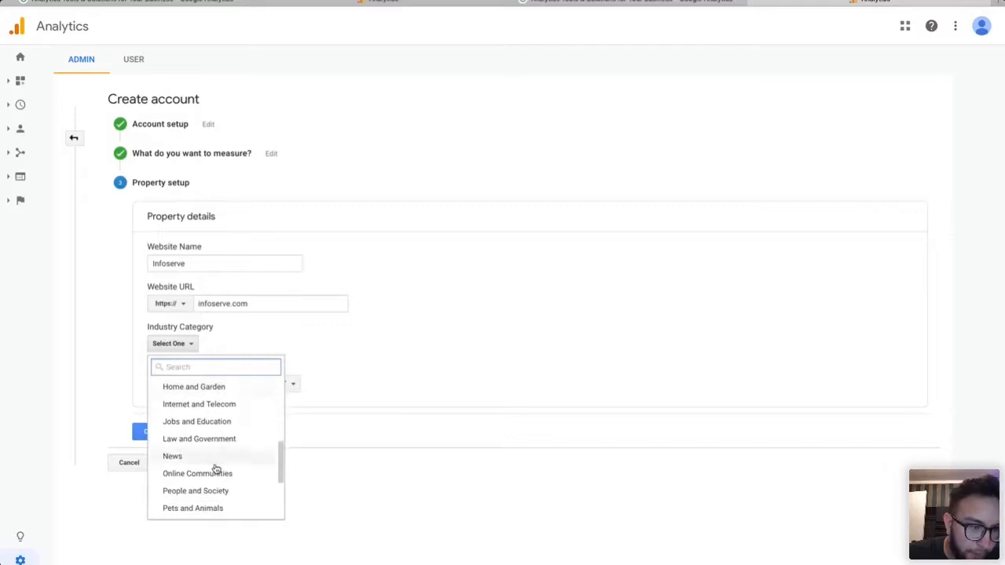
pyautogui.scroll(-5, 225, 417)
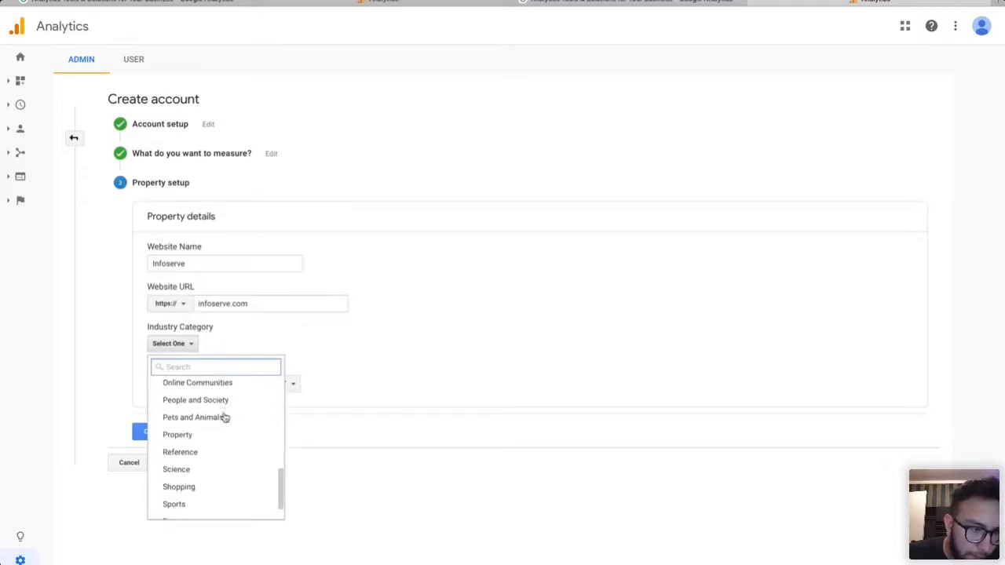
pyautogui.scroll(2, 211, 476)
pyautogui.scroll(5, 212, 477)
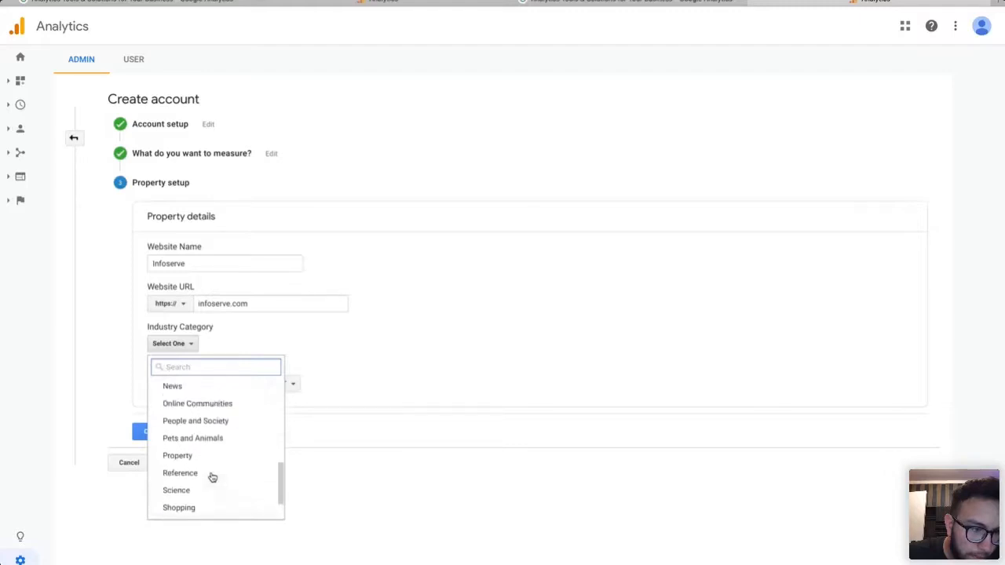
pyautogui.scroll(3, 245, 412)
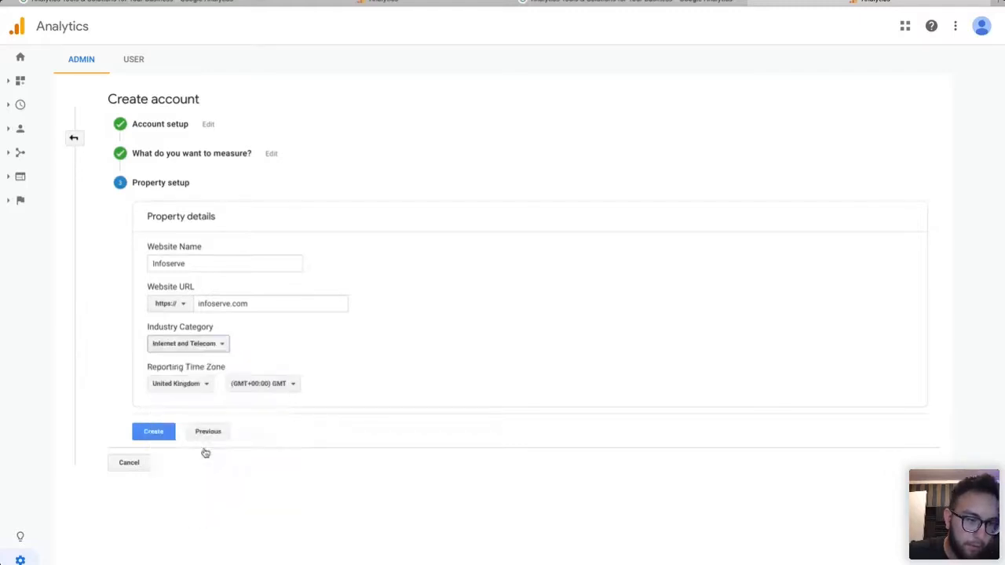
pyautogui.click(205, 445)
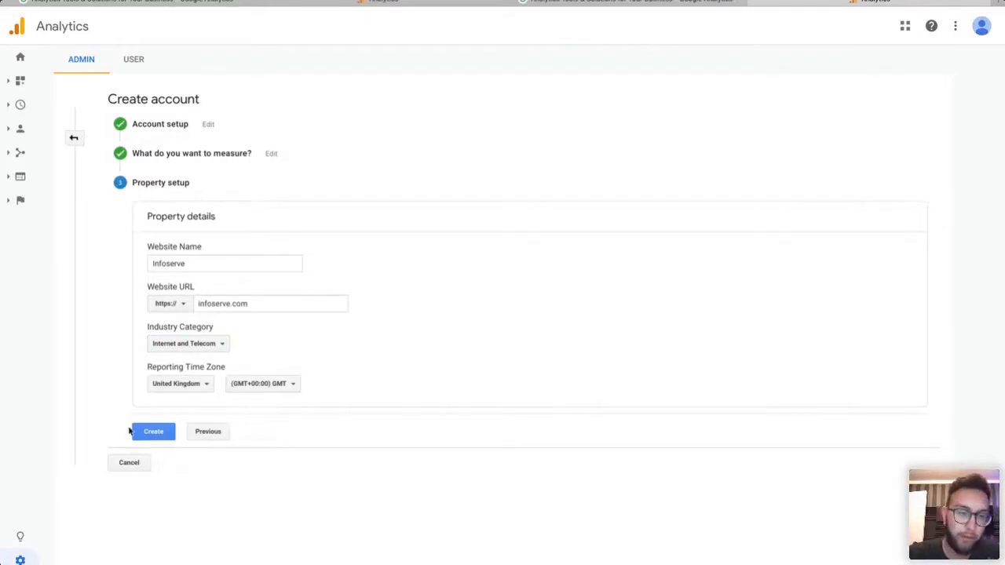
# Create the property and accept both the GDPR Data Processing and Controller data protection terms.
pyautogui.click(161, 438)
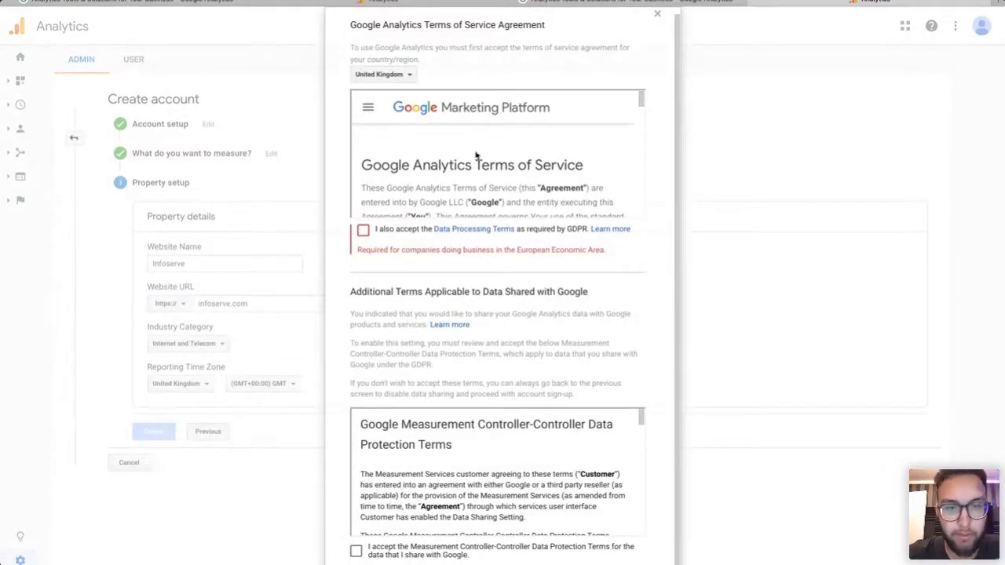
pyautogui.click(362, 230)
pyautogui.scroll(-1, 531, 387)
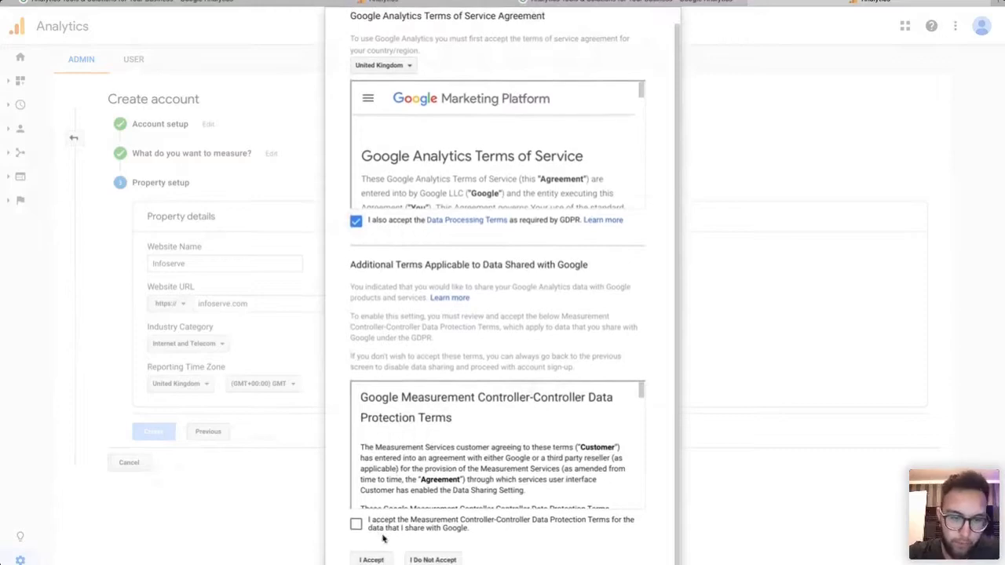
pyautogui.click(356, 524)
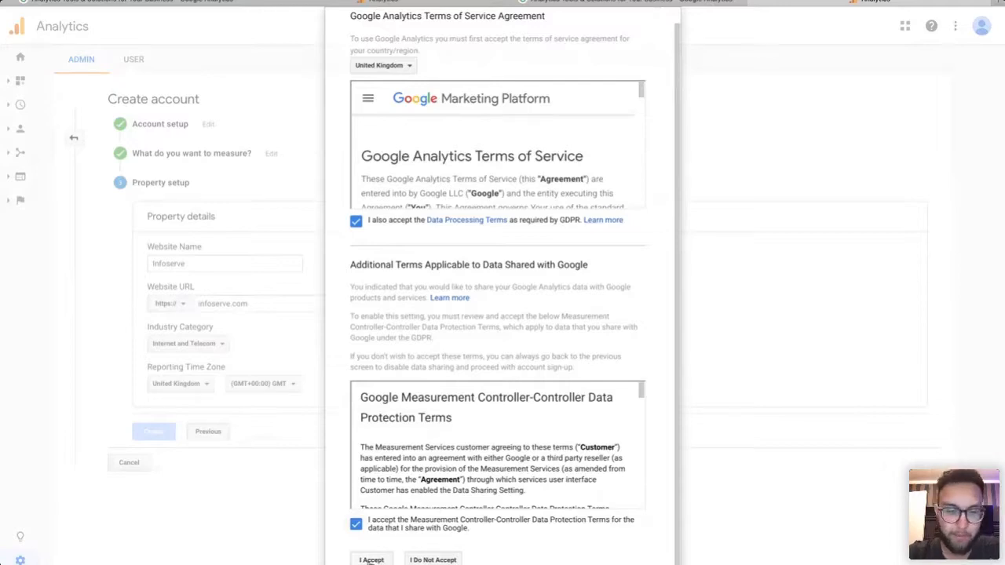
pyautogui.click(370, 560)
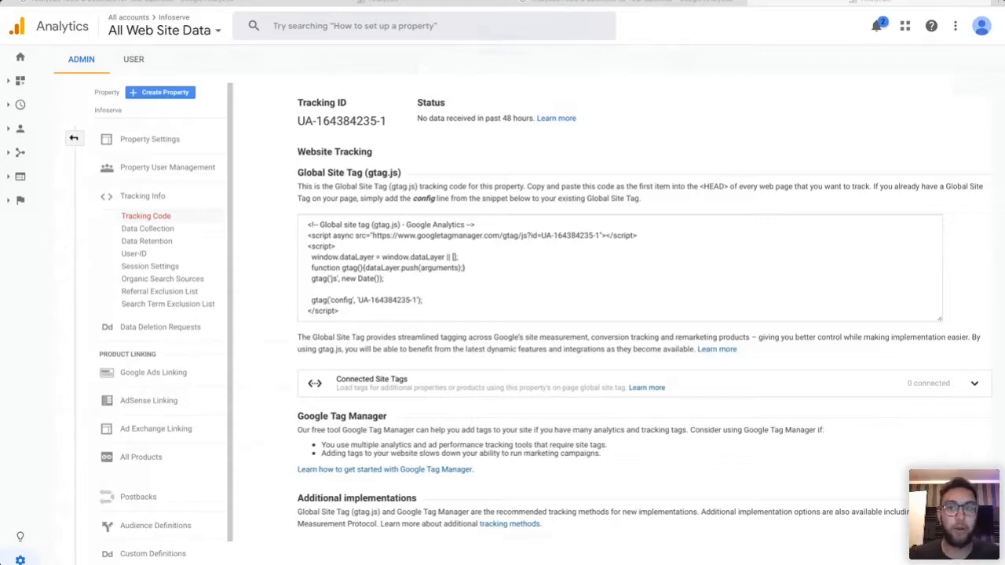
pyautogui.click(876, 31)
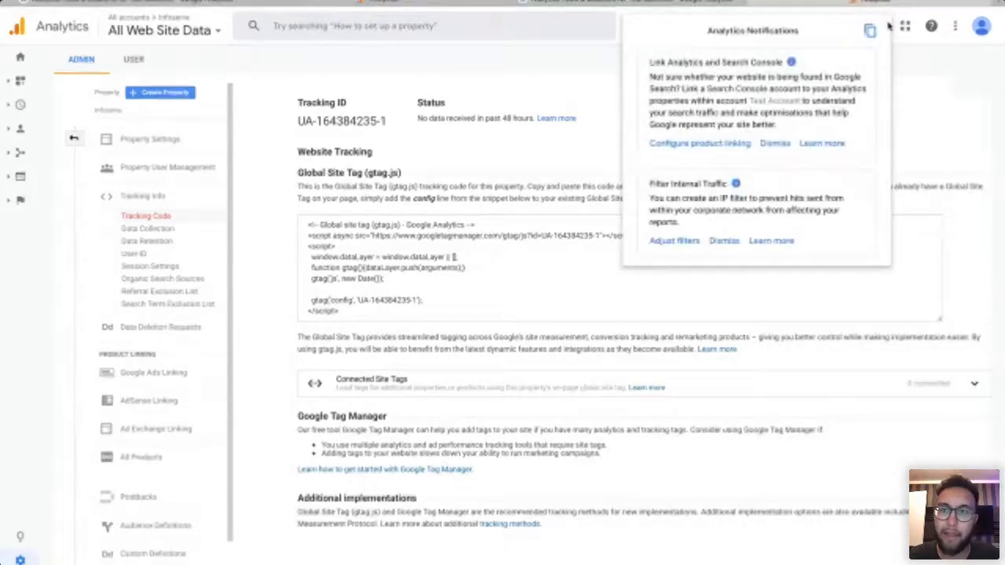
pyautogui.click(924, 123)
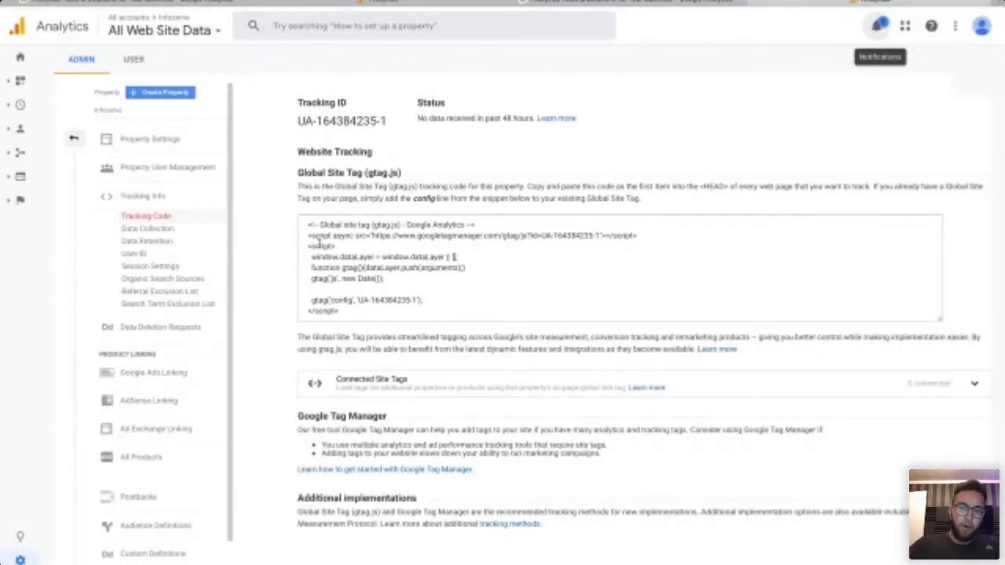
pyautogui.click(365, 313)
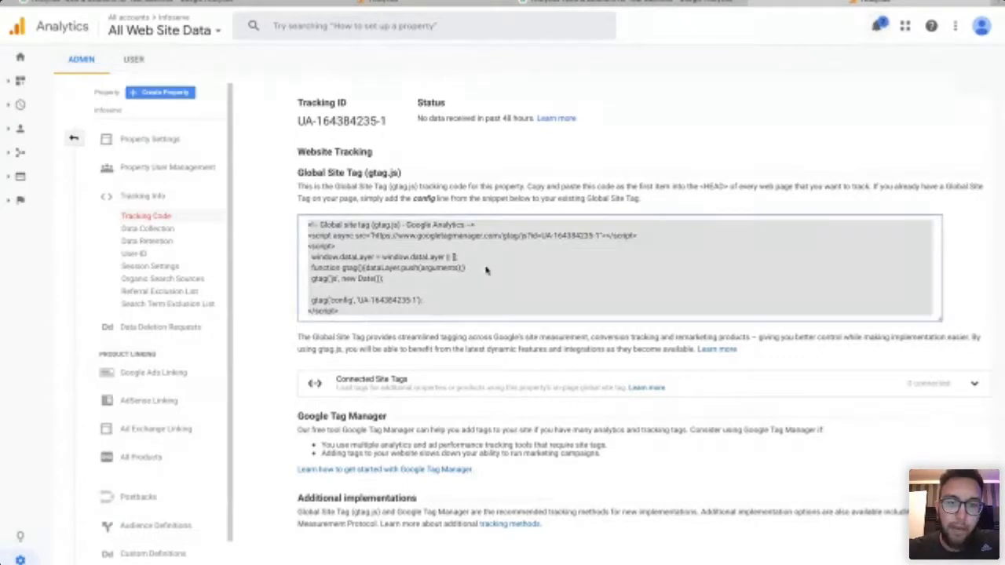
pyautogui.click(620, 148)
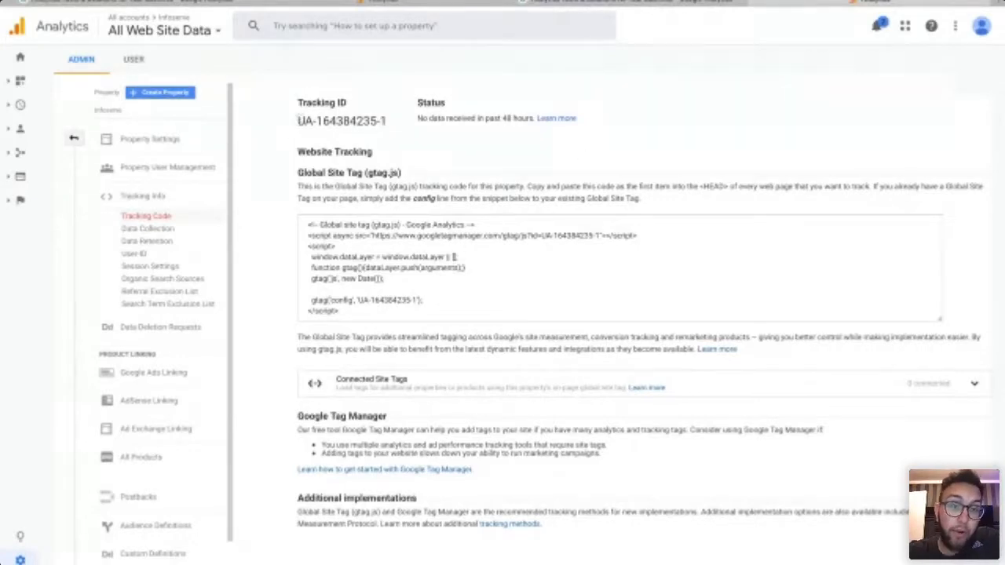
pyautogui.moveTo(386, 120); pyautogui.dragTo(299, 120)
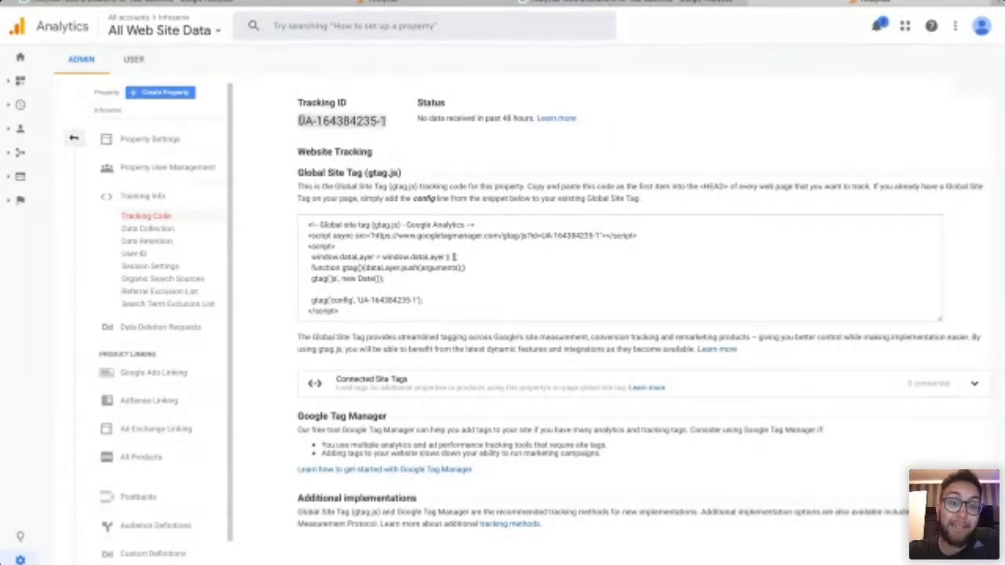
pyautogui.click(375, 138)
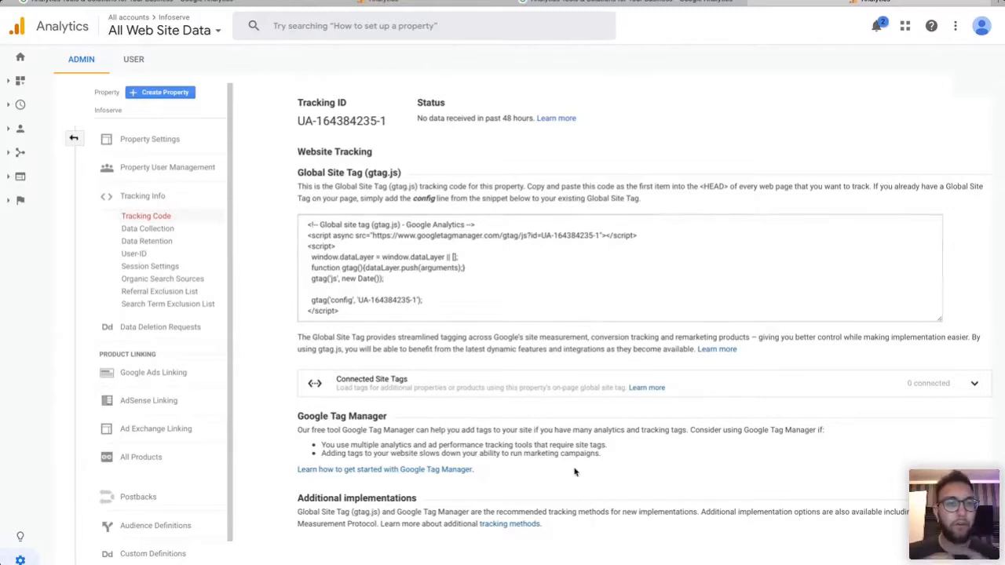
pyautogui.click(173, 29)
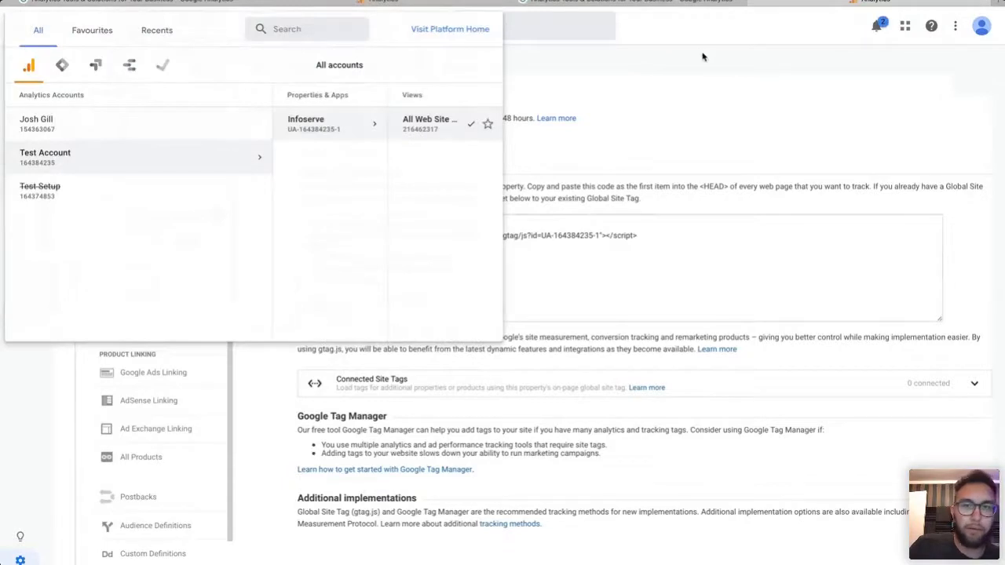
pyautogui.click(703, 56)
pyautogui.click(399, 3)
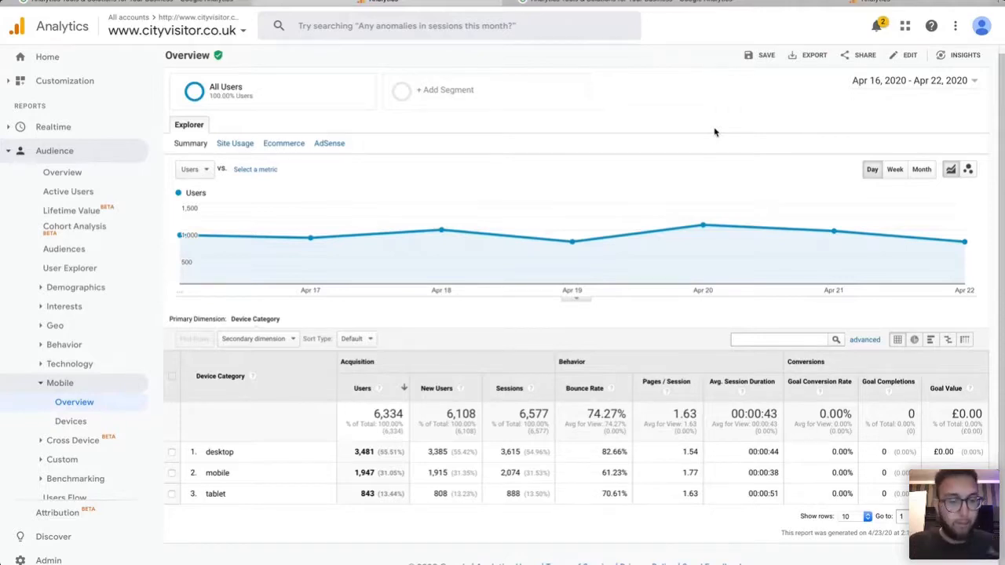
# Collapse Audience in the left nav and expand Conversions > Goals.
pyautogui.click(8, 152)
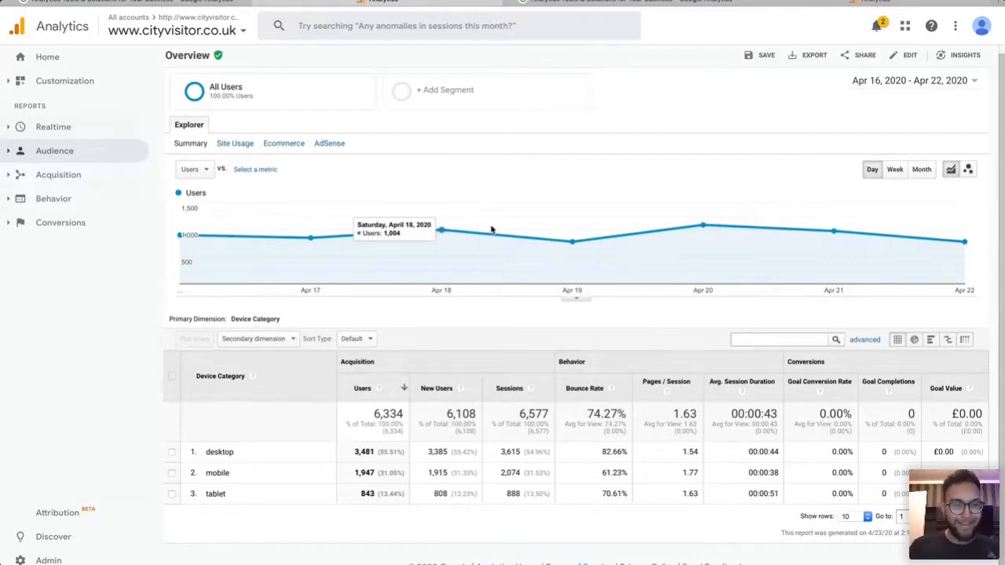
pyautogui.click(35, 224)
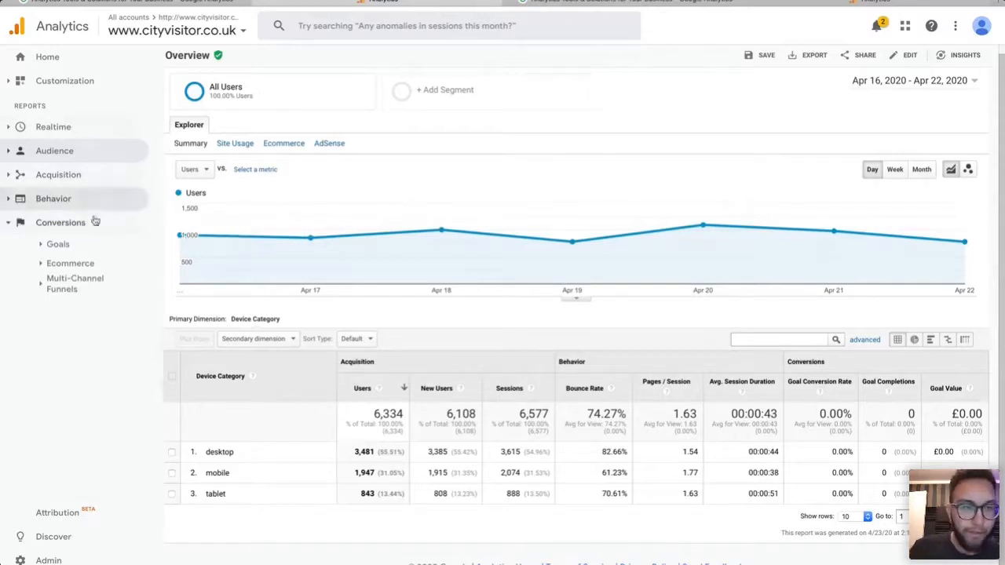
pyautogui.click(57, 246)
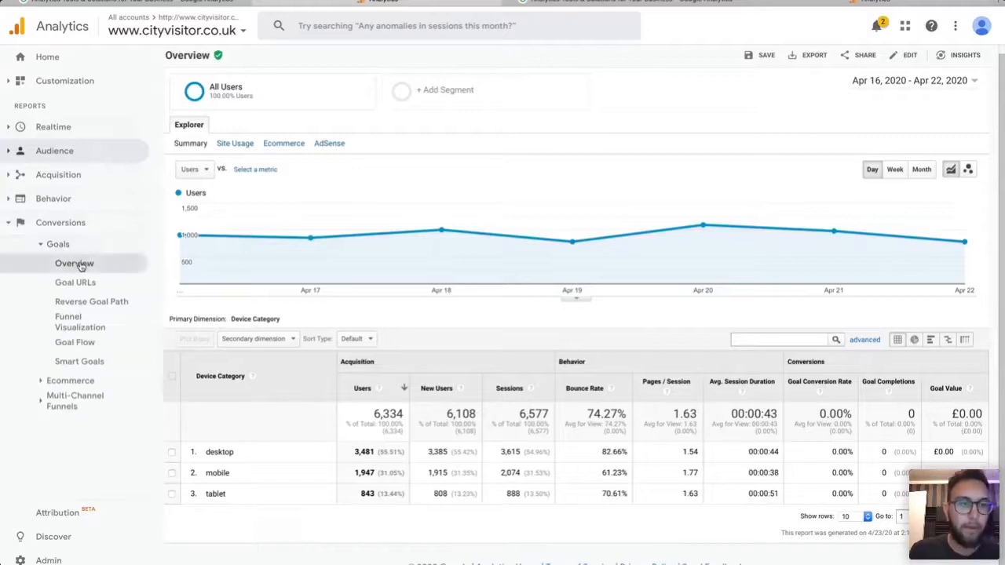
# Open Conversions > Goals > Overview, briefly checking Goal URLs along the way.
pyautogui.click(80, 265)
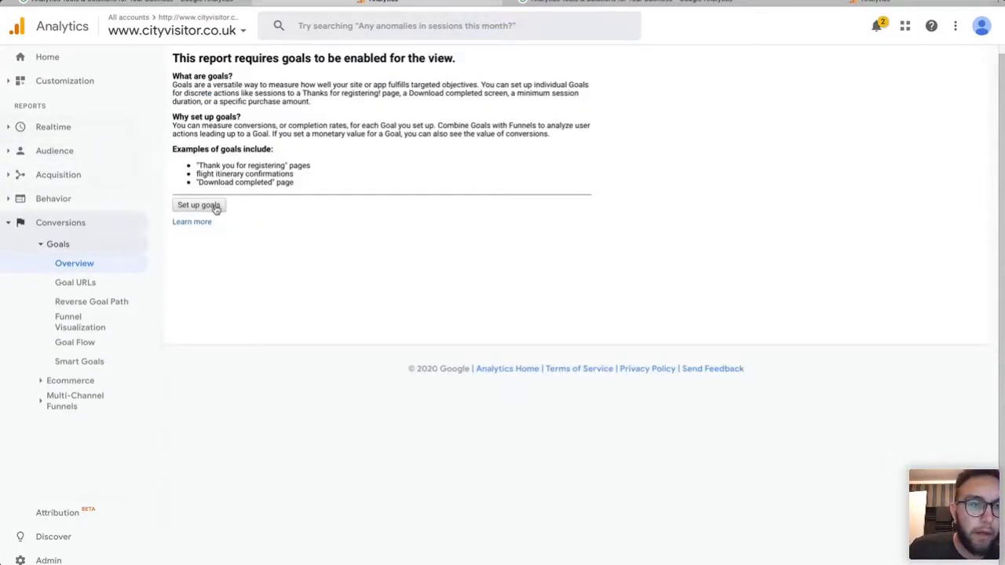
pyautogui.click(81, 282)
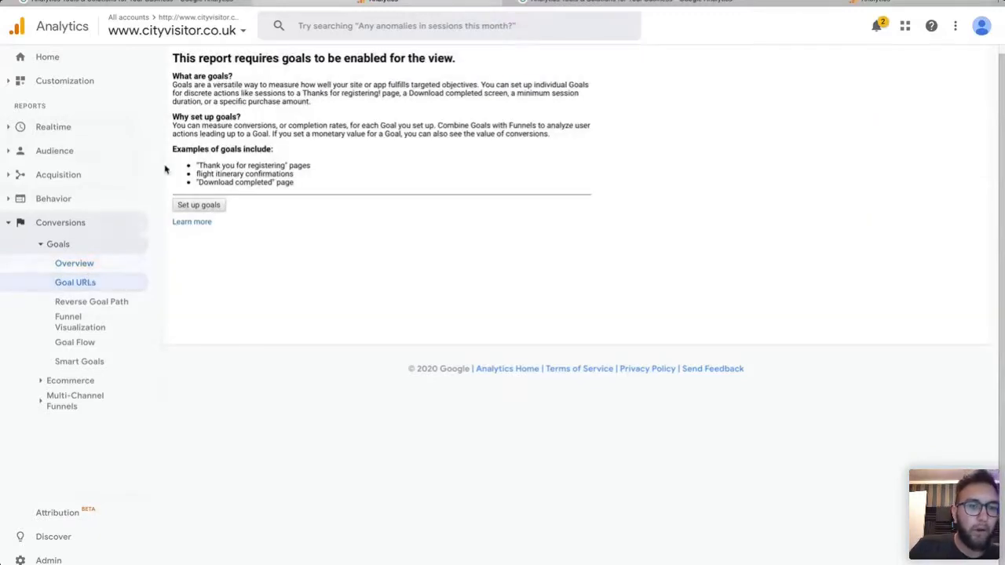
pyautogui.click(64, 265)
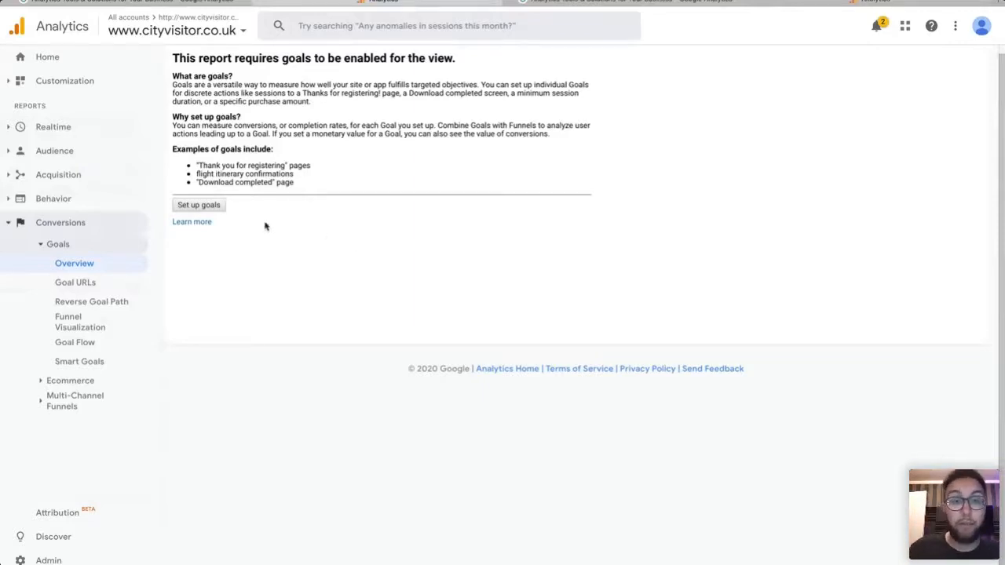
# Go to the view's Admin Goals list through Set up goals.
pyautogui.click(198, 205)
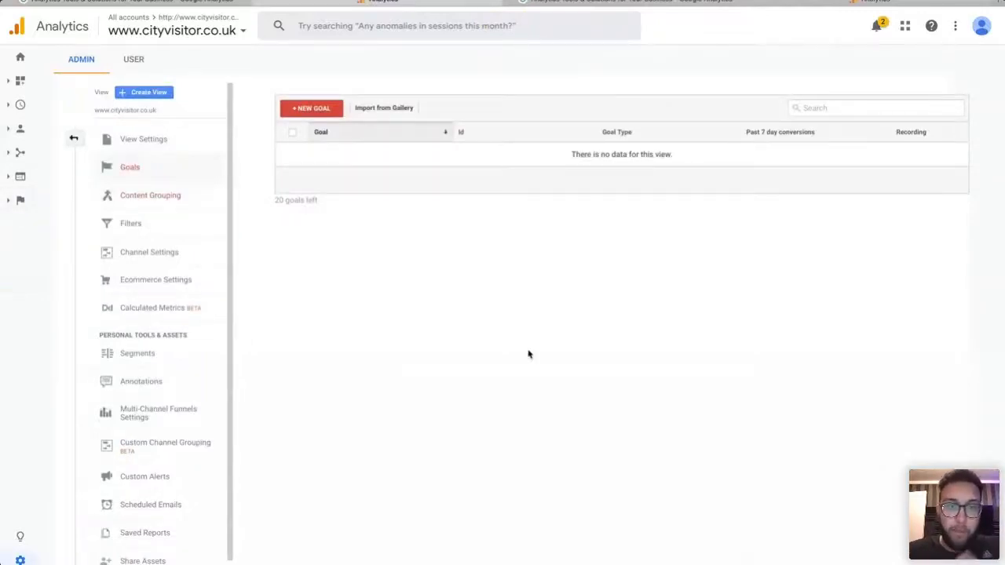
# Add a new goal named 'Home Page Contact Form'.
pyautogui.click(320, 112)
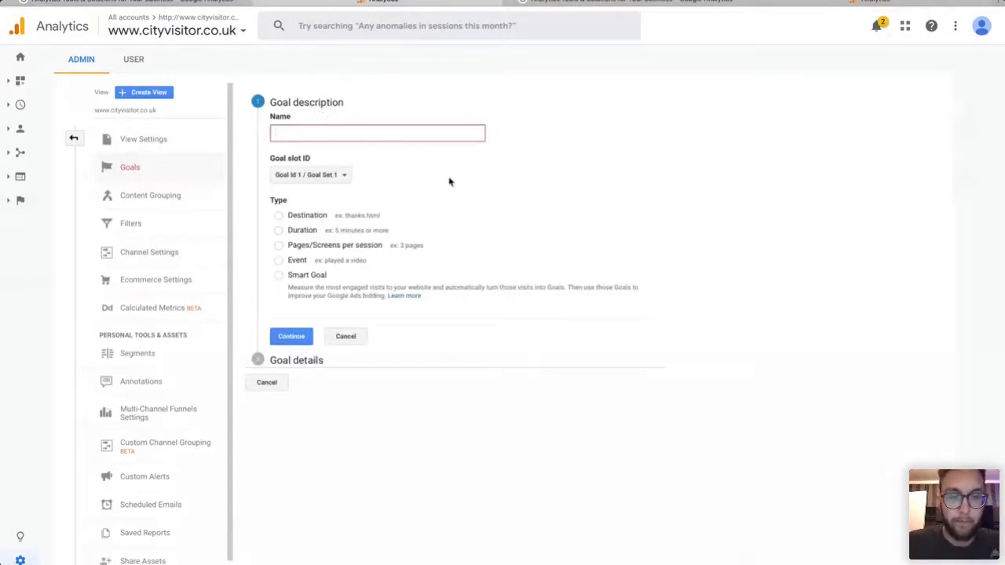
pyautogui.write('Ho')
pyautogui.press('BackSpace')
pyautogui.press('BackSpace')
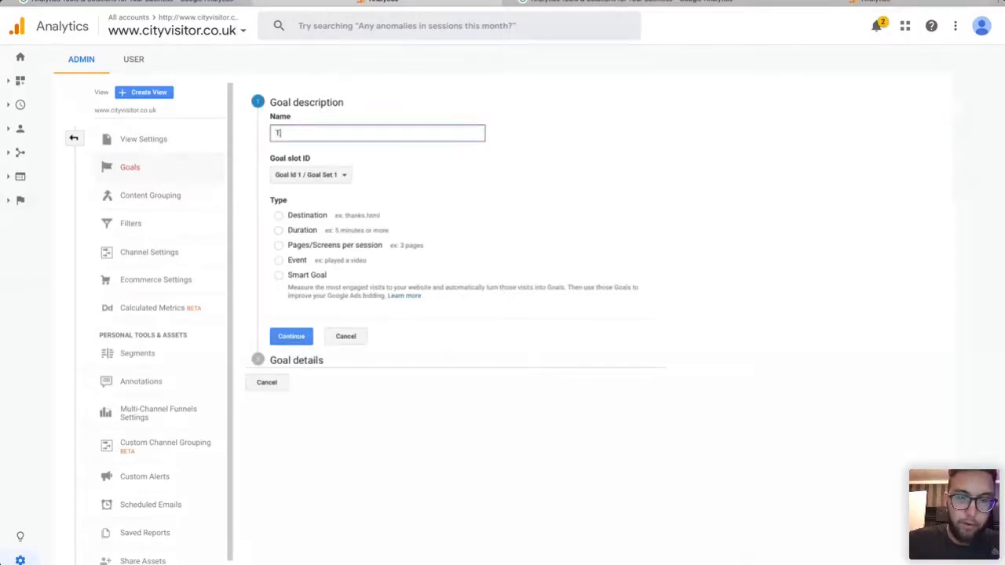
pyautogui.write('Home page')
pyautogui.press('BackSpace')
pyautogui.press('BackSpace')
pyautogui.press('BackSpace')
pyautogui.press('BackSpace')
pyautogui.write('Page ')
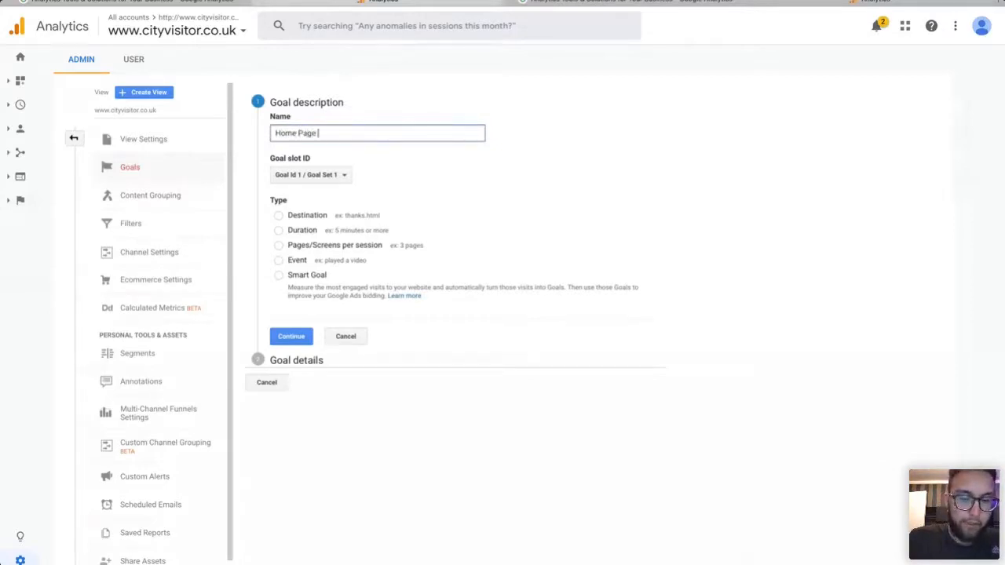
pyautogui.write('Contact Form')
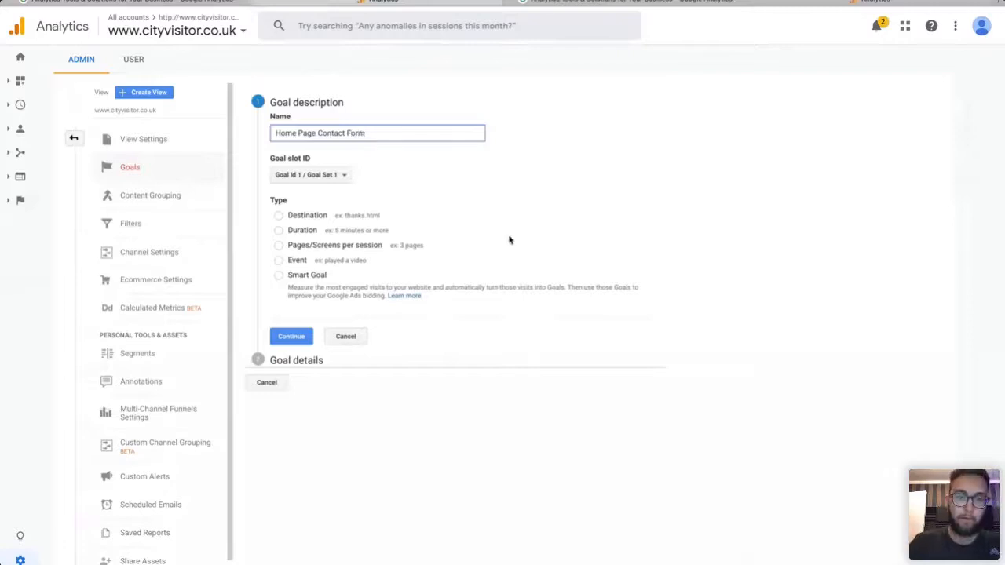
pyautogui.click(687, 199)
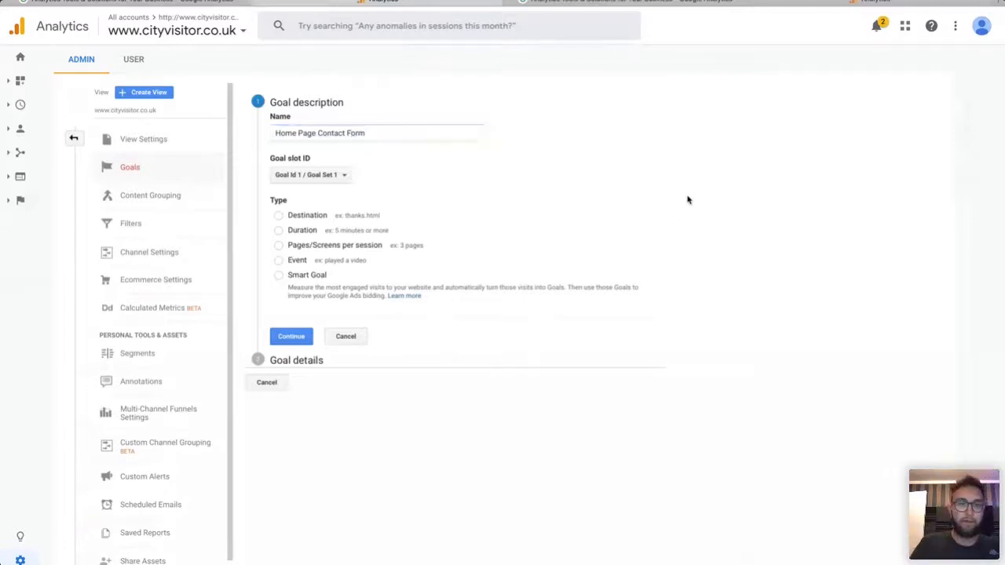
# Keep the goal in Goal Id 1 / Goal Set 1 and make it a Destination goal.
pyautogui.click(297, 175)
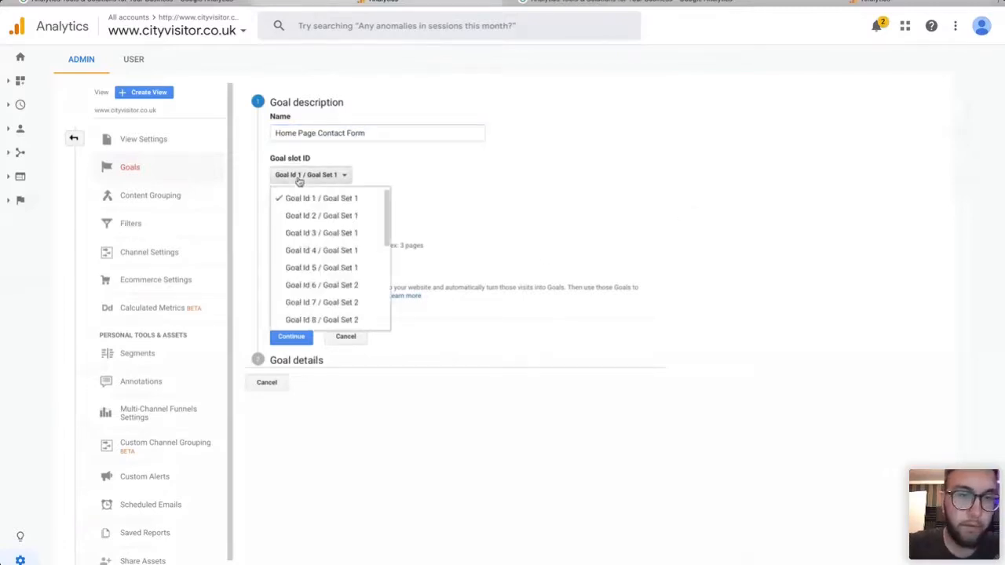
pyautogui.click(552, 176)
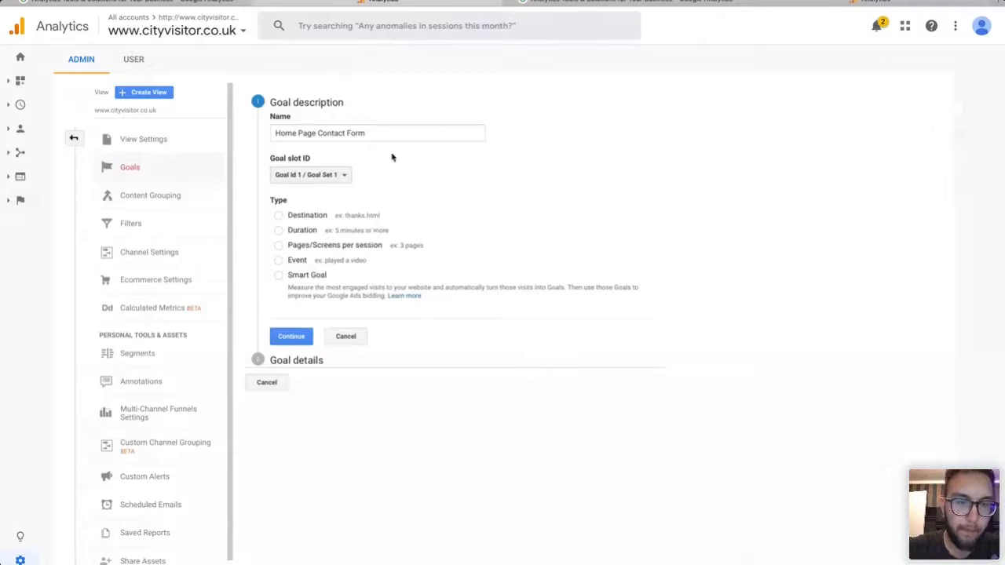
pyautogui.click(278, 216)
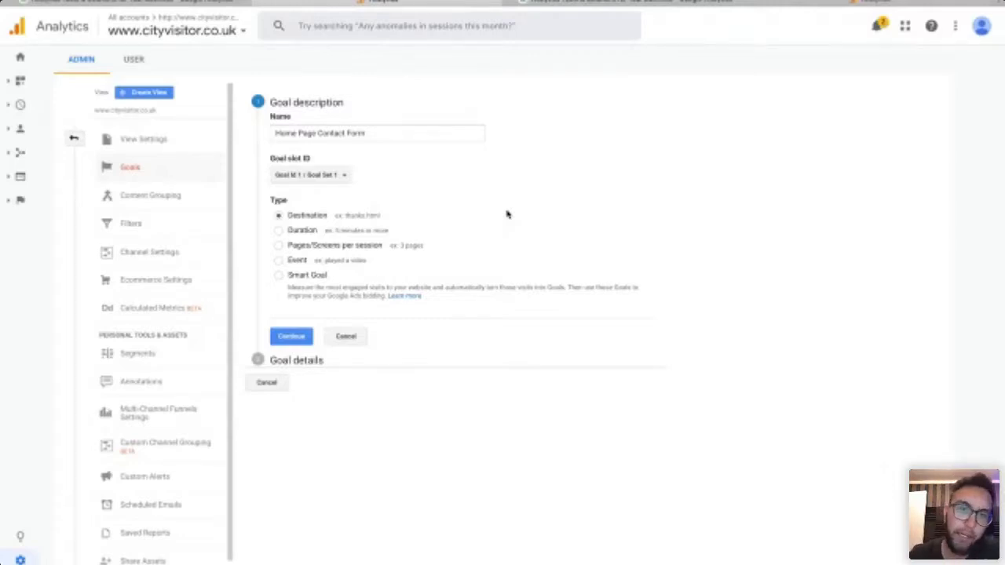
# Confirm the goal description and continue to Goal details.
pyautogui.click(303, 340)
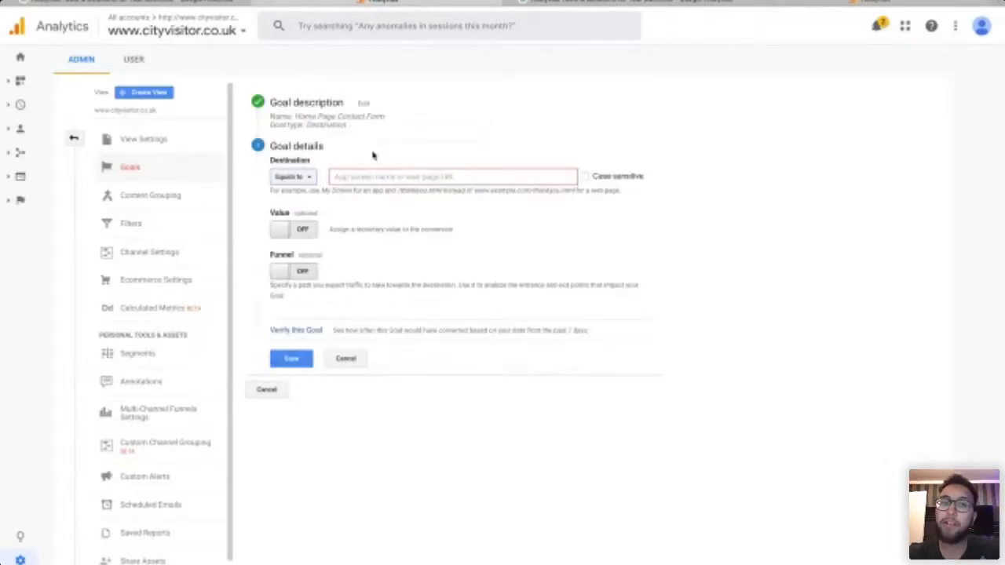
pyautogui.click(364, 103)
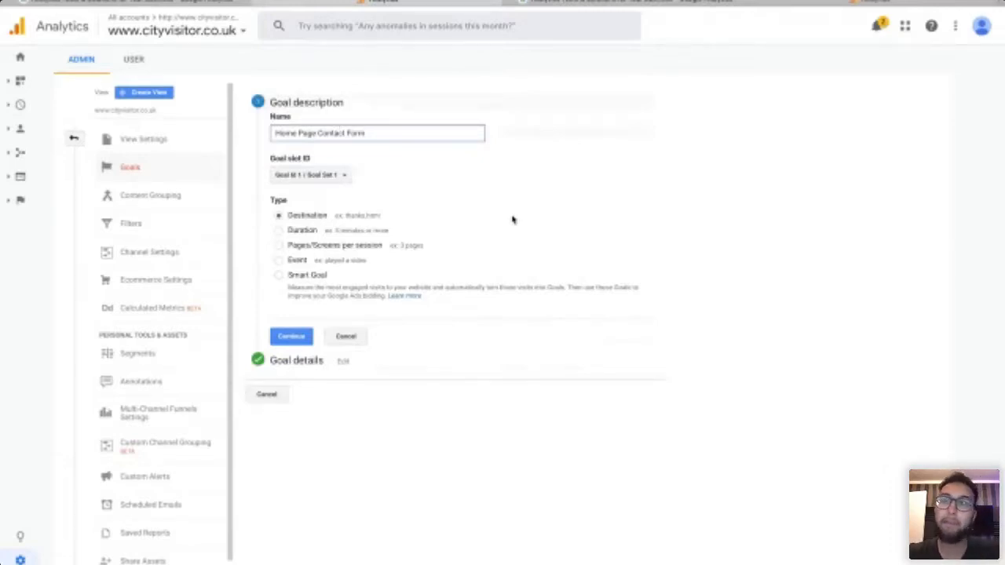
pyautogui.click(292, 339)
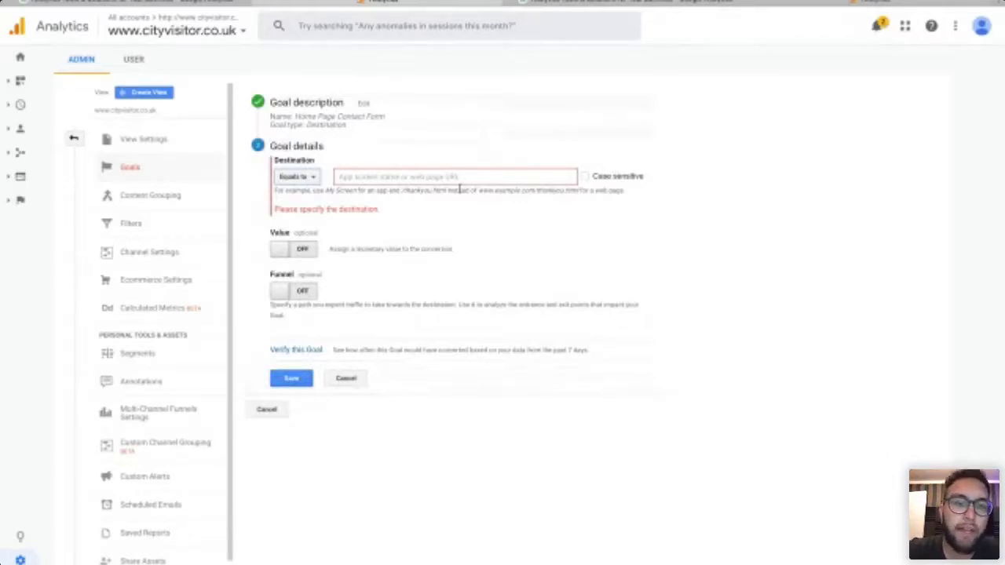
# Set the destination to Equals to infoserve.com/thankyou.
pyautogui.click(296, 178)
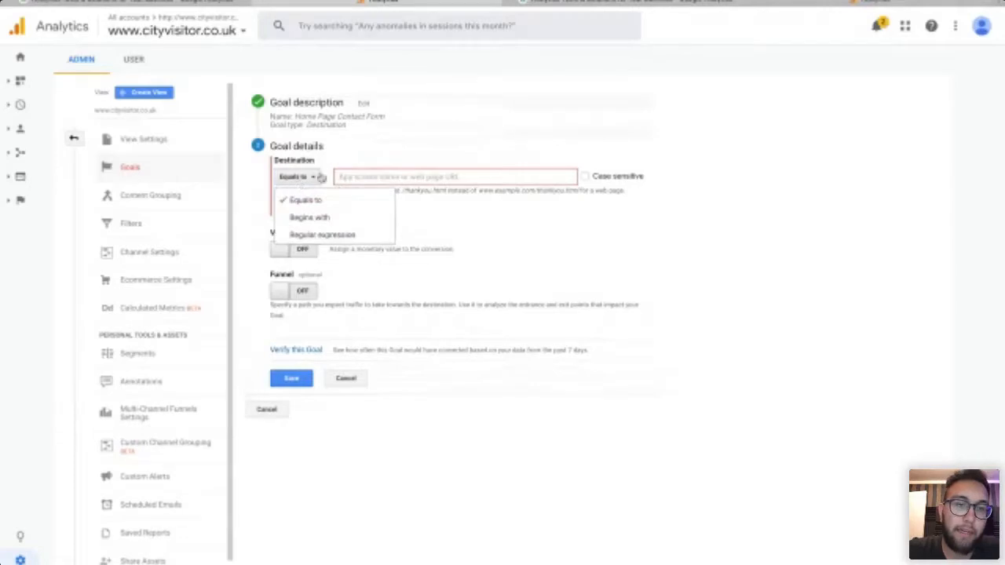
pyautogui.click(396, 156)
pyautogui.click(407, 179)
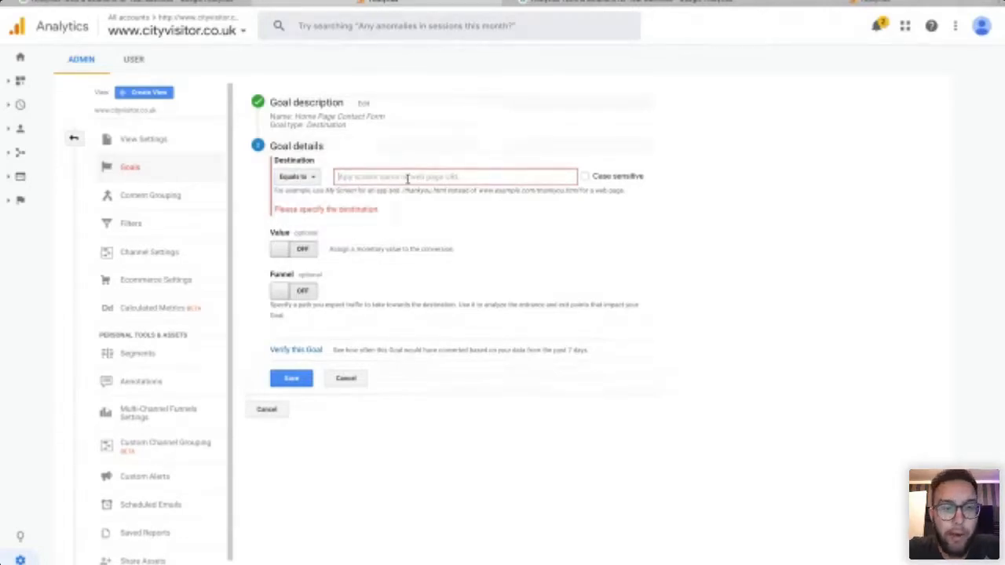
pyautogui.write('info')
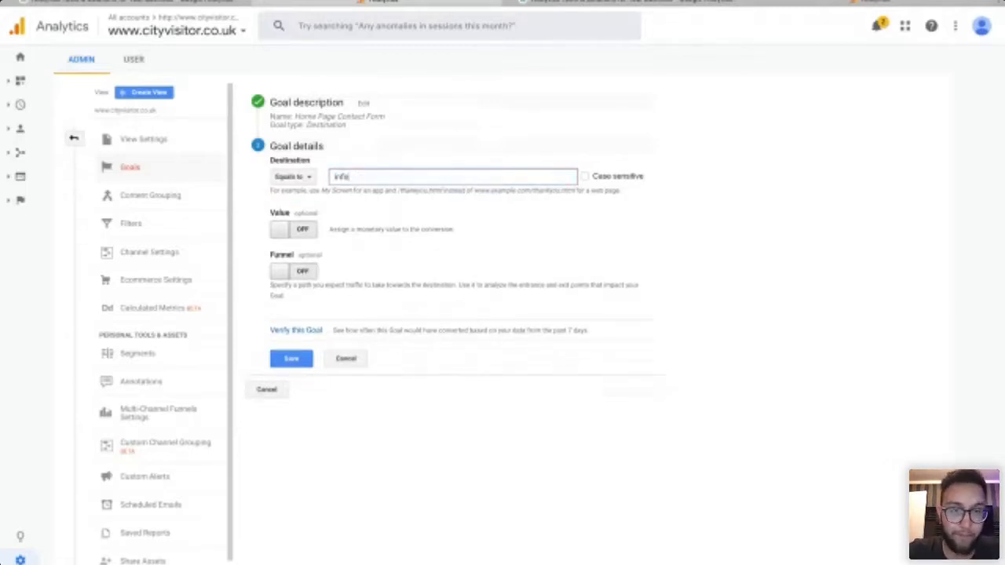
pyautogui.write('ser')
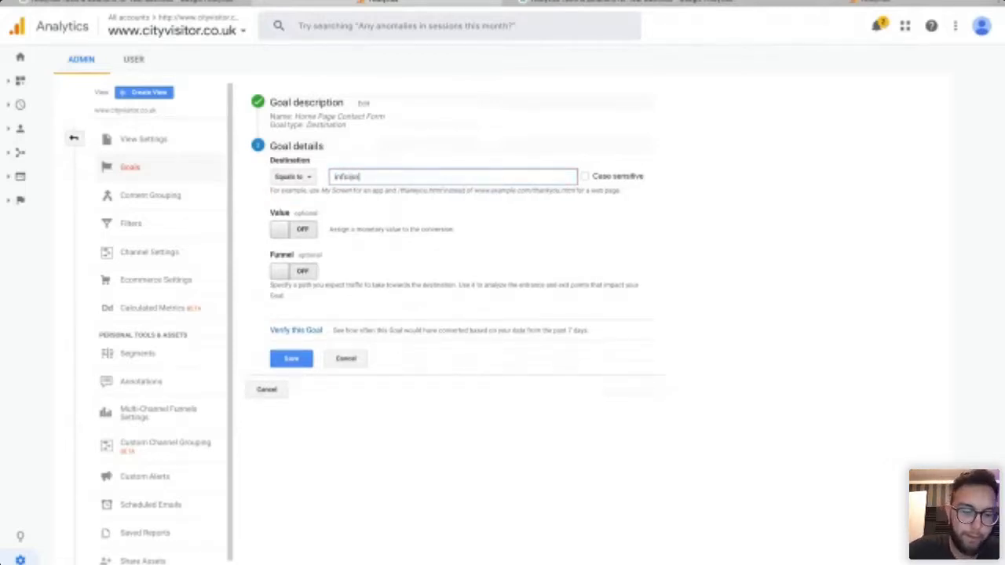
pyautogui.write('ve.com/')
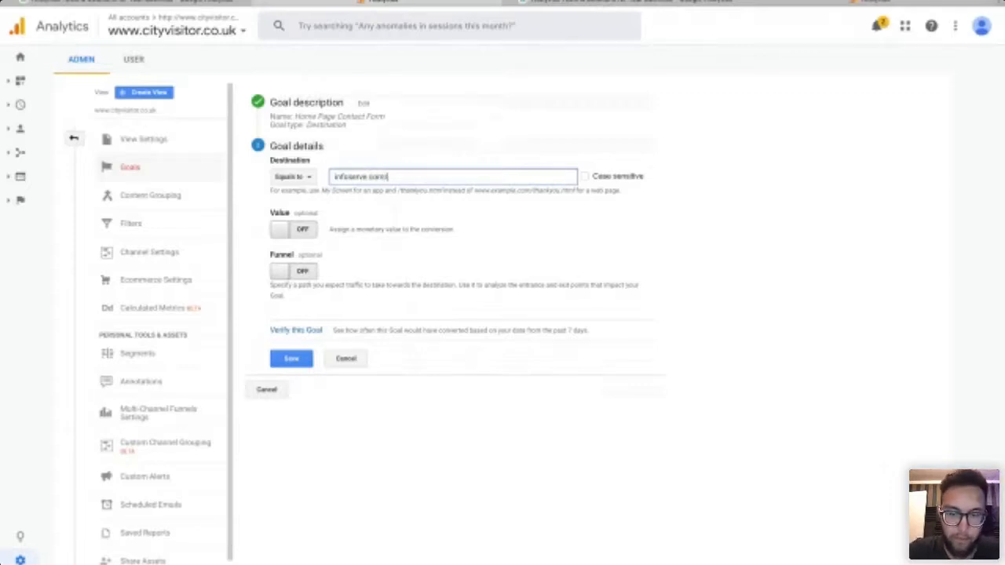
pyautogui.write('thankyou')
pyautogui.click(788, 191)
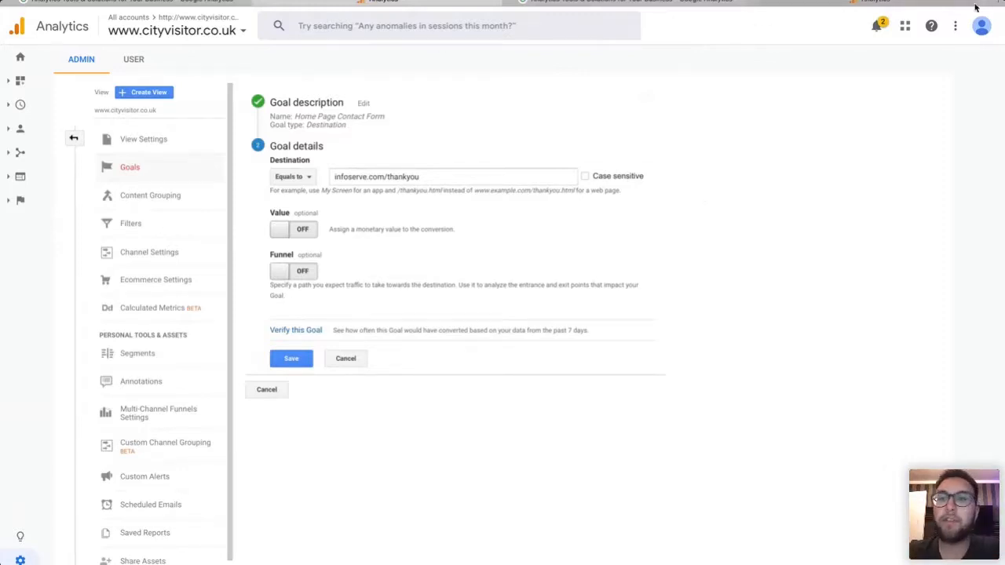
# Open infoserve.com/covid in a new Safari tab and scroll to its Request a free 1-2-1 form.
pyautogui.press('super+t')
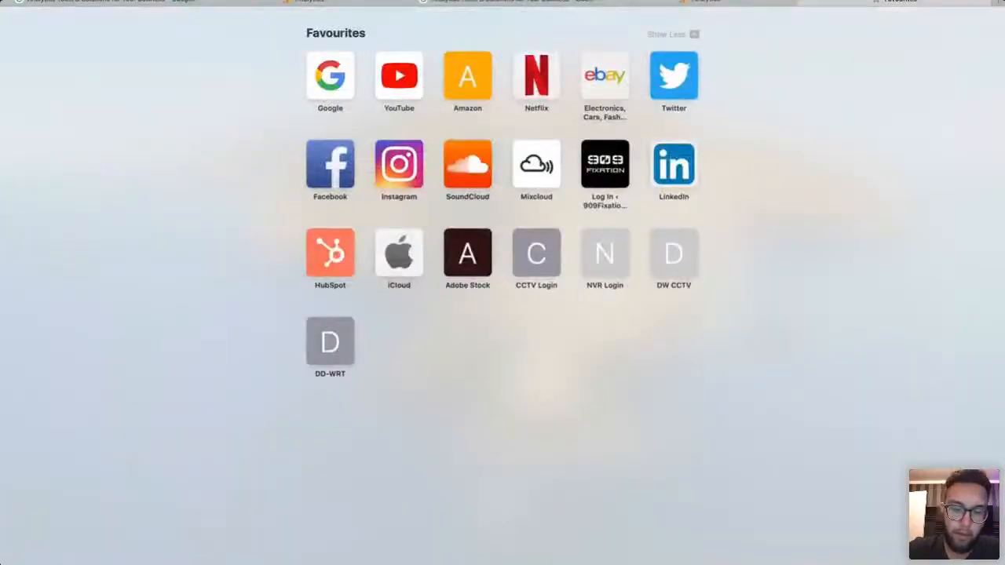
pyautogui.write('infoserve.com/void')
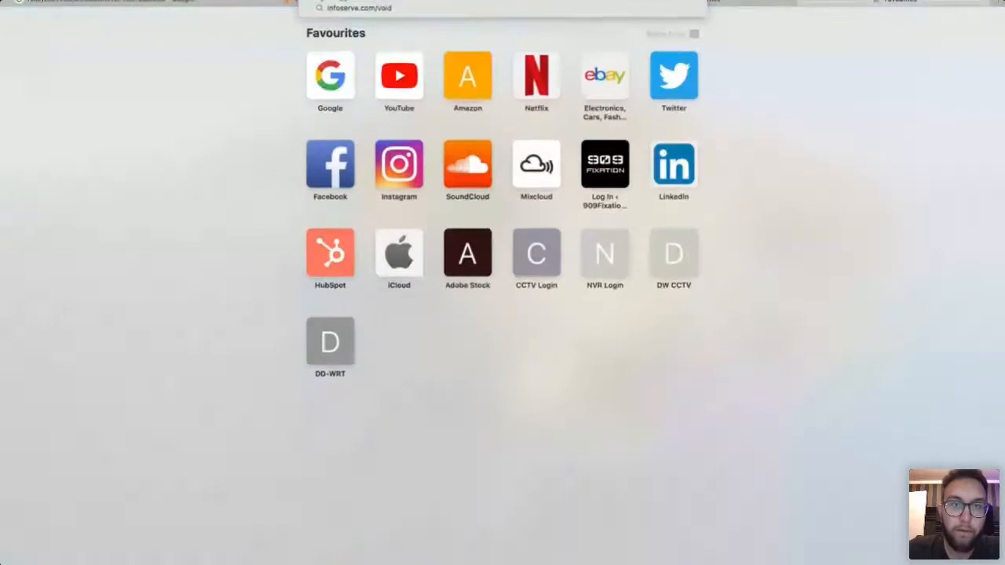
pyautogui.press('BackSpace')
pyautogui.press('BackSpace')
pyautogui.press('BackSpace')
pyautogui.press('BackSpace')
pyautogui.write('covid')
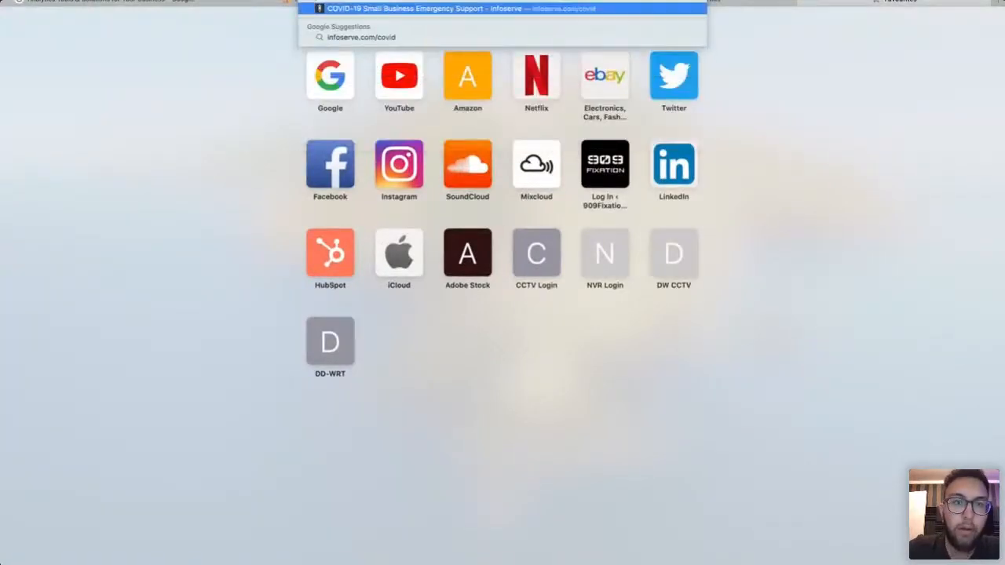
pyautogui.press('Return')
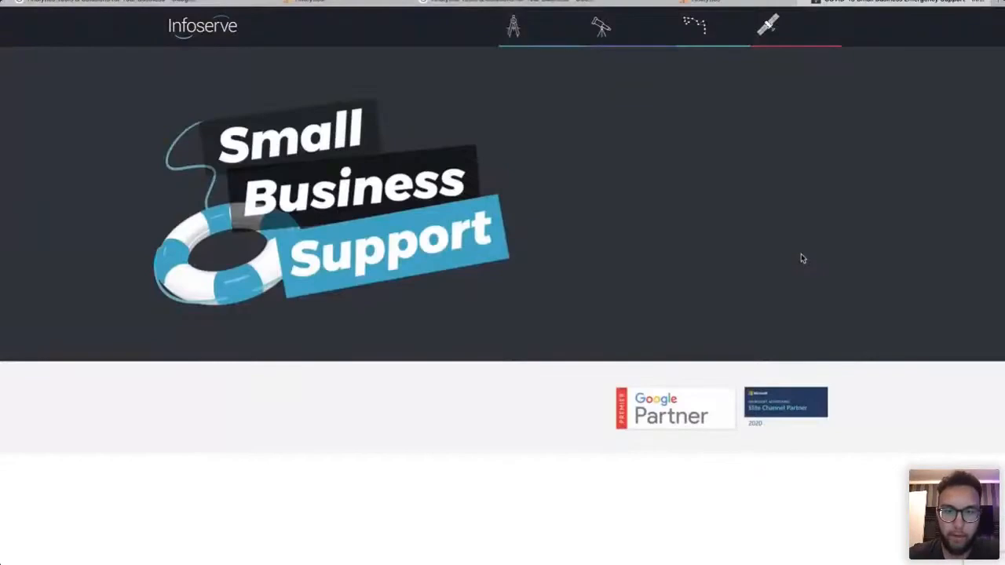
pyautogui.scroll(-3, 858, 386)
pyautogui.scroll(3, 859, 386)
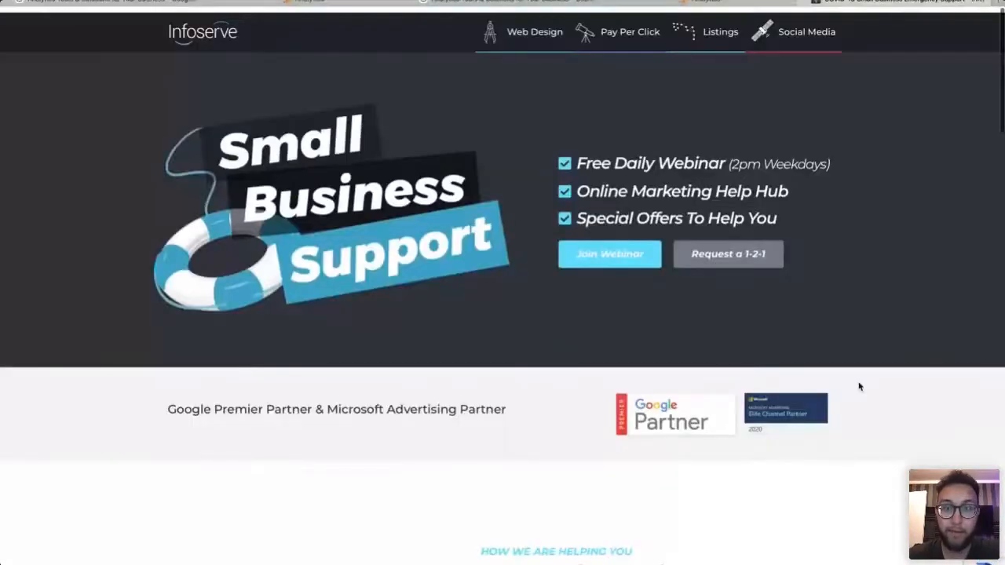
pyautogui.scroll(-20, 471, 439)
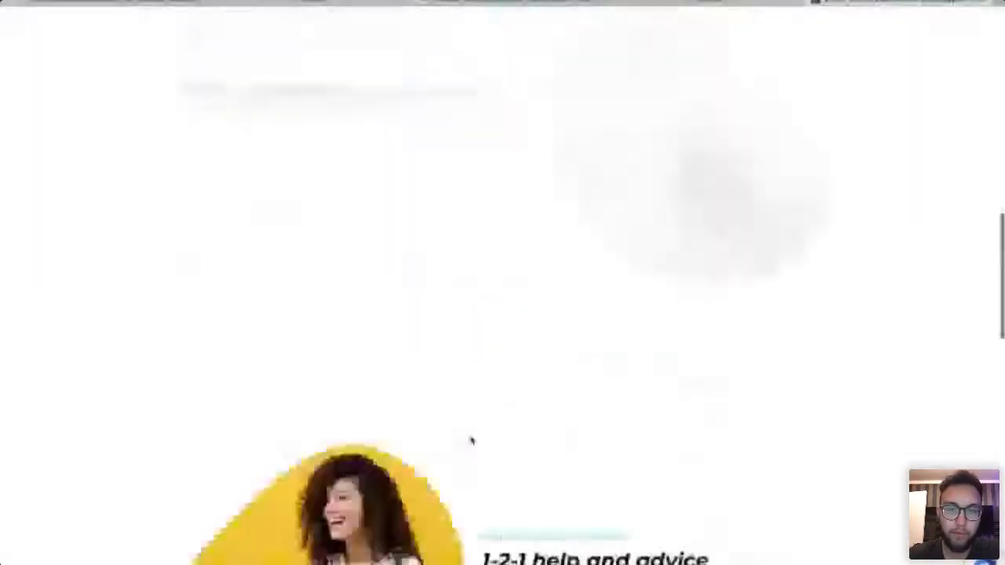
pyautogui.click(519, 368)
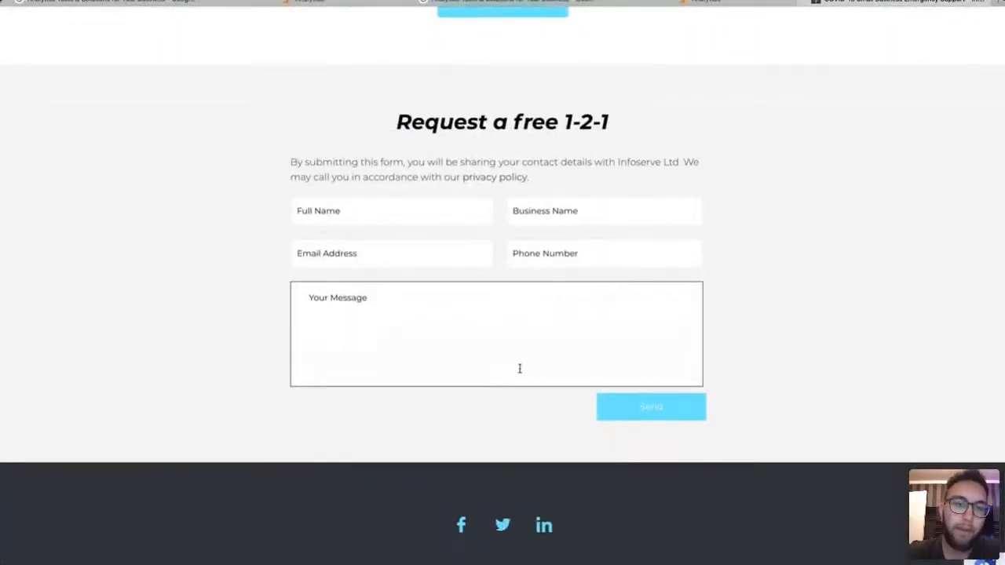
# Fill the form with the contact's first name, business 'Infoserve', the contact's e-mail and message 'Test'.
pyautogui.click(377, 217)
pyautogui.write('Josh')
pyautogui.press('Tab')
pyautogui.press('Tab')
pyautogui.click(591, 215)
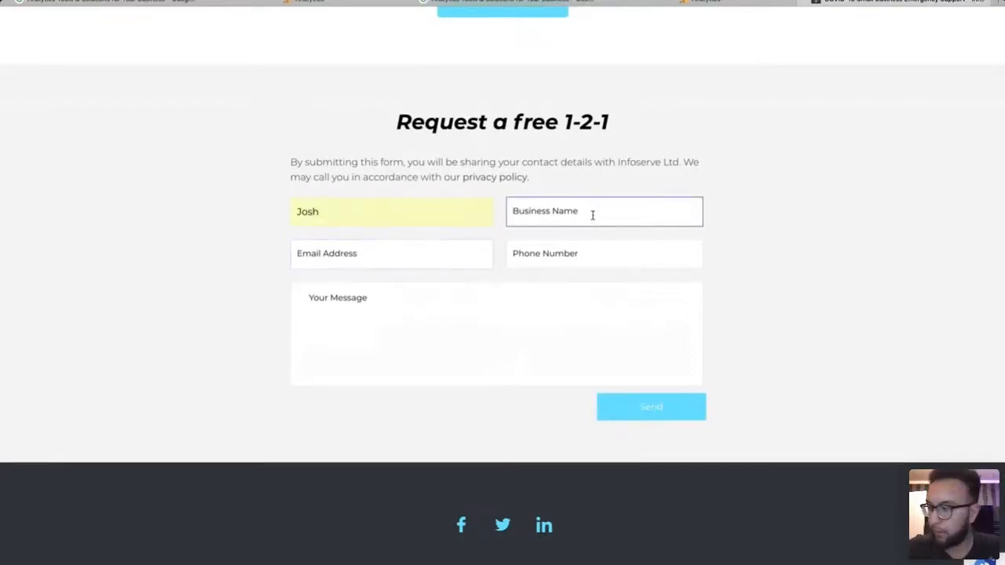
pyautogui.write('Infoserve')
pyautogui.click(420, 259)
pyautogui.press('Tab')
pyautogui.click(485, 330)
pyautogui.write('Test')
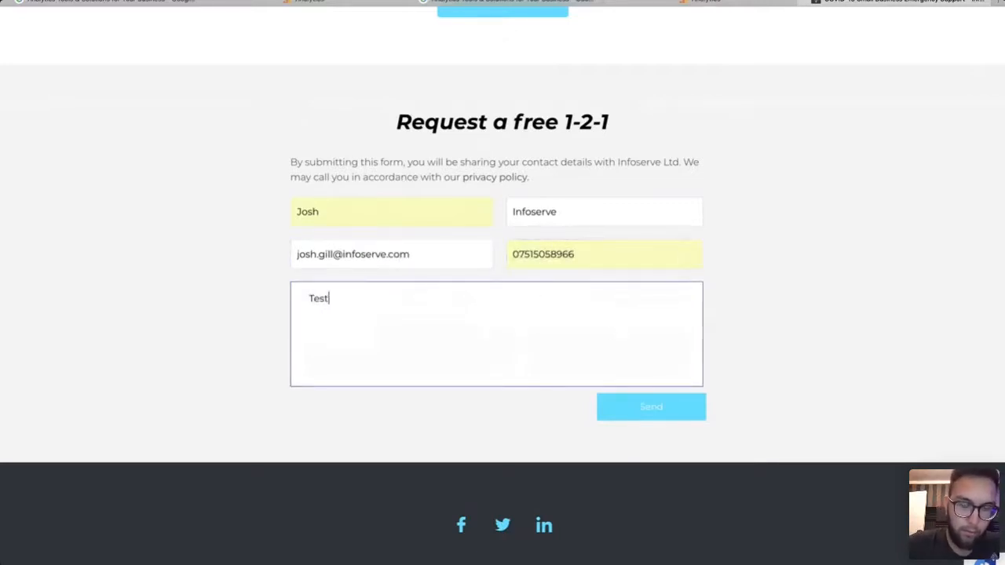
pyautogui.click(848, 311)
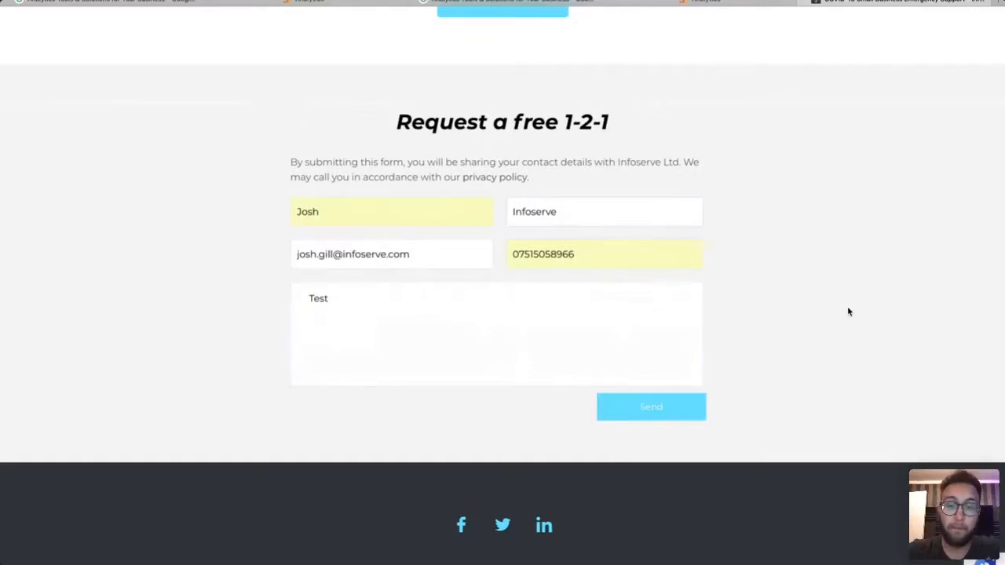
# Send the Request a free 1-2-1 enquiry to reach the thank-you page.
pyautogui.click(653, 418)
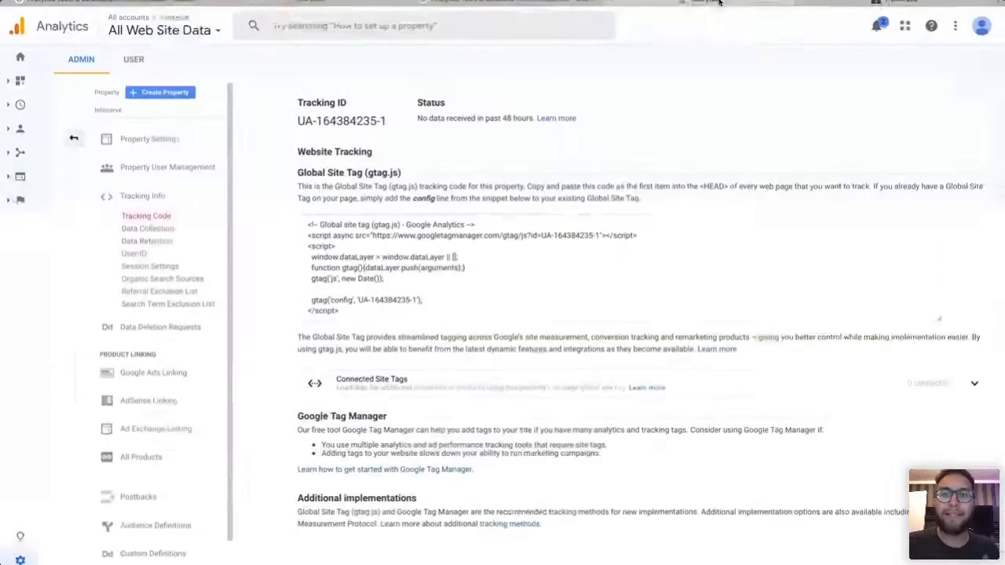
# Copy the thank-you page URL and select the destination text in the Analytics goal tab.
pyautogui.click(312, 3)
pyautogui.click(308, 2)
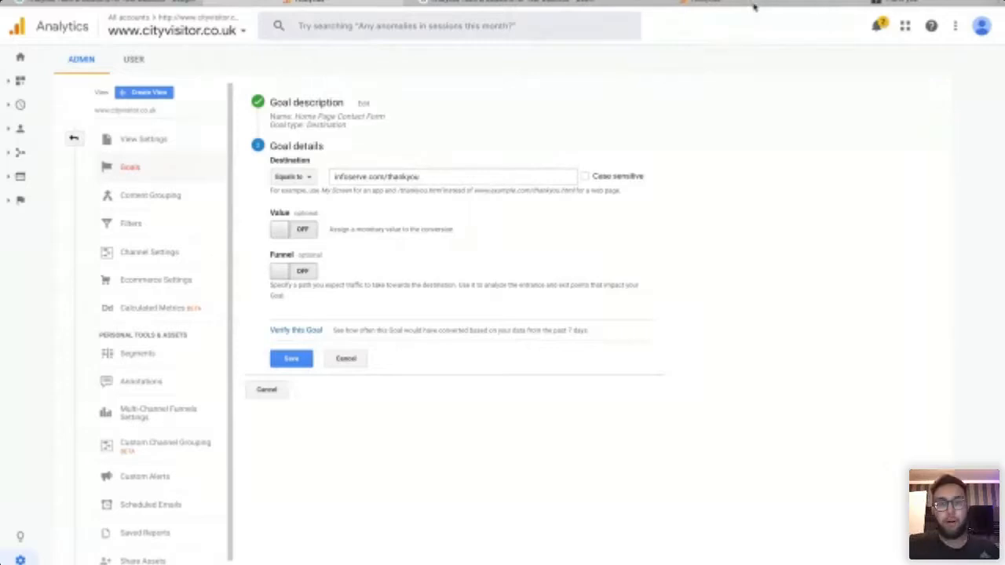
pyautogui.click(864, 4)
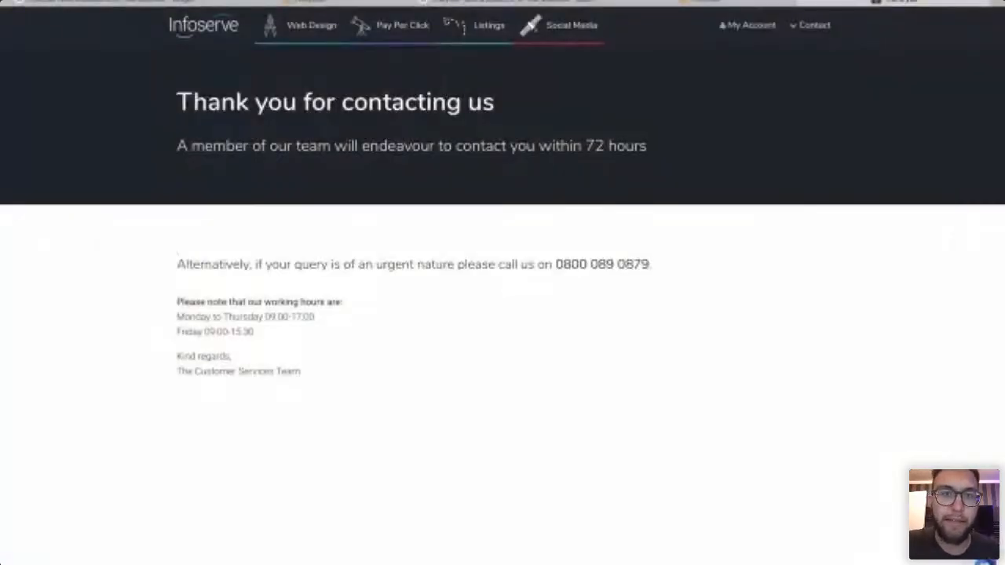
pyautogui.press('super+l')
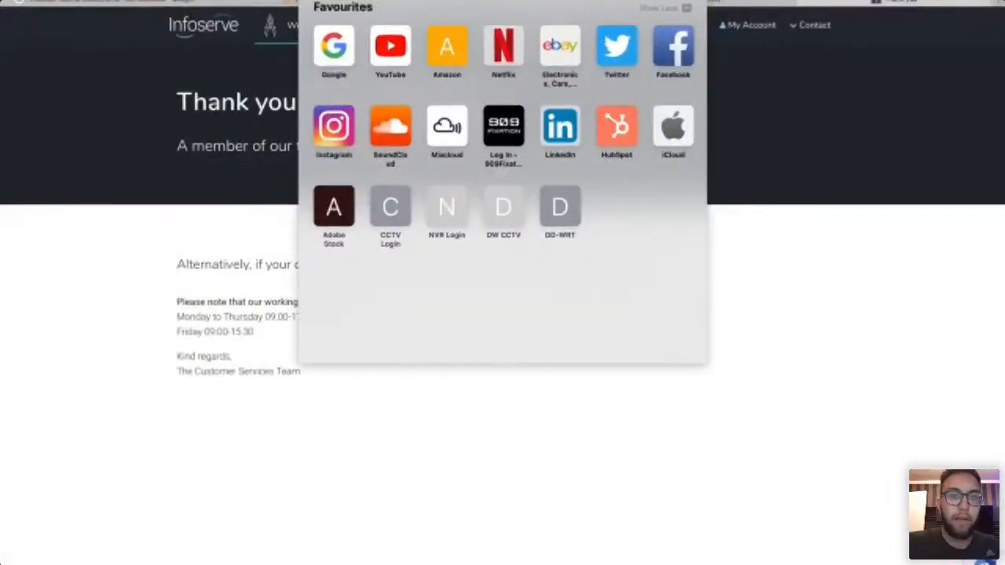
pyautogui.click(822, 207)
pyautogui.click(377, 3)
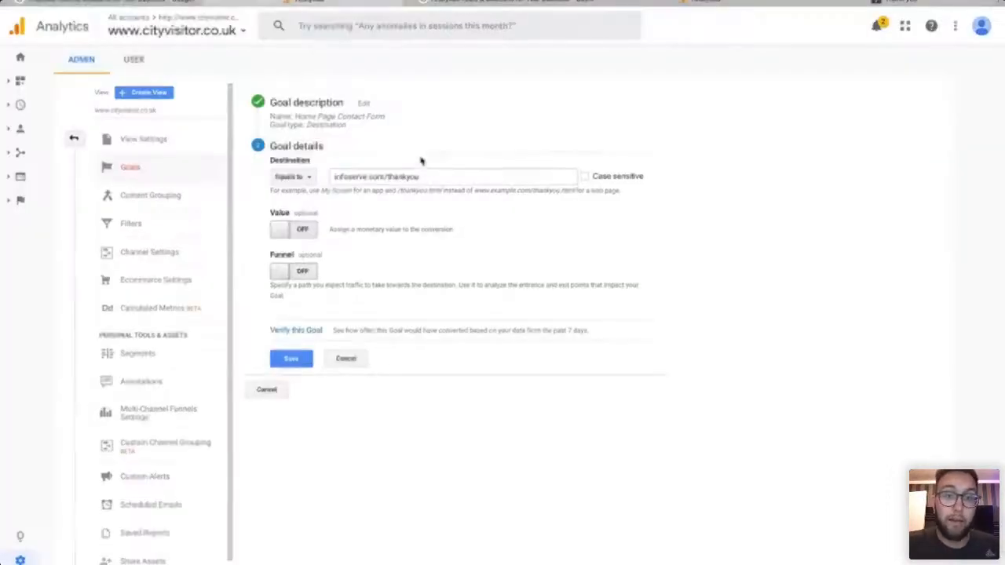
pyautogui.doubleClick(432, 177)
pyautogui.press('super+a')
pyautogui.write('https://www.infoserve.com/thank-you-for-your-enquiry/')
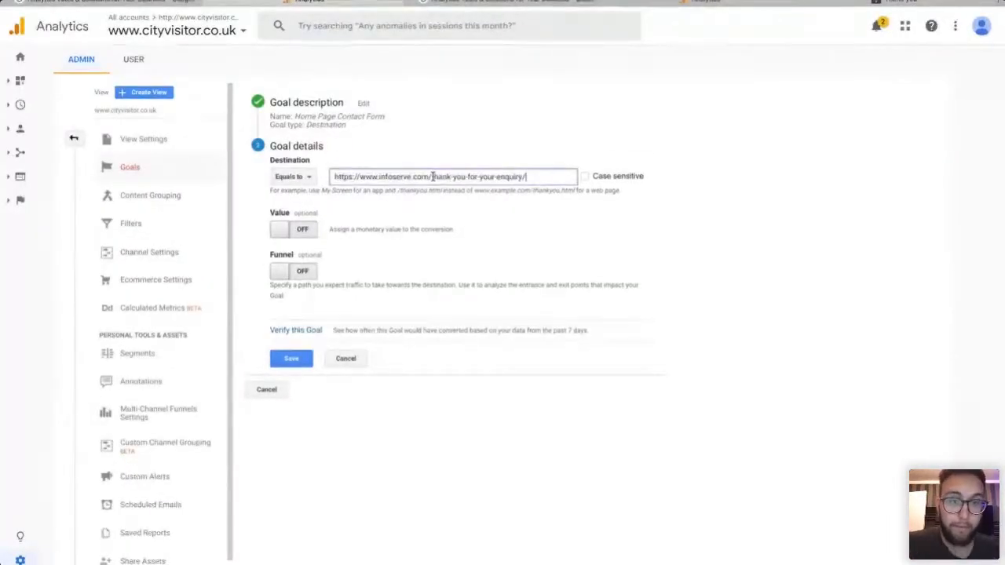
pyautogui.click(638, 267)
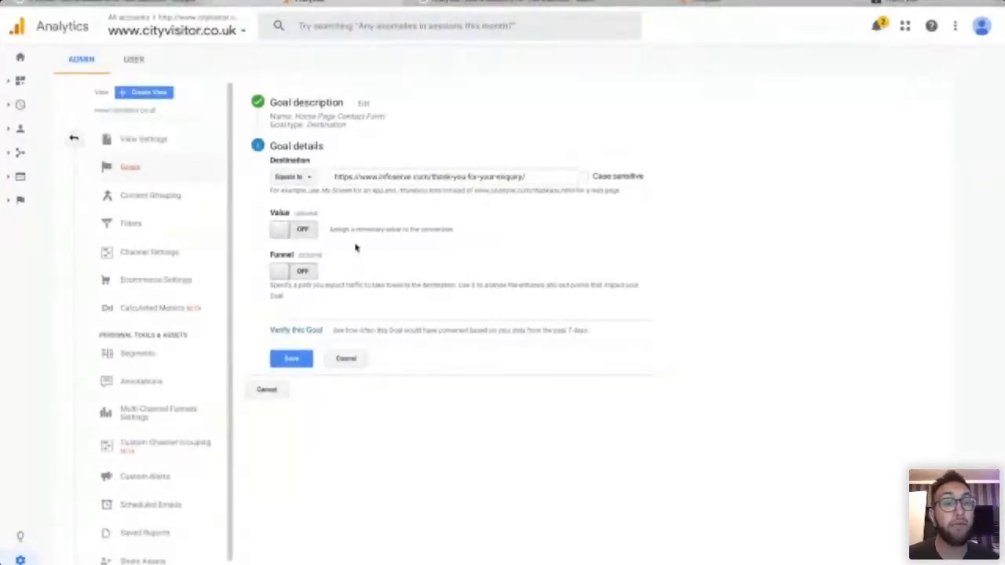
pyautogui.click(299, 228)
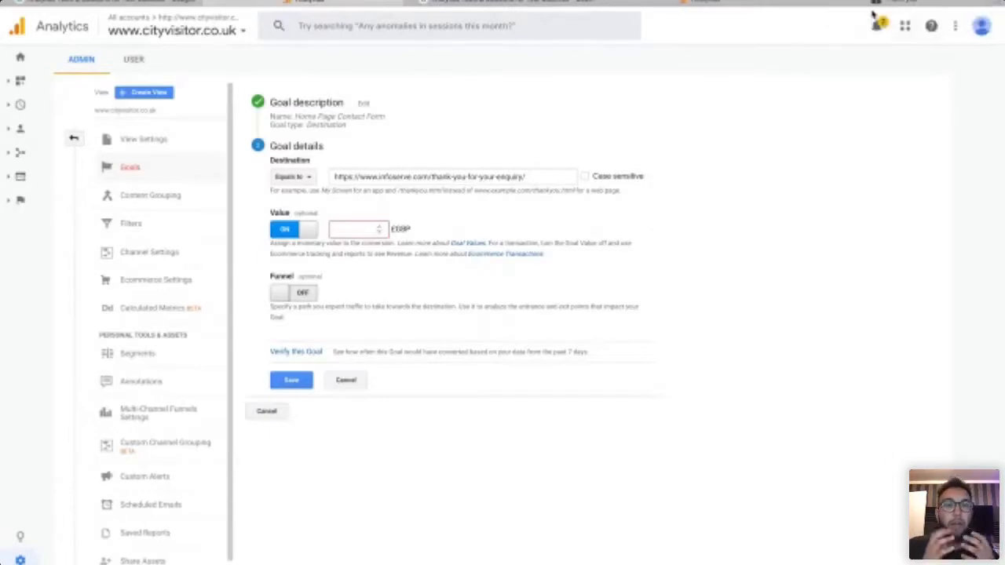
# Enter 1500 £GBP as the goal's value.
pyautogui.click(343, 232)
pyautogui.write('1500')
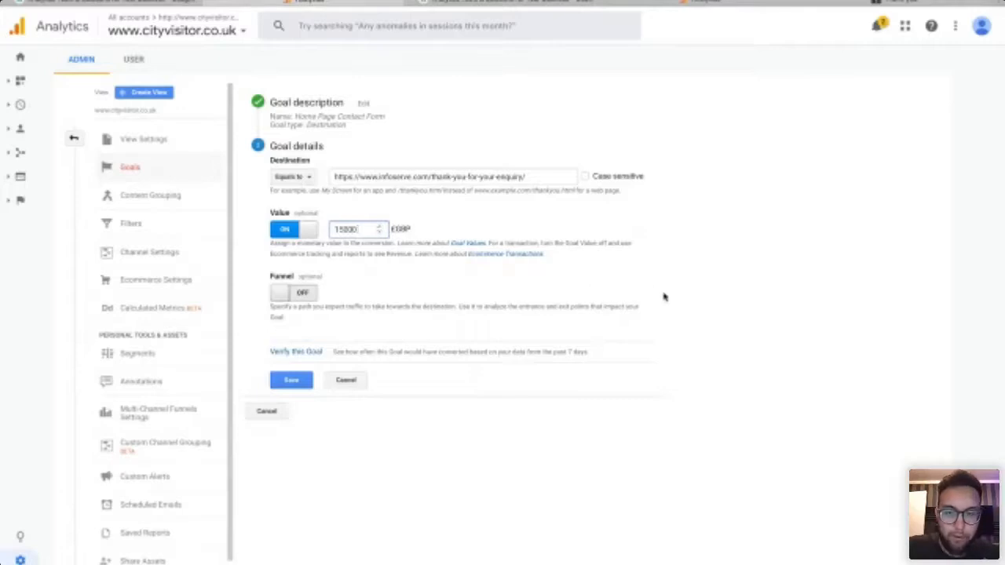
pyautogui.click(847, 273)
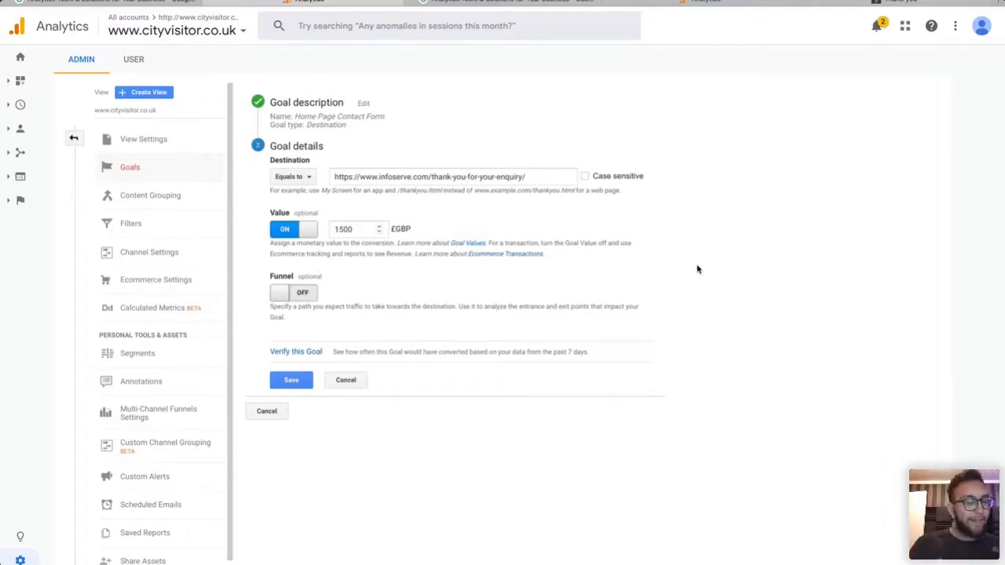
# Add required funnel step 'Home page' for infoserve.com and save the goal.
pyautogui.click(289, 295)
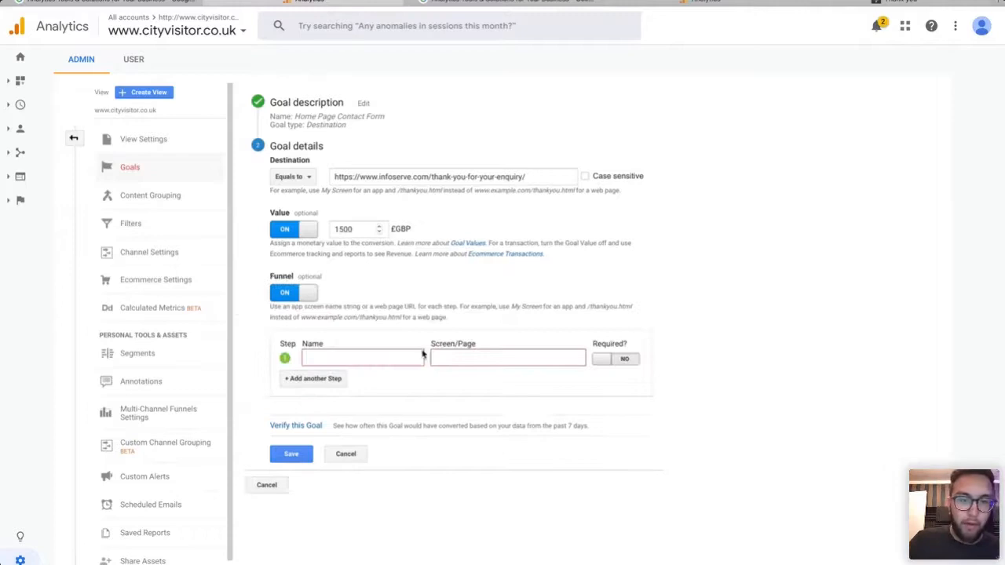
pyautogui.click(362, 359)
pyautogui.write('Home page')
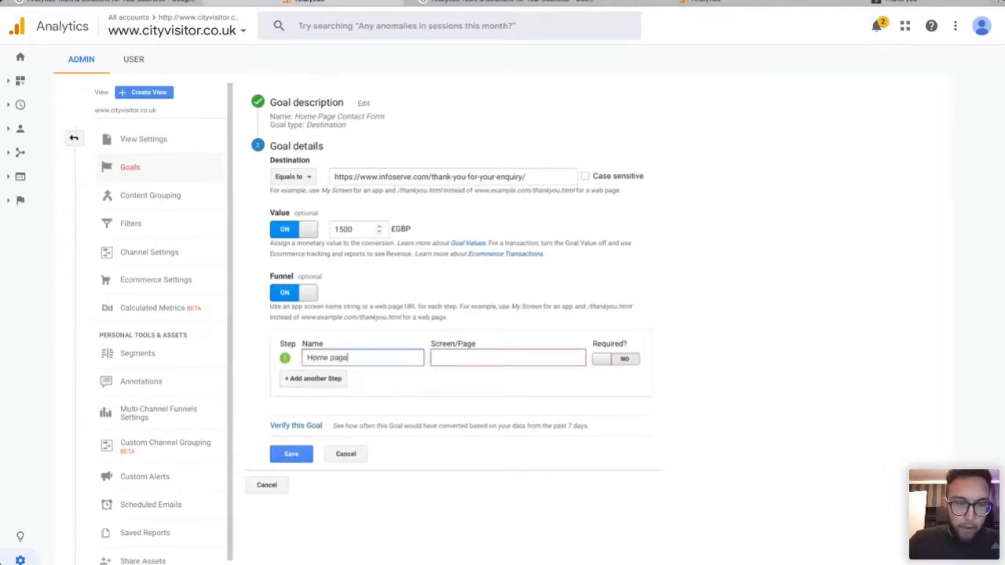
pyautogui.click(512, 362)
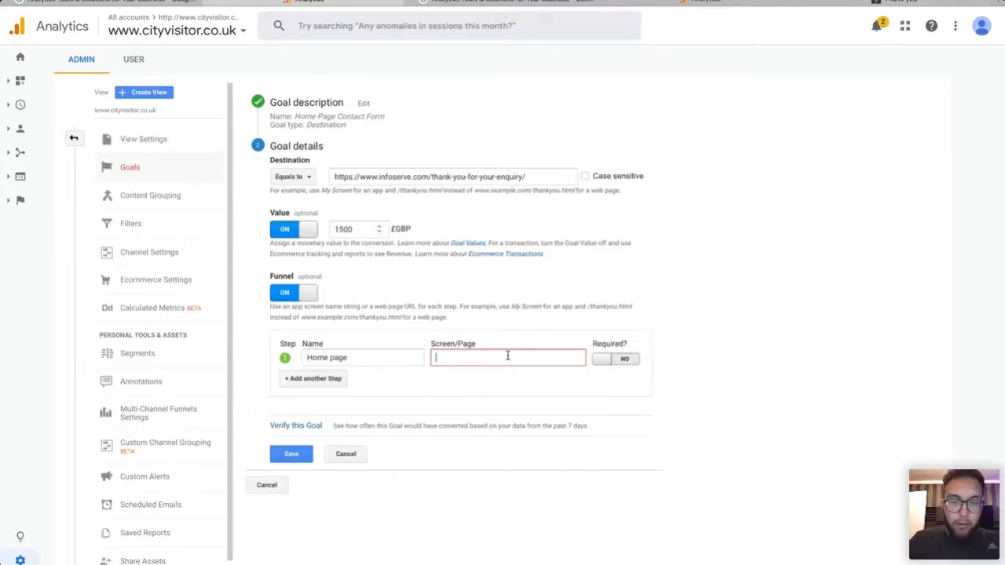
pyautogui.write('infoserve.com')
pyautogui.click(663, 335)
pyautogui.click(622, 361)
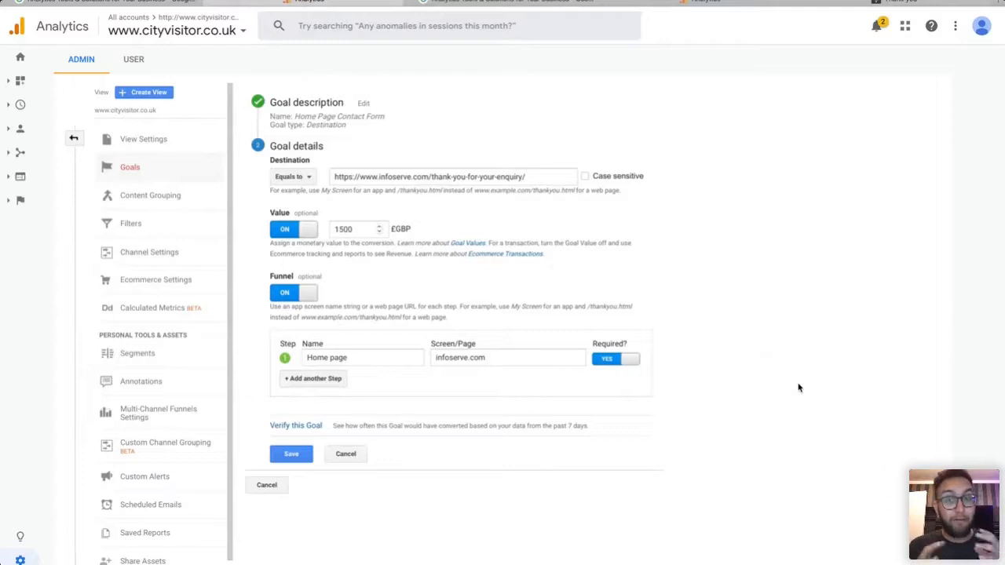
pyautogui.click(299, 456)
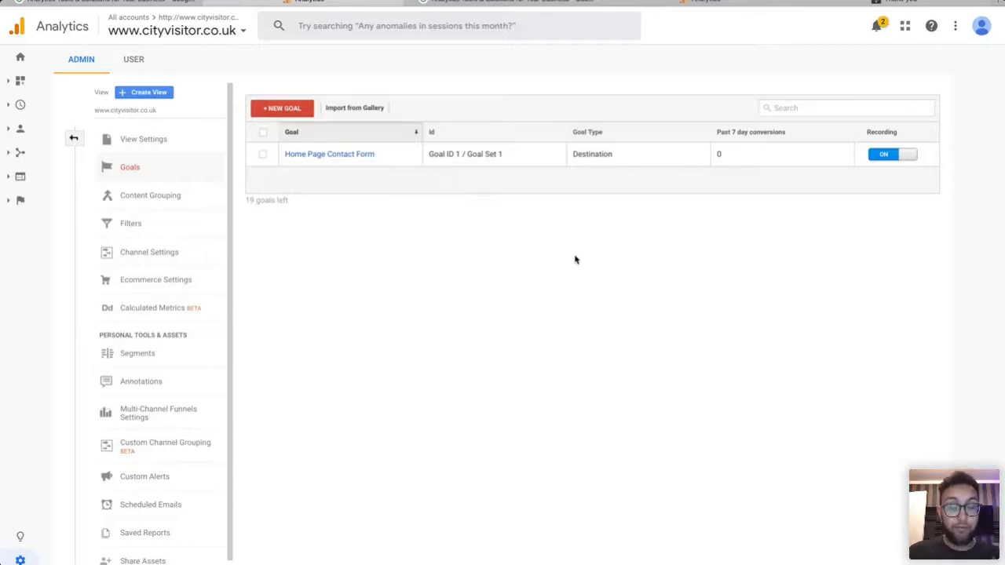
# Start and cancel a new goal, then go to the cityvisitor.co.uk Home dashboard.
pyautogui.click(282, 110)
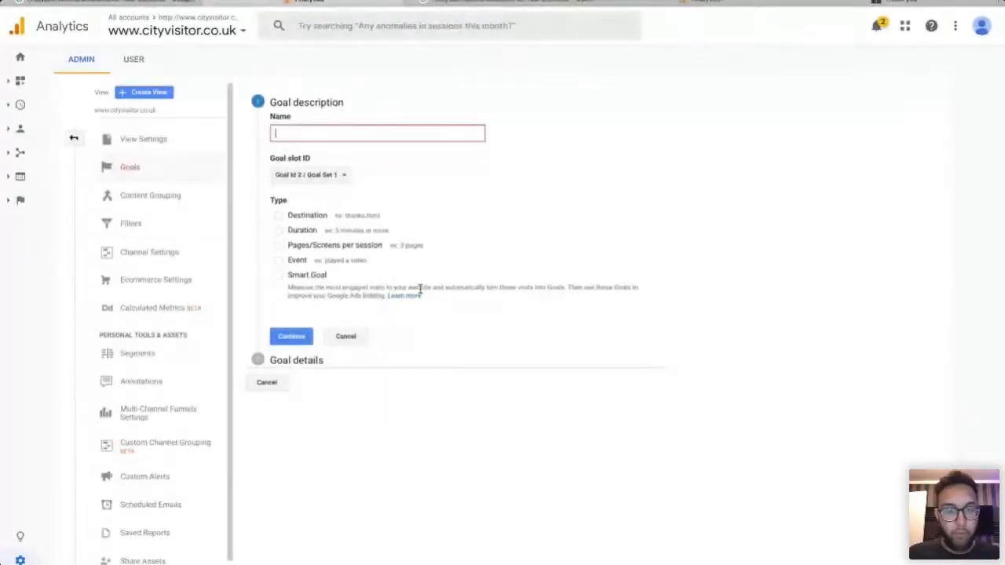
pyautogui.click(351, 341)
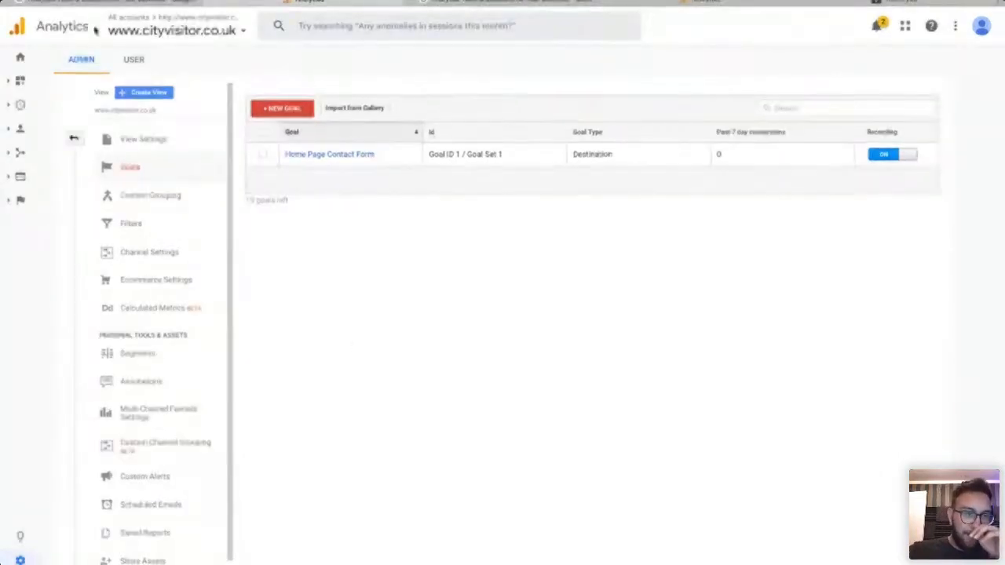
pyautogui.click(21, 63)
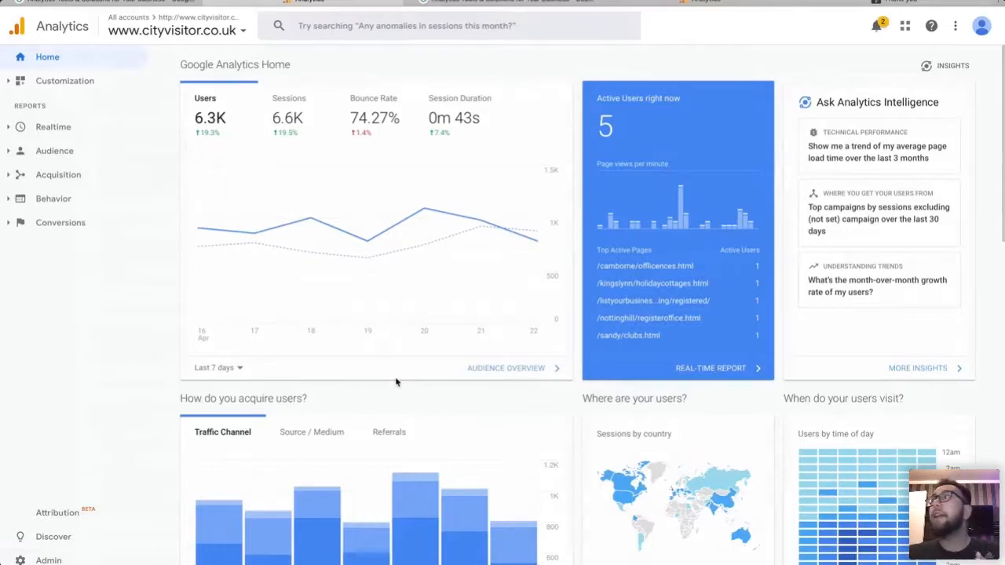
pyautogui.scroll(-8, 568, 387)
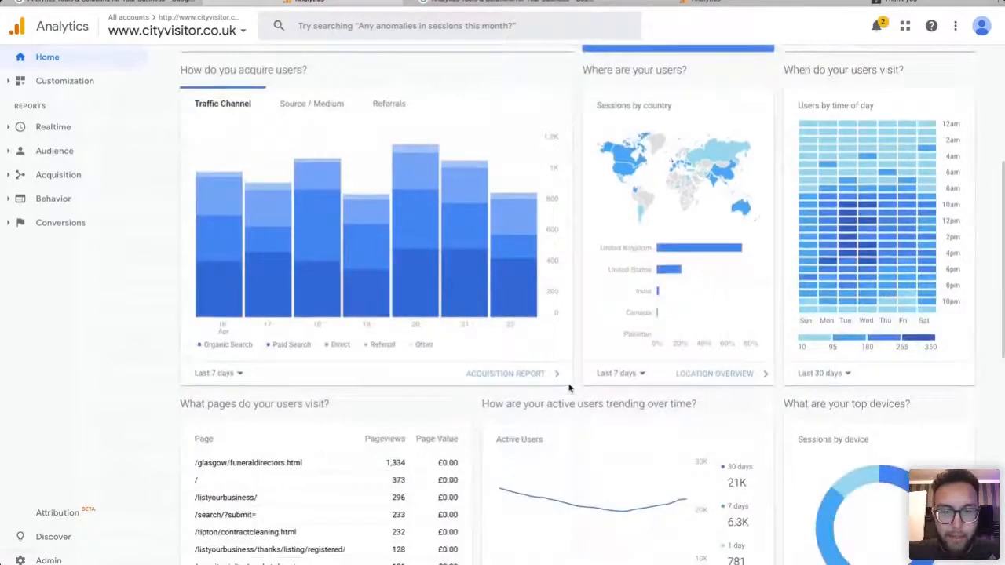
pyautogui.scroll(-2, 569, 388)
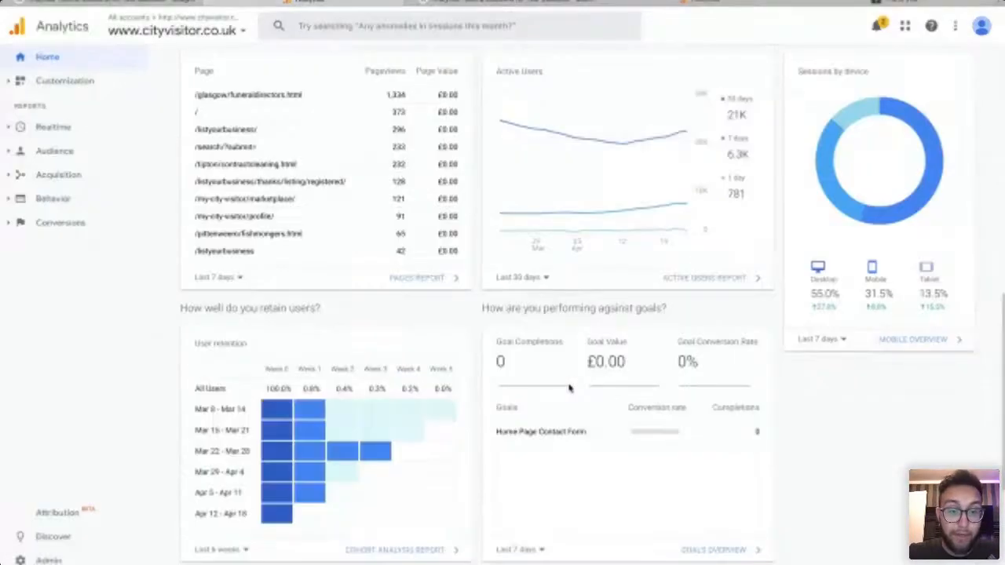
pyautogui.scroll(-1, 371, 296)
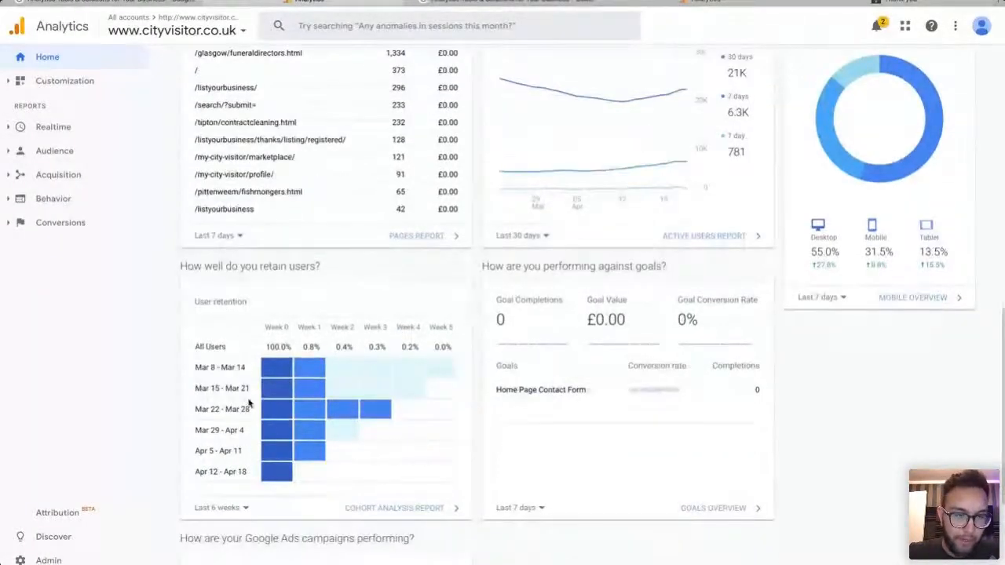
pyautogui.scroll(-1, 436, 345)
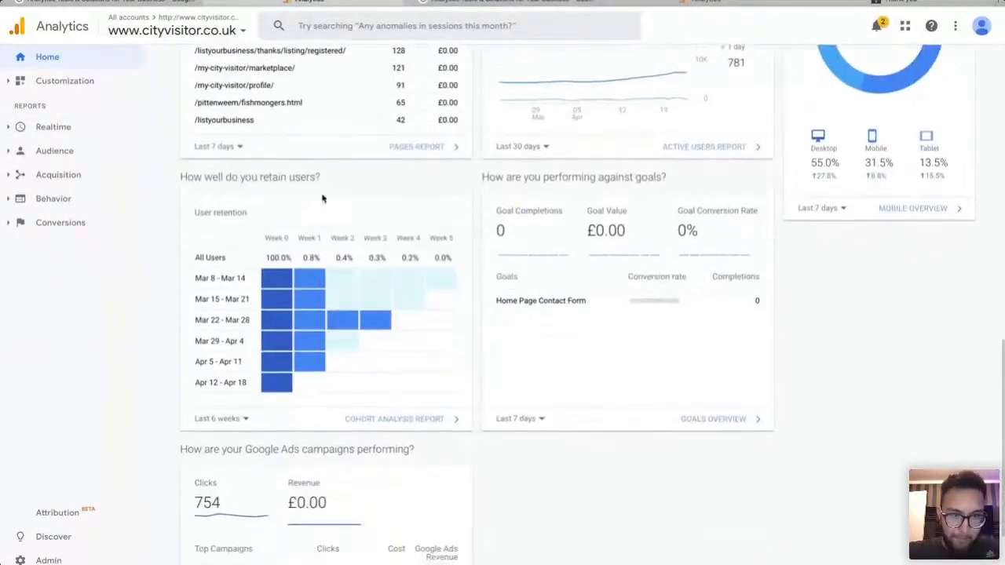
pyautogui.scroll(1, 321, 191)
pyautogui.scroll(-1, 392, 236)
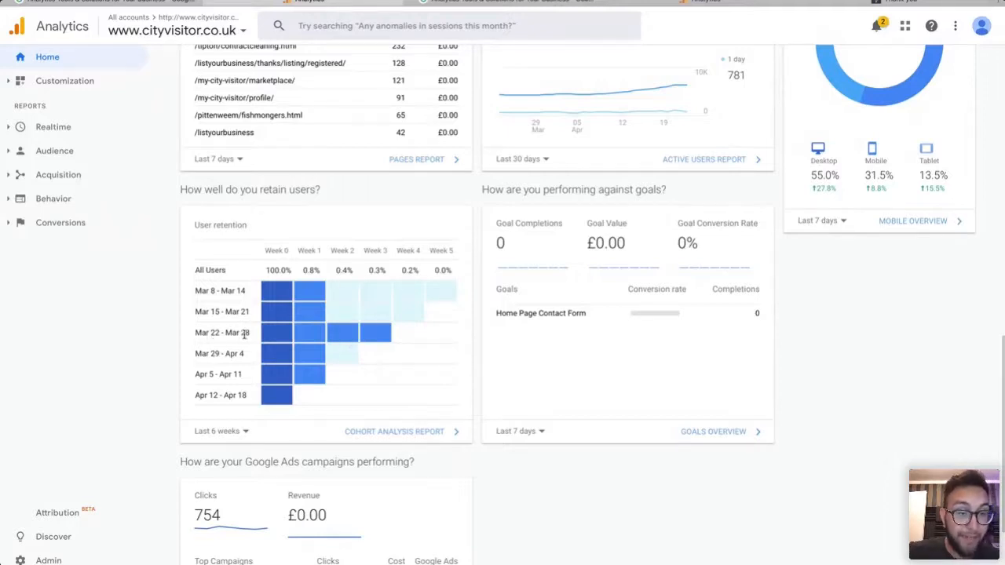
pyautogui.moveTo(281, 338)
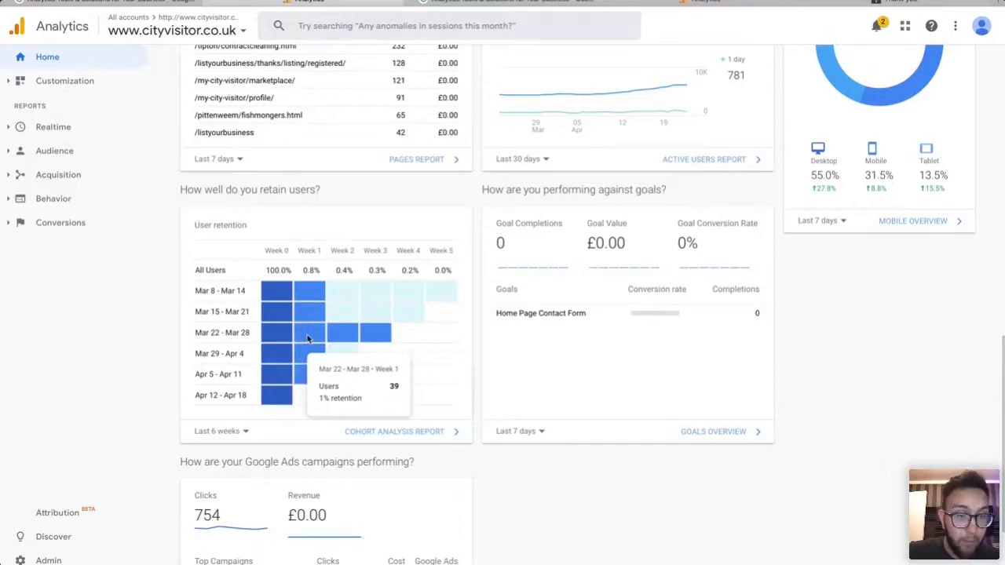
pyautogui.moveTo(374, 337)
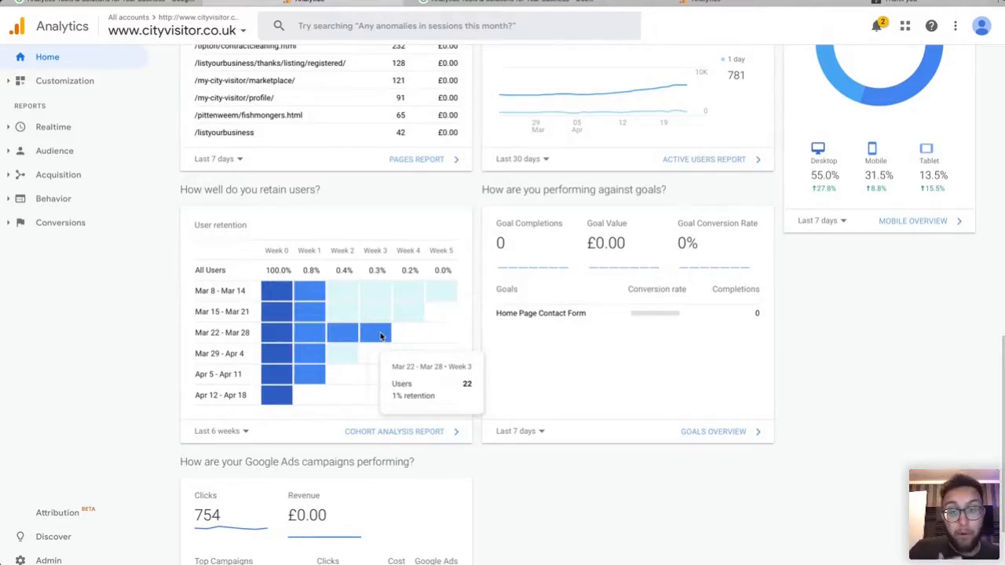
pyautogui.scroll(-2, 466, 260)
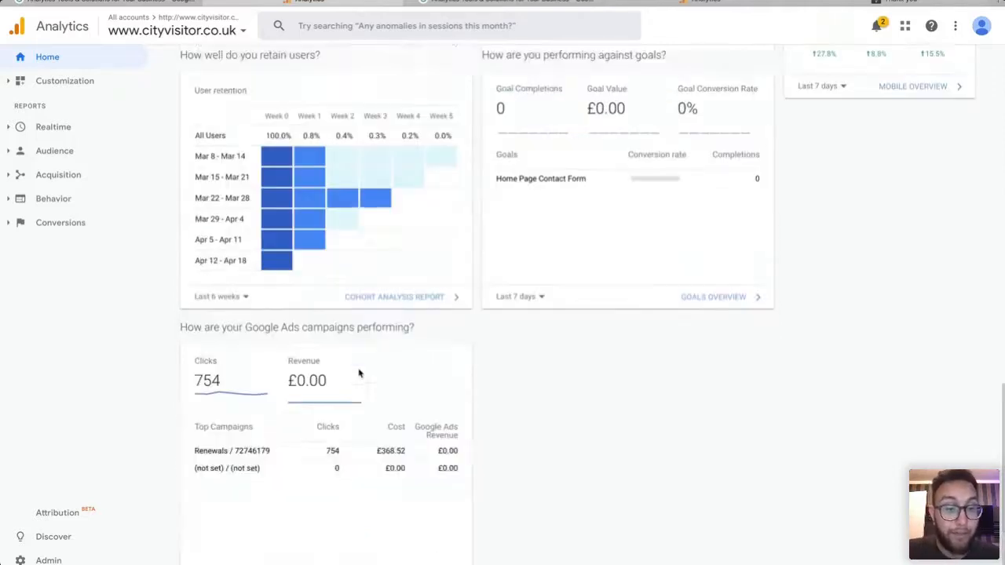
pyautogui.scroll(-1, 490, 410)
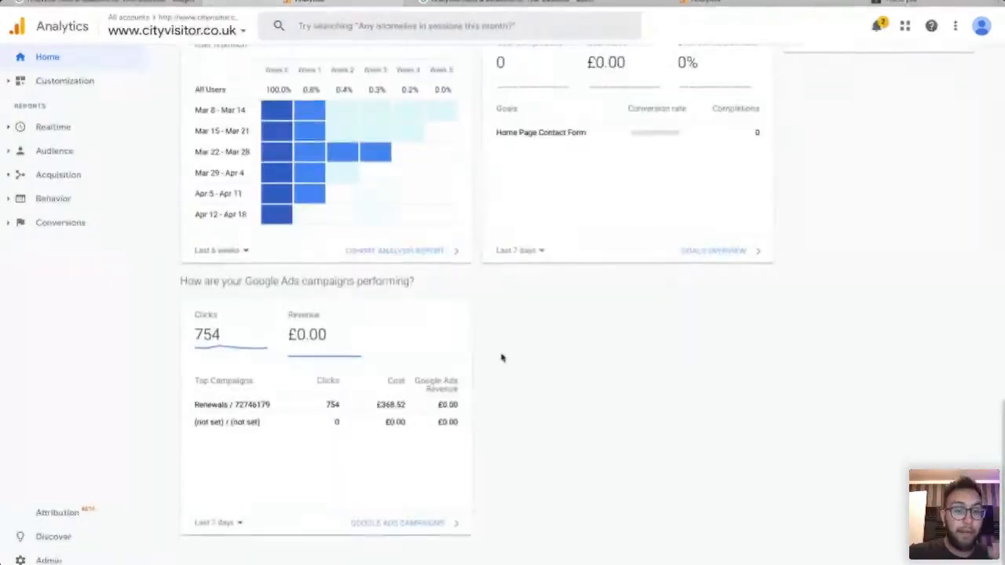
pyautogui.scroll(2, 502, 345)
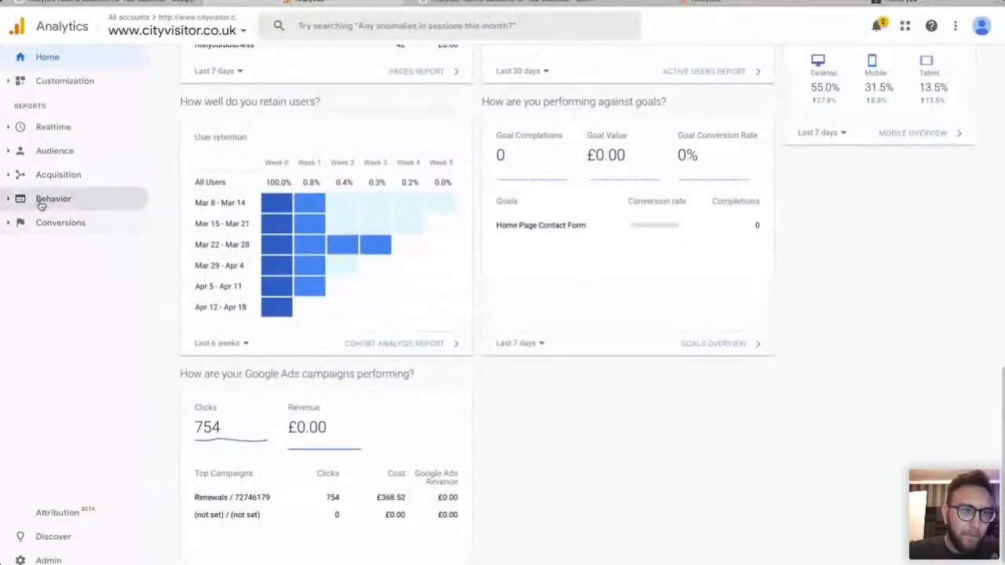
pyautogui.click(120, 200)
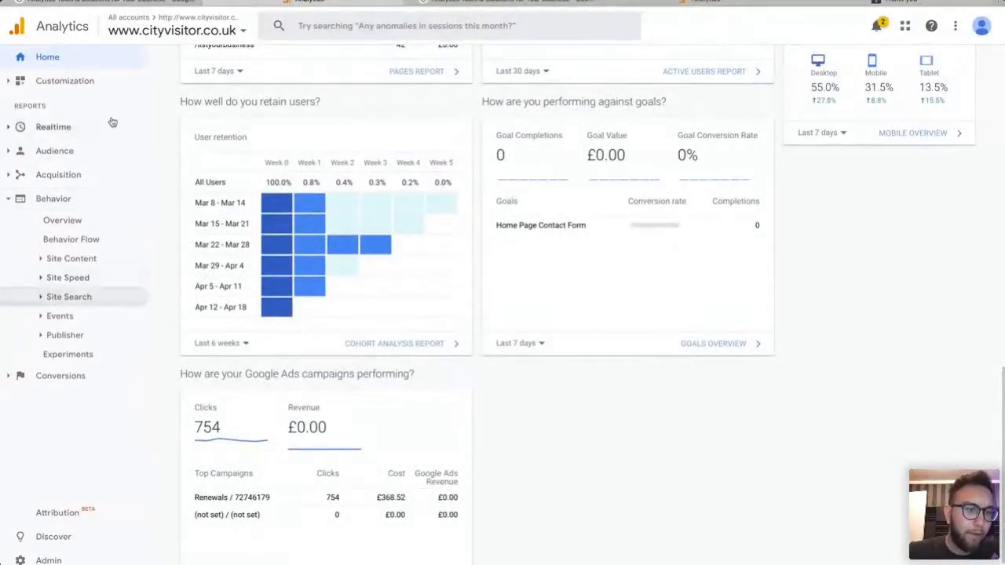
pyautogui.click(63, 296)
pyautogui.click(62, 297)
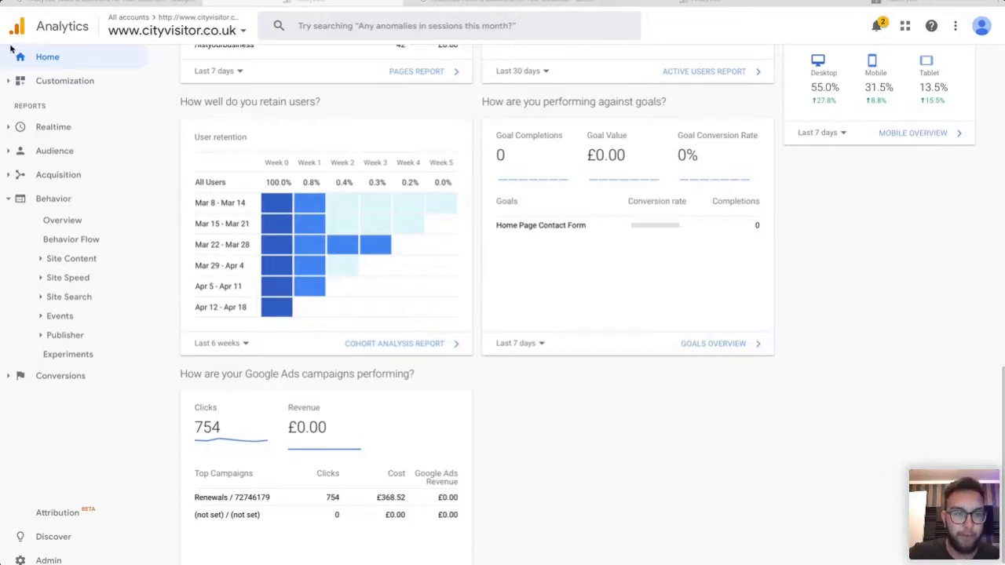
pyautogui.click(39, 153)
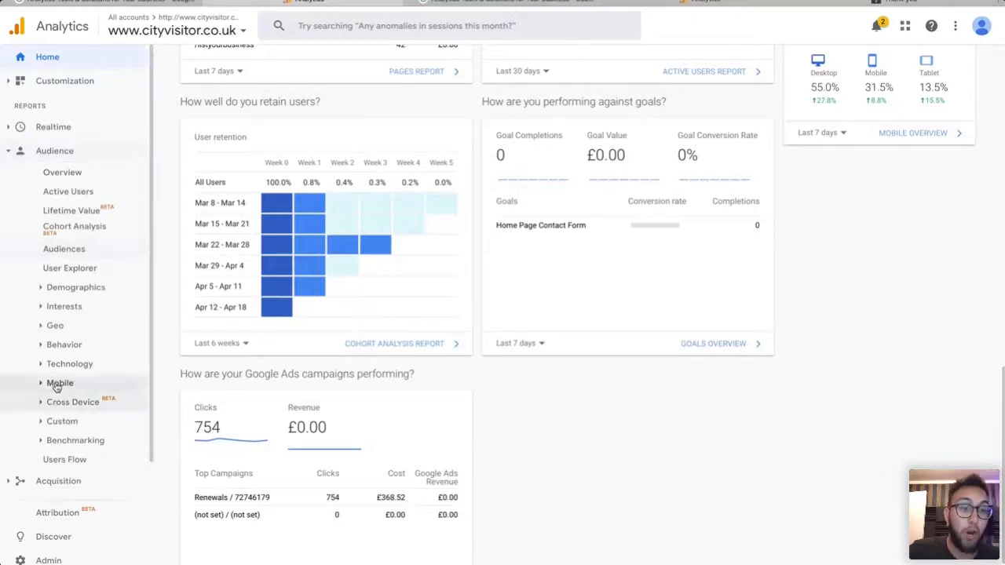
pyautogui.click(58, 384)
pyautogui.click(104, 402)
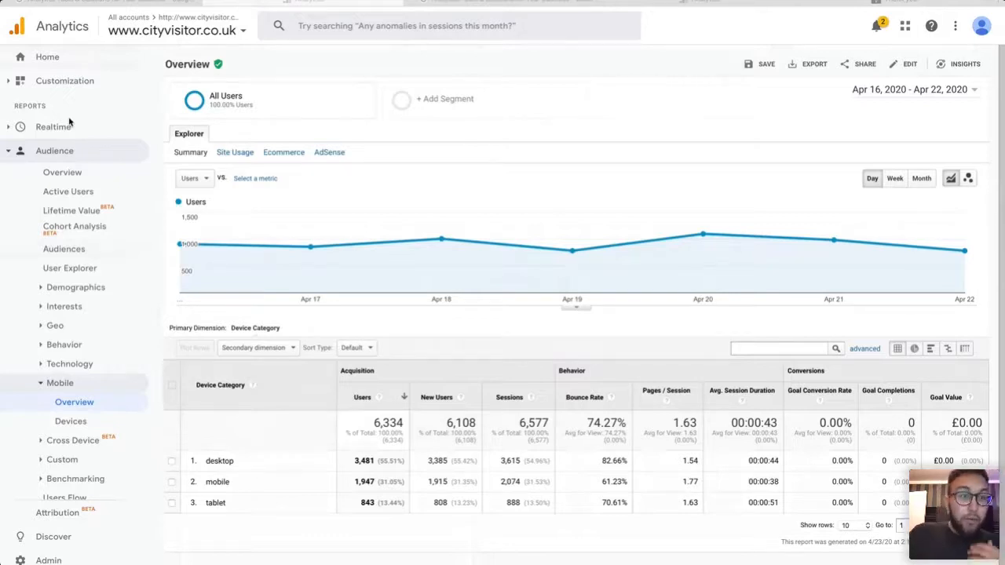
pyautogui.click(44, 57)
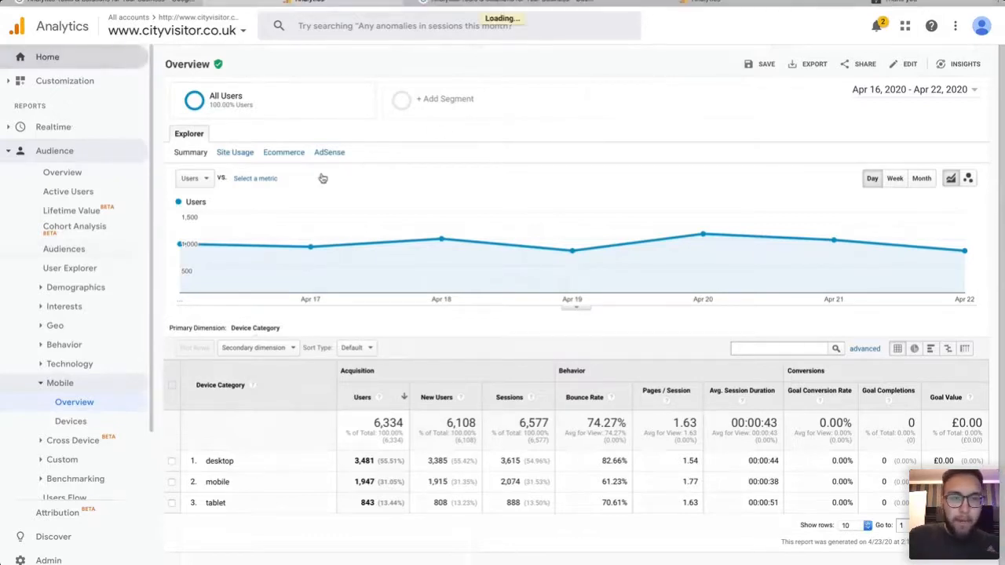
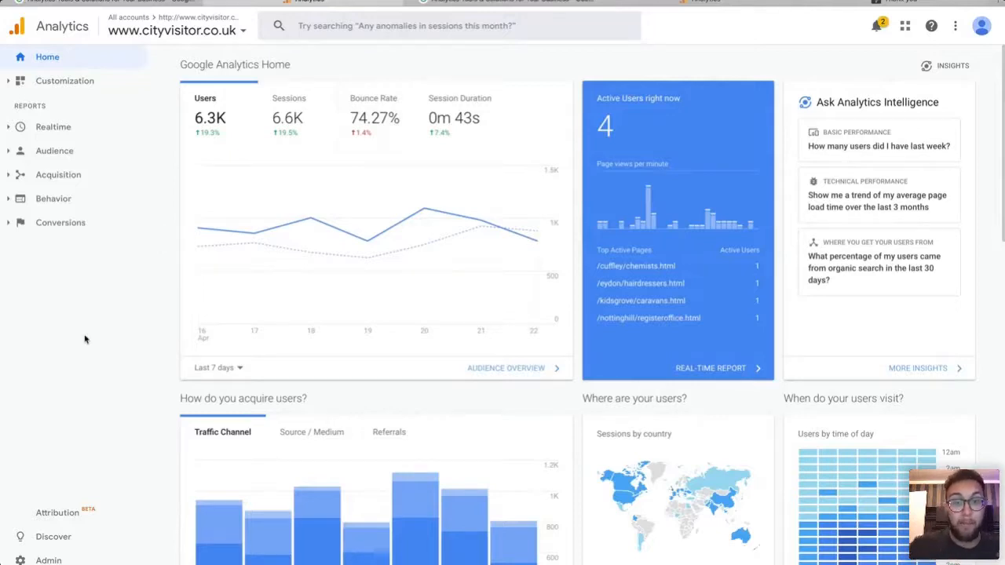
# Chart the home dashboard's Bounce Rate over the last 90 days, then expand the Acquisition reports.
pyautogui.click(386, 113)
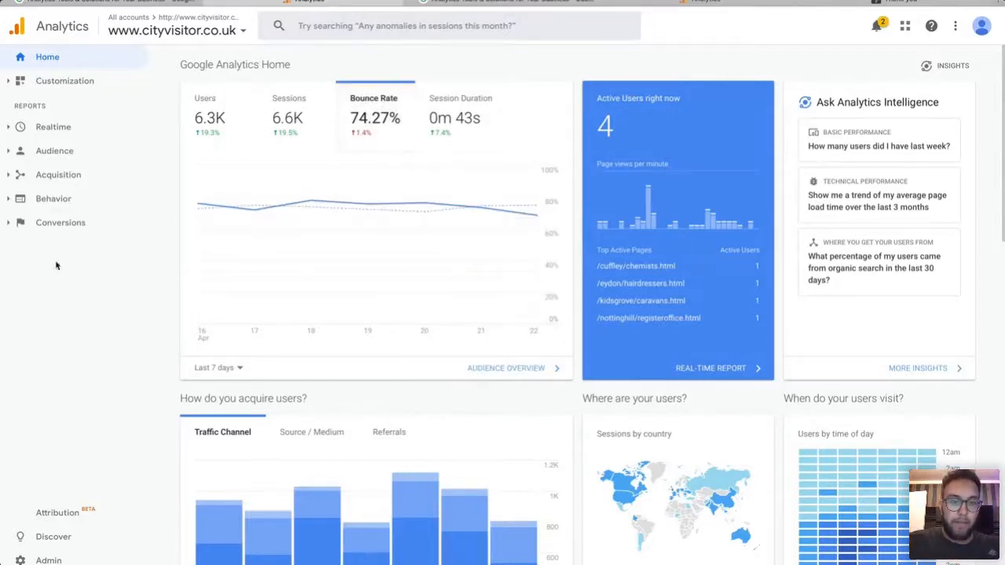
pyautogui.click(221, 368)
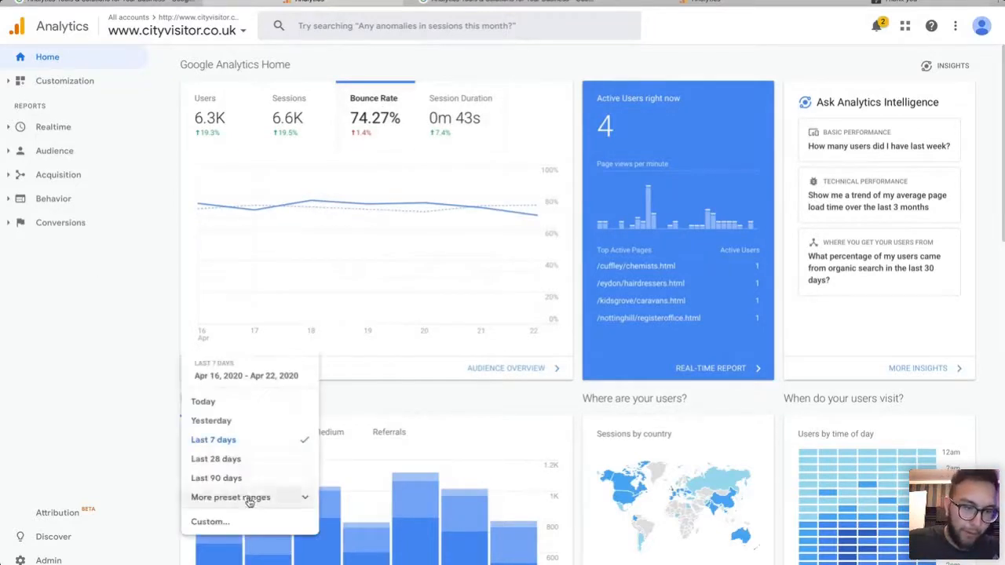
pyautogui.click(235, 478)
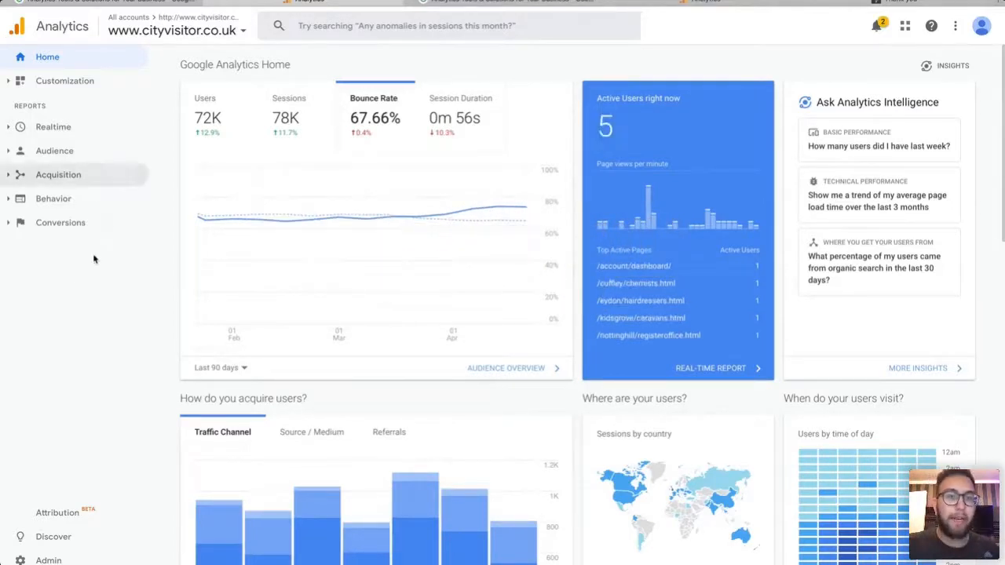
pyautogui.click(21, 177)
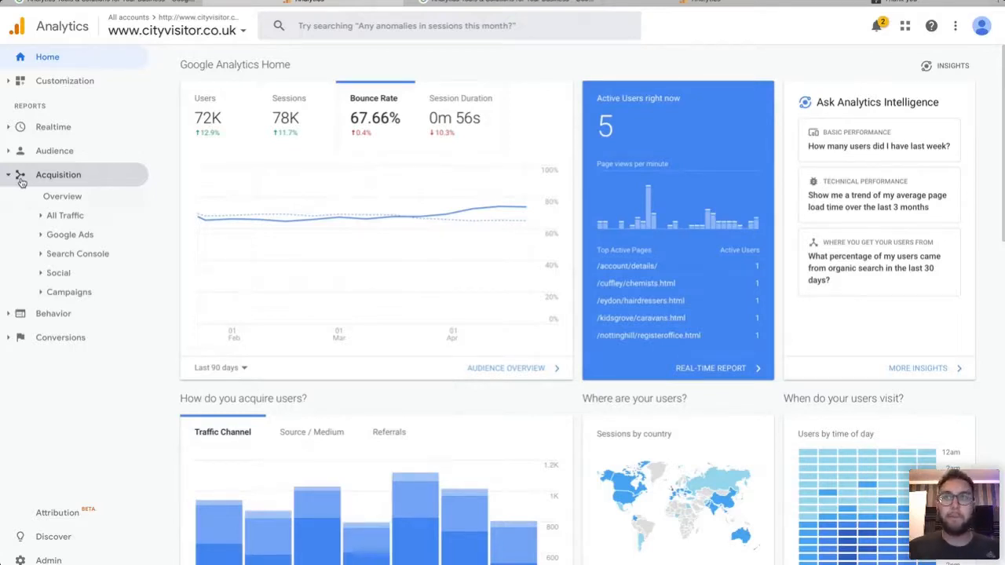
# Expand Behavior > Site Content to list All Pages, Content Drilldown, Landing Pages and Exit Pages.
pyautogui.click(47, 150)
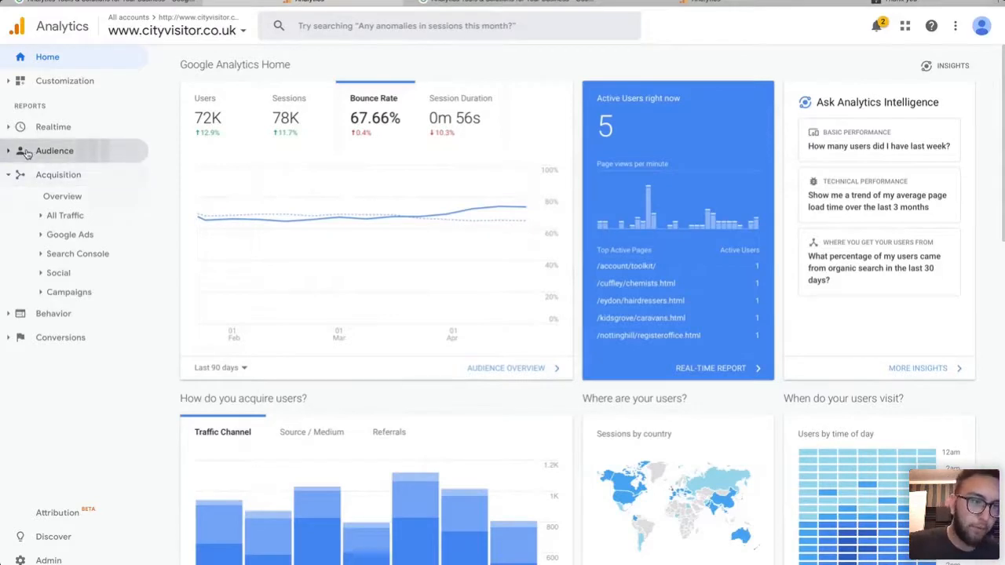
pyautogui.scroll(-1, 63, 345)
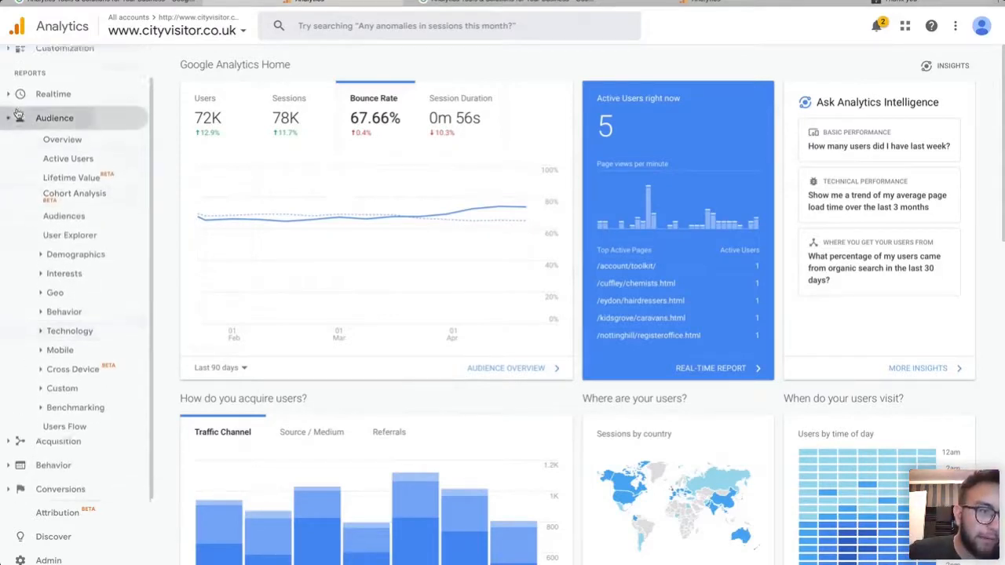
pyautogui.click(55, 110)
pyautogui.click(48, 198)
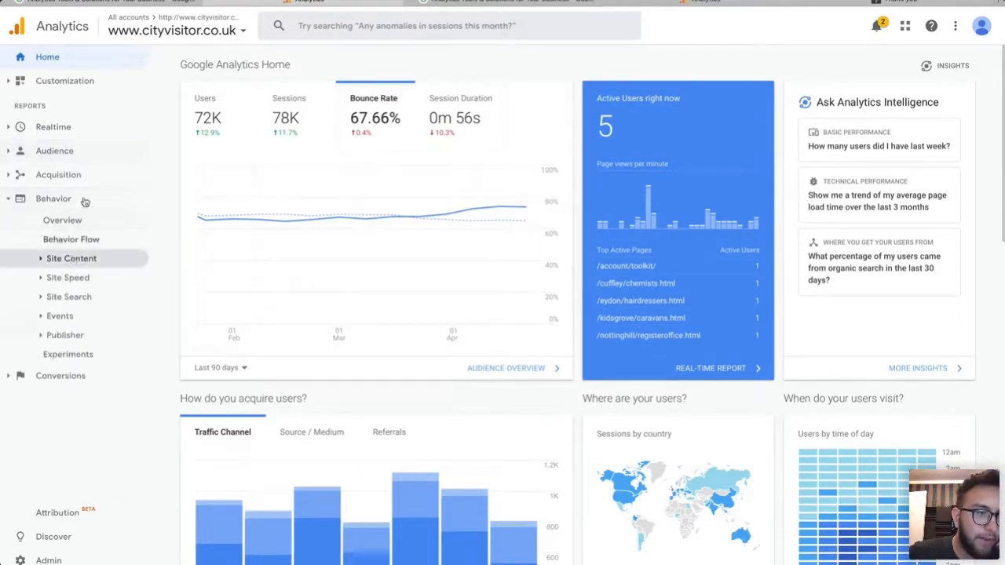
pyautogui.click(54, 316)
pyautogui.click(69, 278)
pyautogui.click(82, 259)
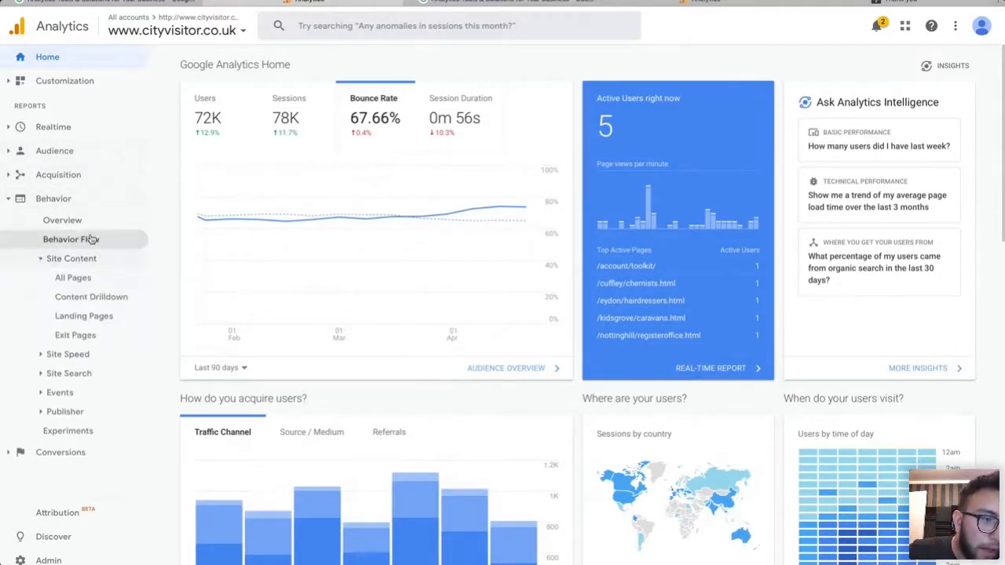
pyautogui.click(73, 278)
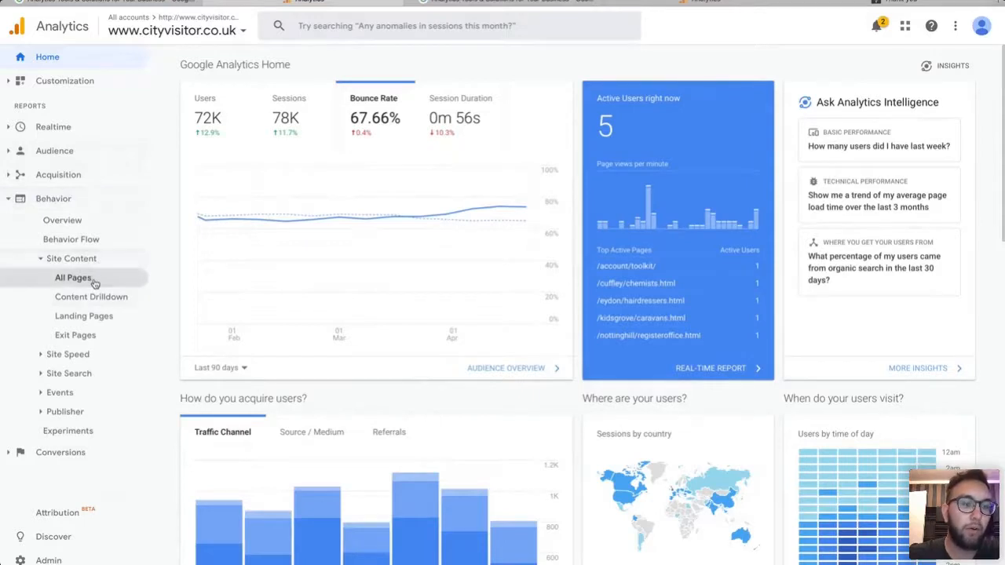
# Load All Pages and drill into /glasgow/funeraldirectors.html, showing 1,334 pageviews for Apr 16–22, 2020.
pyautogui.click(90, 280)
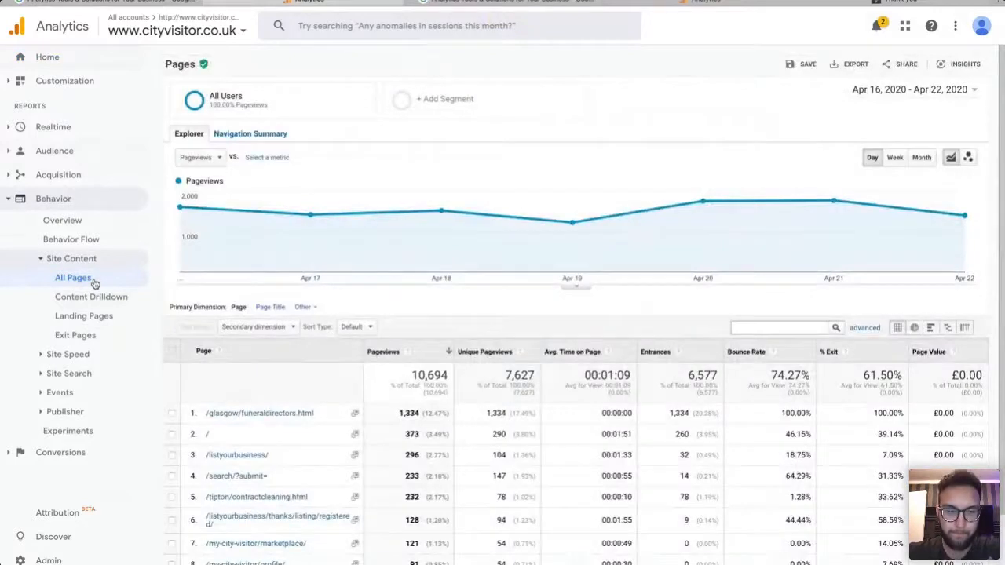
pyautogui.scroll(-2, 552, 409)
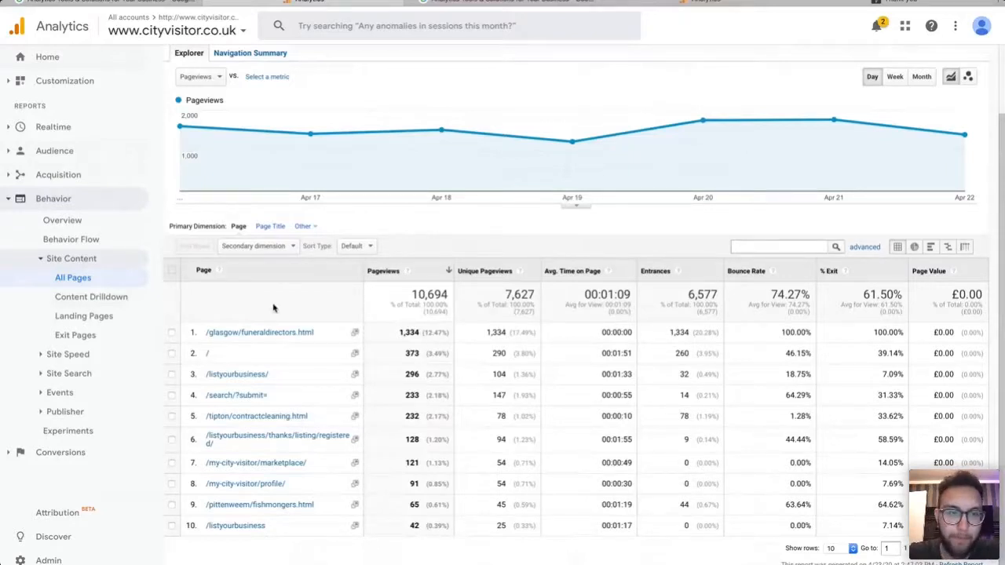
pyautogui.click(263, 333)
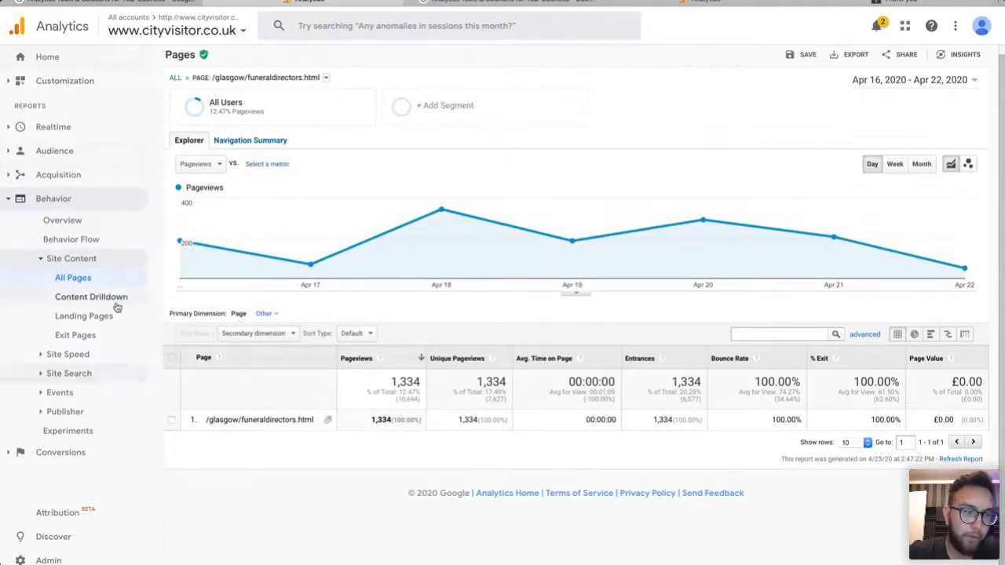
# Open Audience > Mobile > Overview: desktop 3,481, mobile 1,947, tablet 843 users.
pyautogui.click(68, 373)
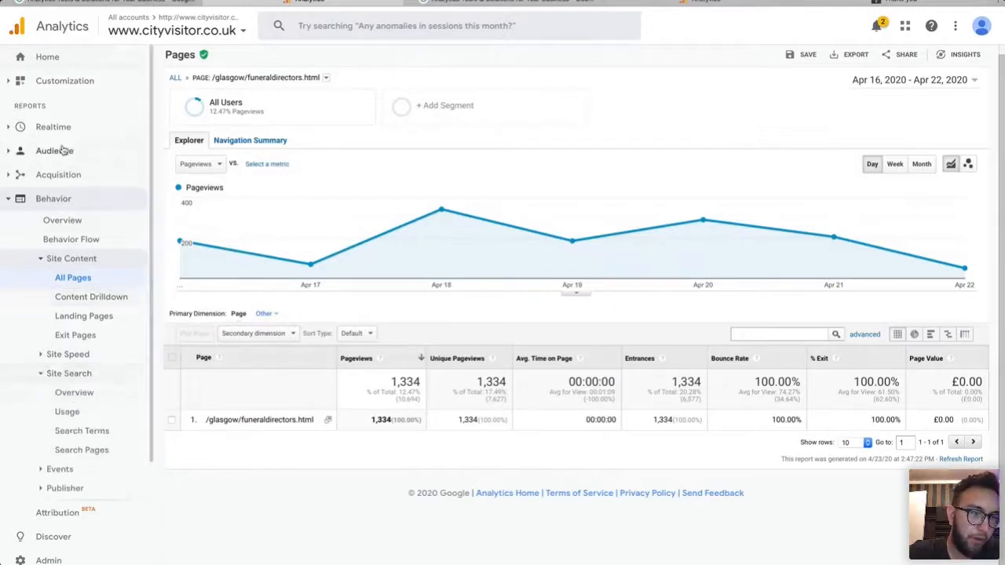
pyautogui.click(45, 177)
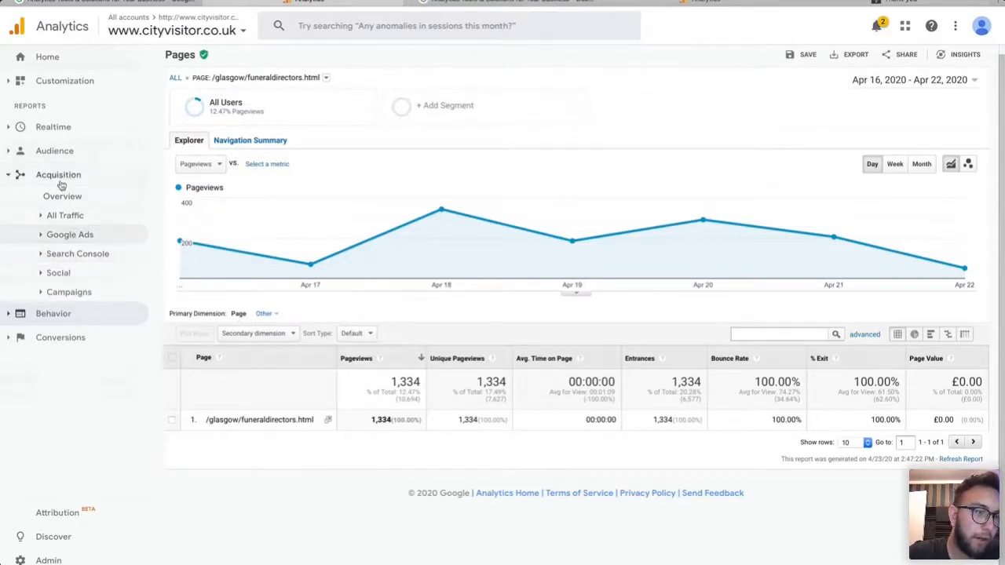
pyautogui.click(40, 150)
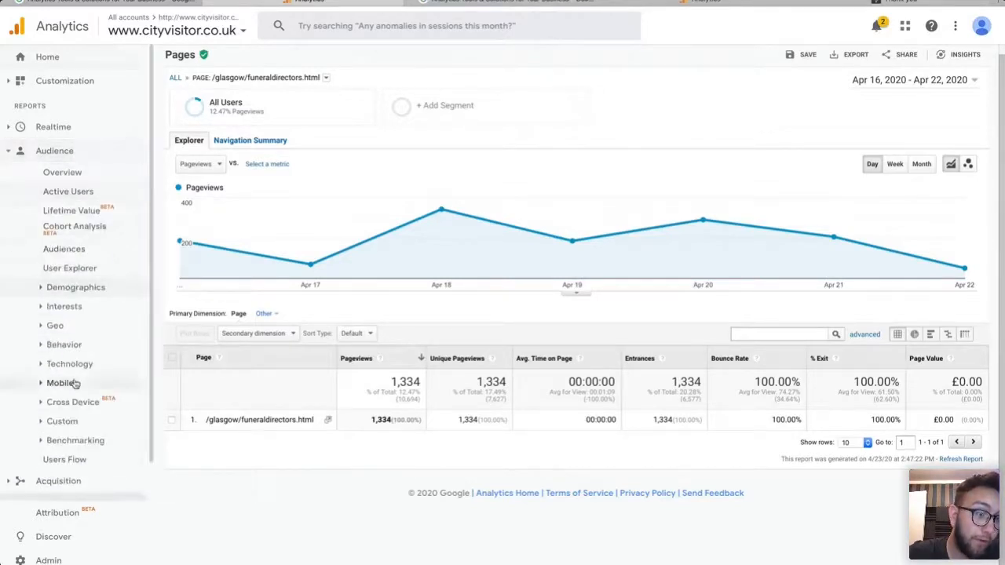
pyautogui.scroll(-1, 61, 375)
pyautogui.click(59, 371)
pyautogui.click(74, 390)
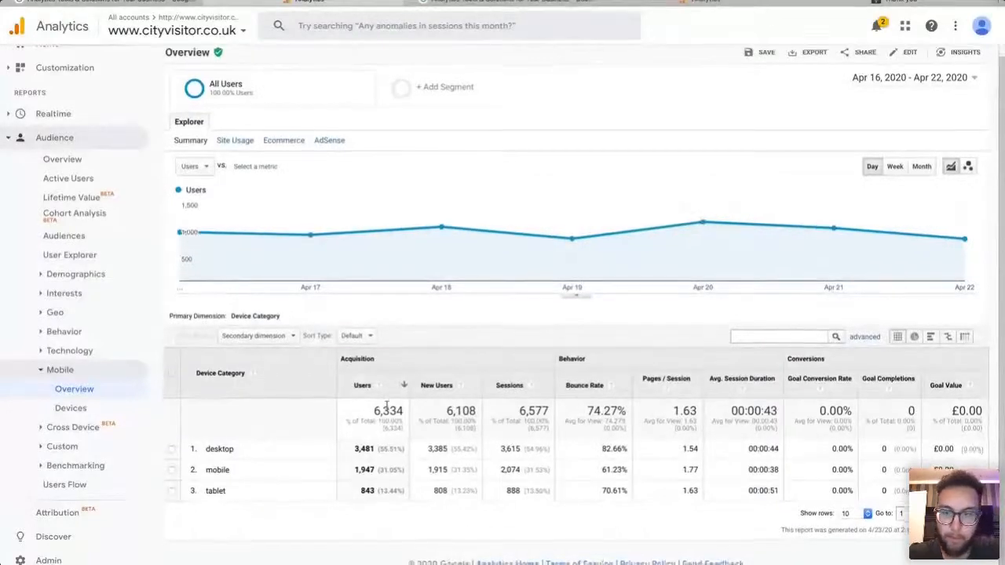
pyautogui.scroll(-2, 110, 392)
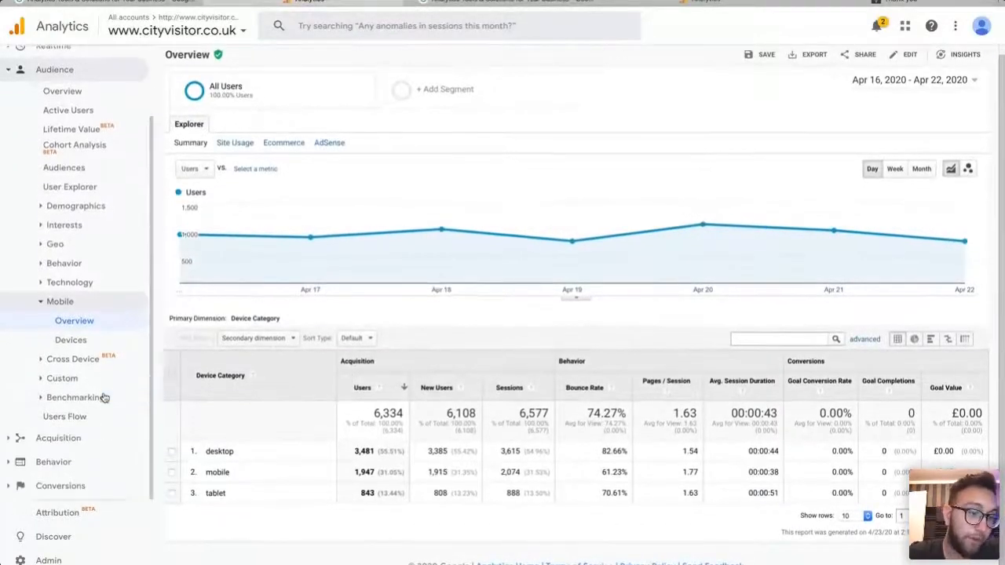
pyautogui.scroll(2, 89, 241)
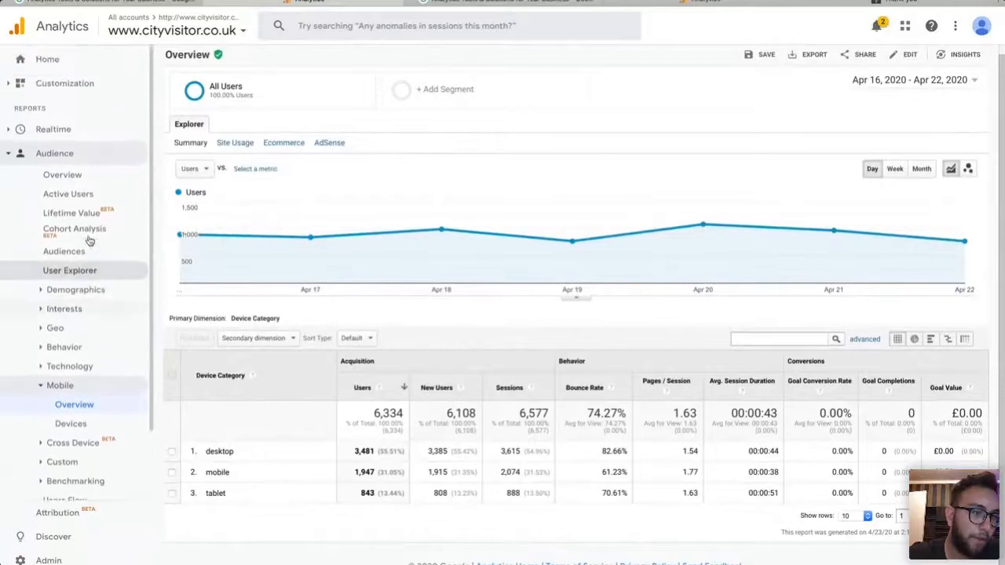
# Break the home dashboard's user acquisition down by Source / Medium and open the full acquisition report.
pyautogui.click(47, 55)
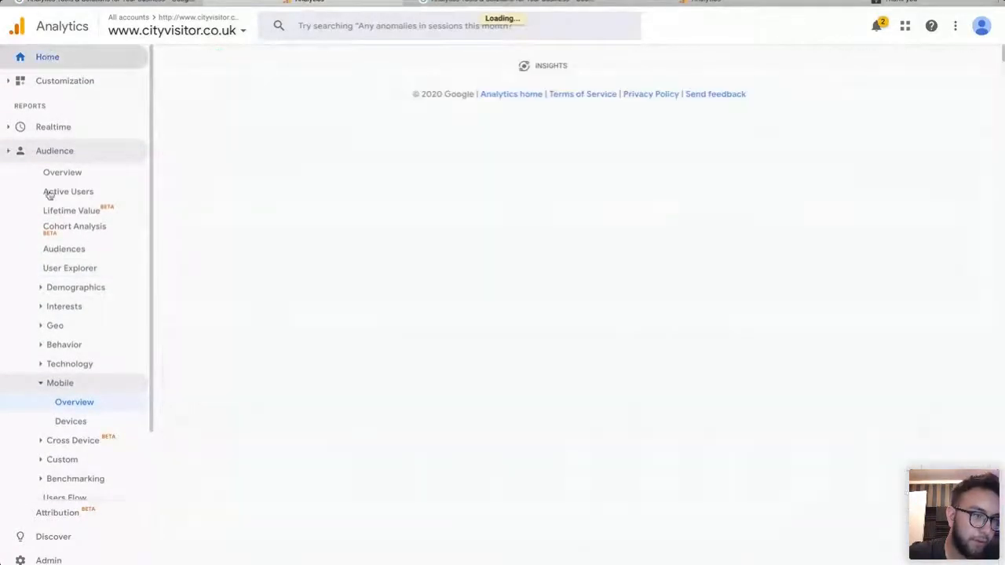
pyautogui.scroll(-5, 309, 386)
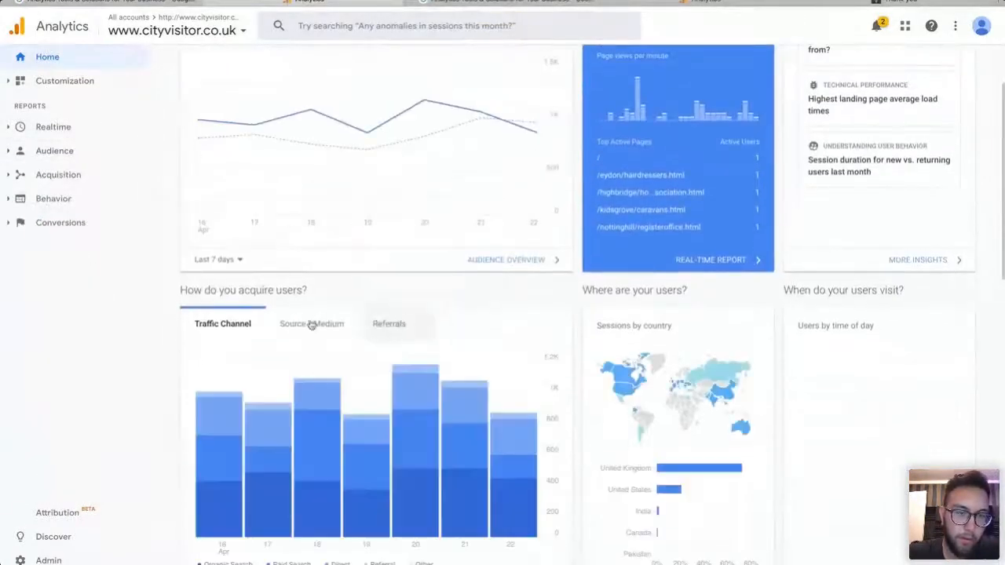
pyautogui.click(321, 225)
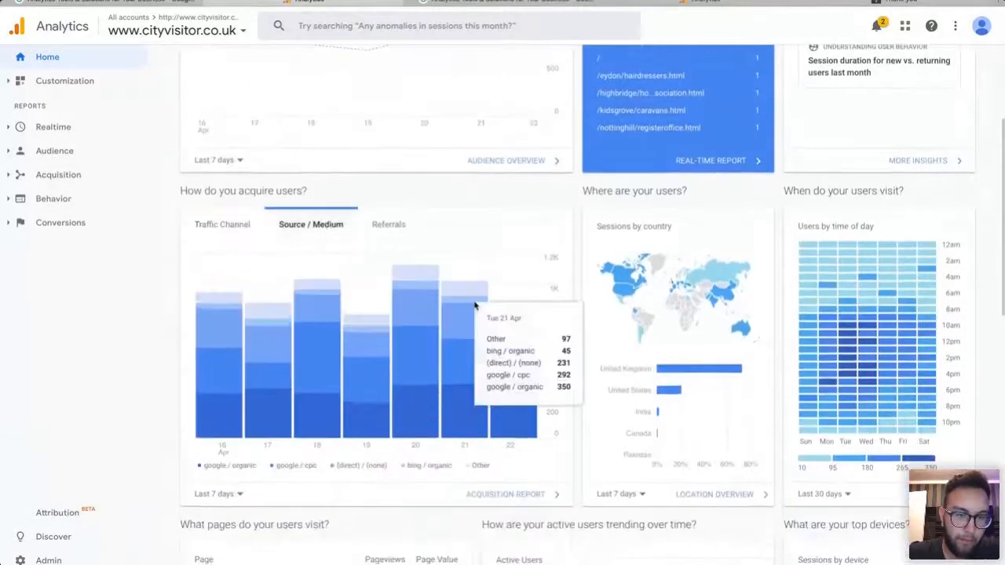
pyautogui.click(511, 495)
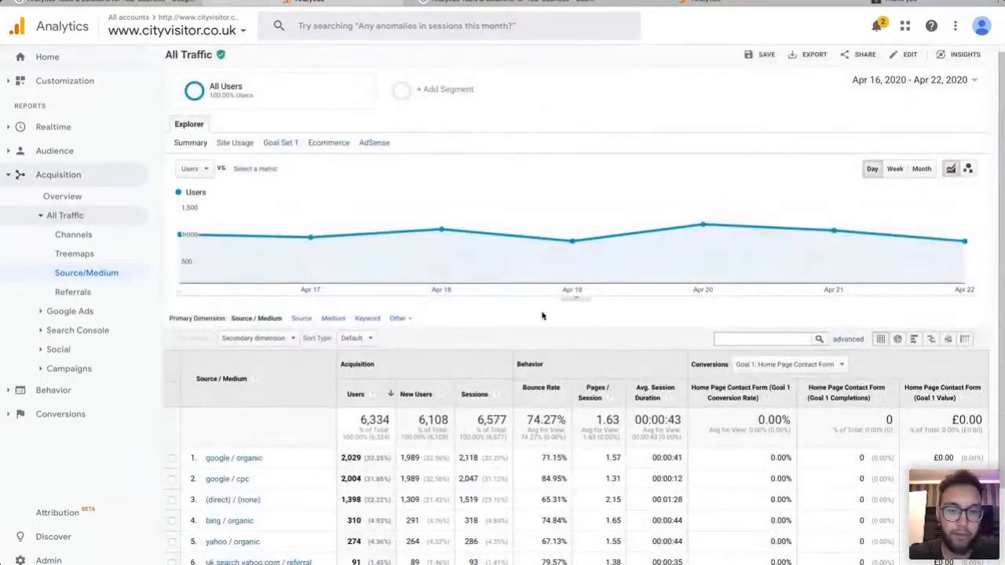
pyautogui.scroll(-3, 543, 314)
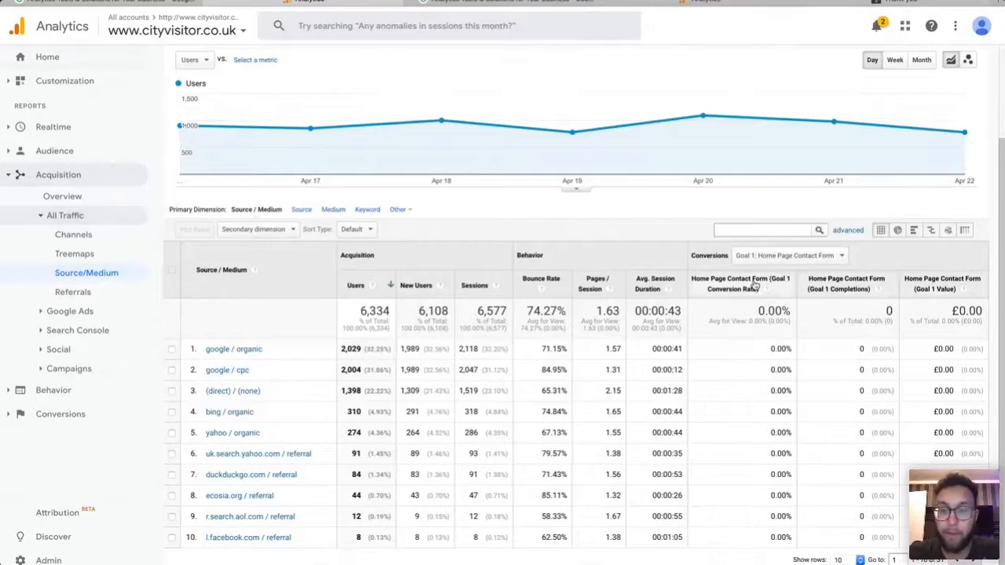
pyautogui.click(789, 255)
pyautogui.click(785, 255)
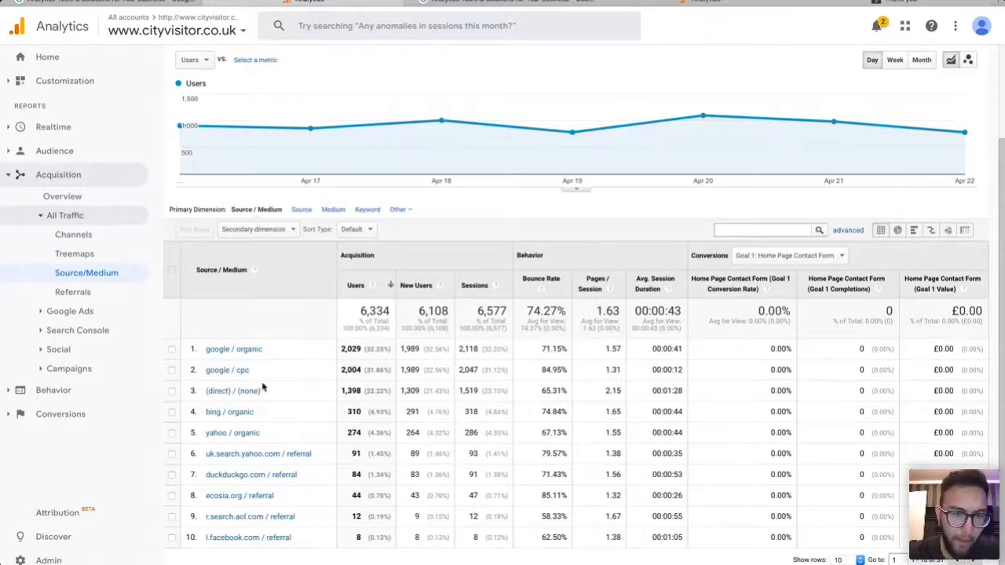
pyautogui.scroll(-1, 263, 386)
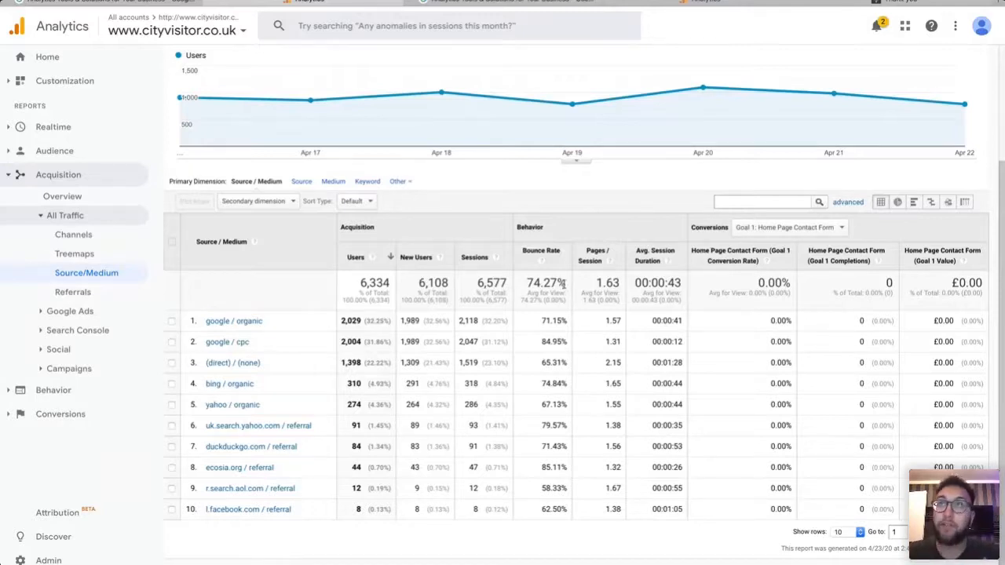
pyautogui.scroll(2, 664, 407)
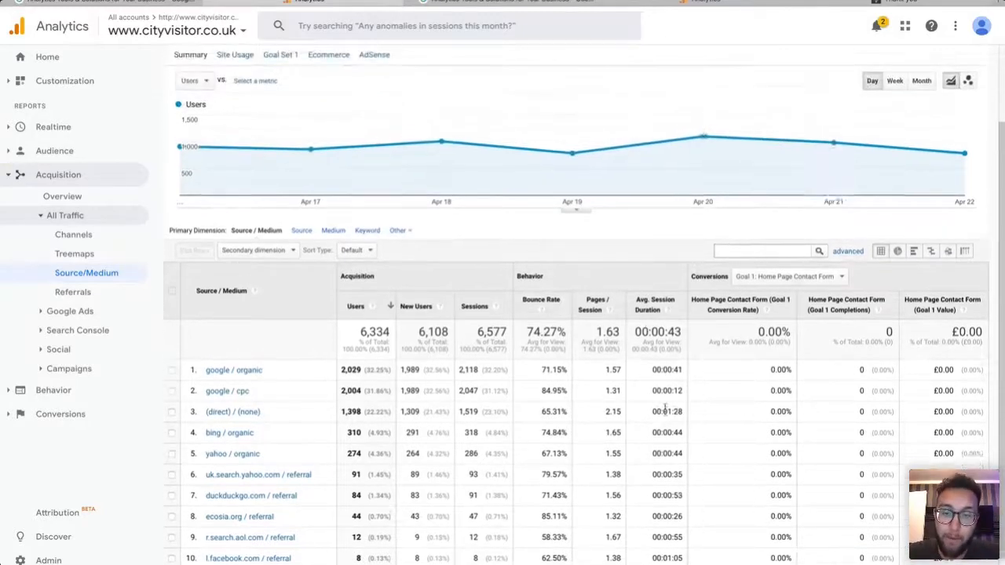
pyautogui.scroll(-2, 665, 407)
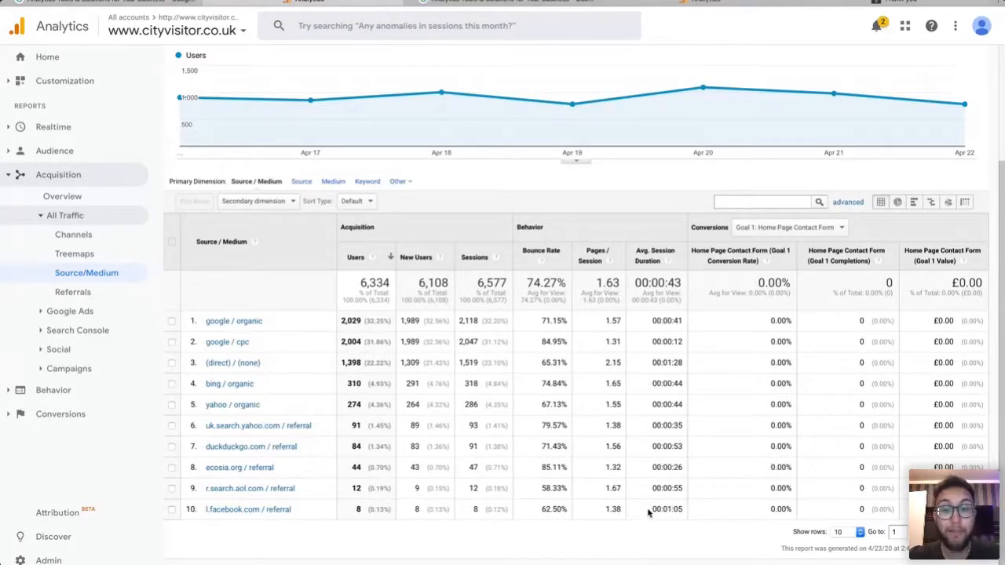
pyautogui.moveTo(653, 510); pyautogui.dragTo(679, 509)
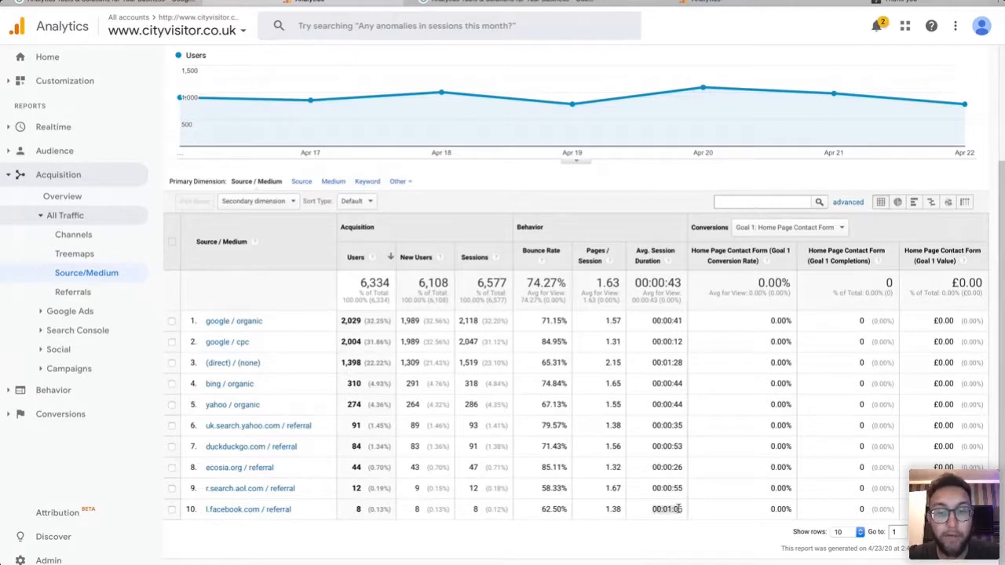
pyautogui.click(681, 510)
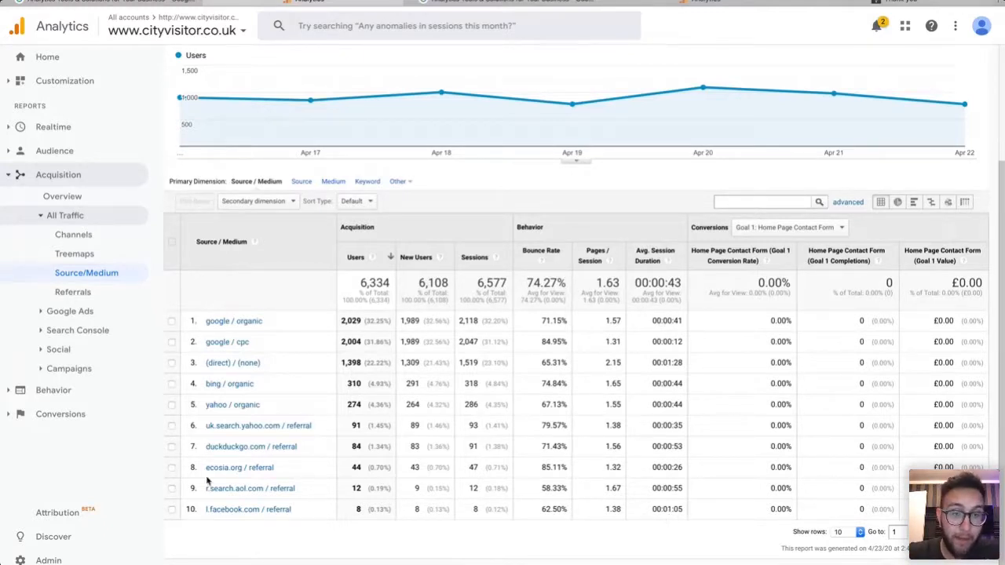
# From the Social Overview, drill into Facebook referrals for the stokeontrent cafes page.
pyautogui.click(49, 350)
pyautogui.click(79, 367)
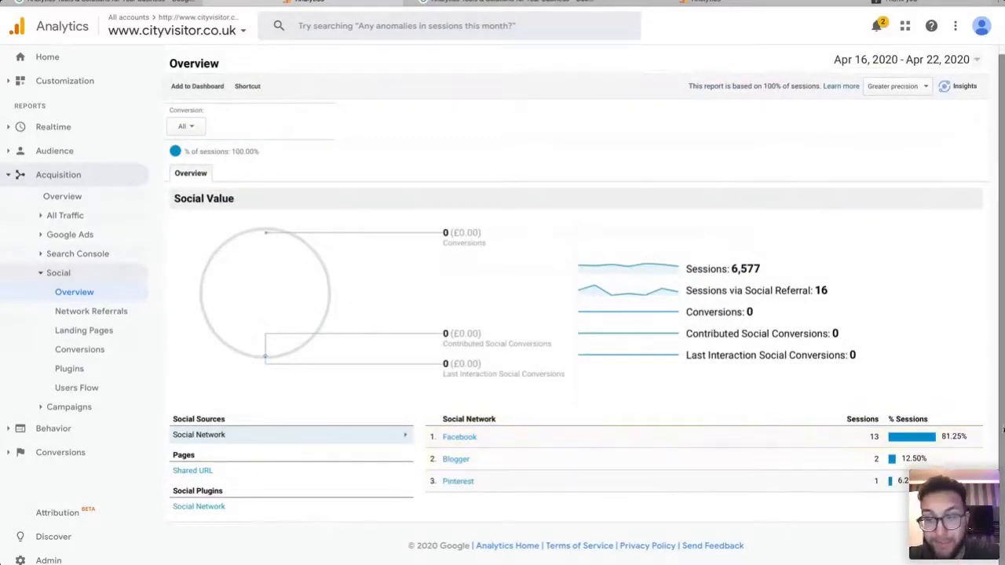
pyautogui.click(459, 438)
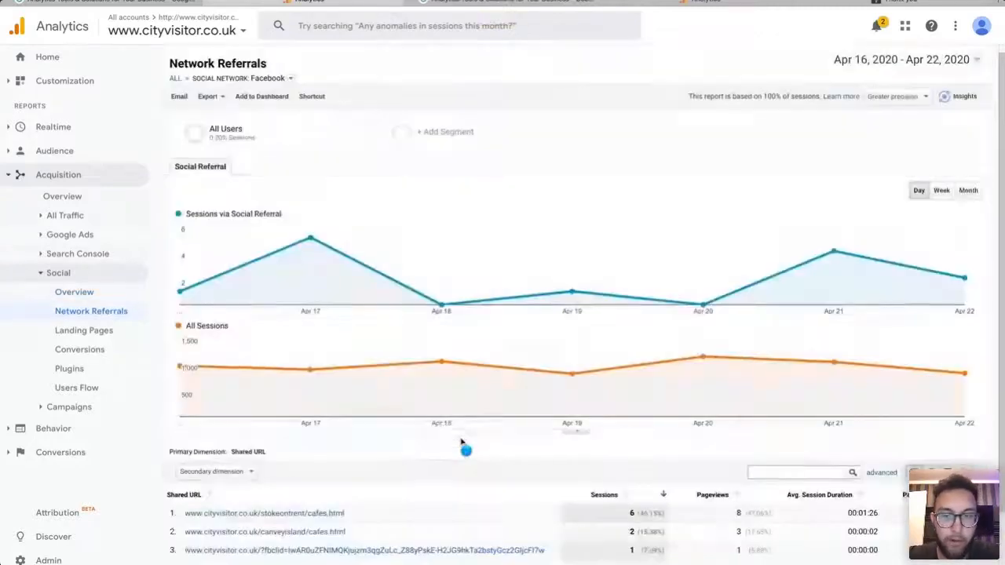
pyautogui.scroll(-3, 523, 480)
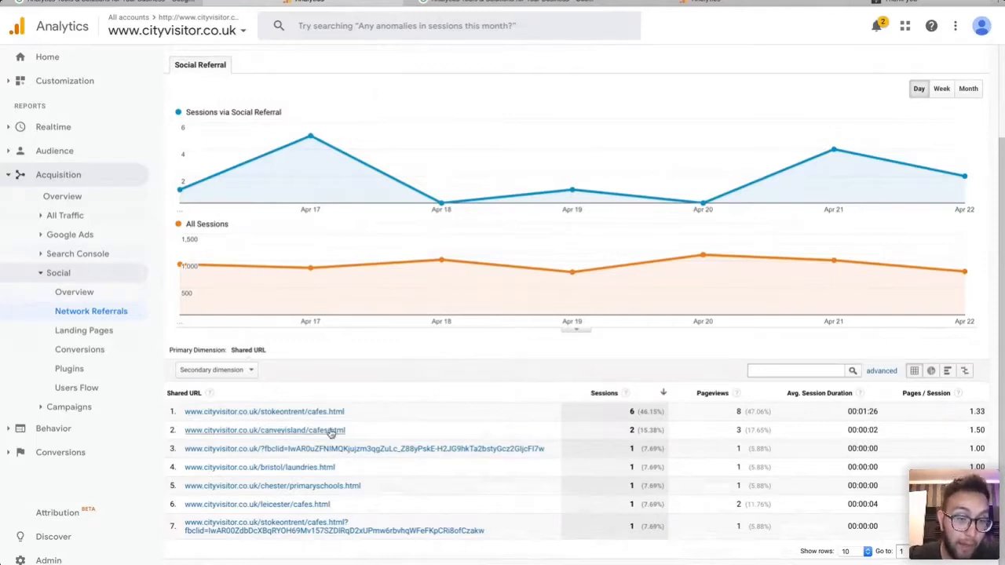
pyautogui.click(310, 413)
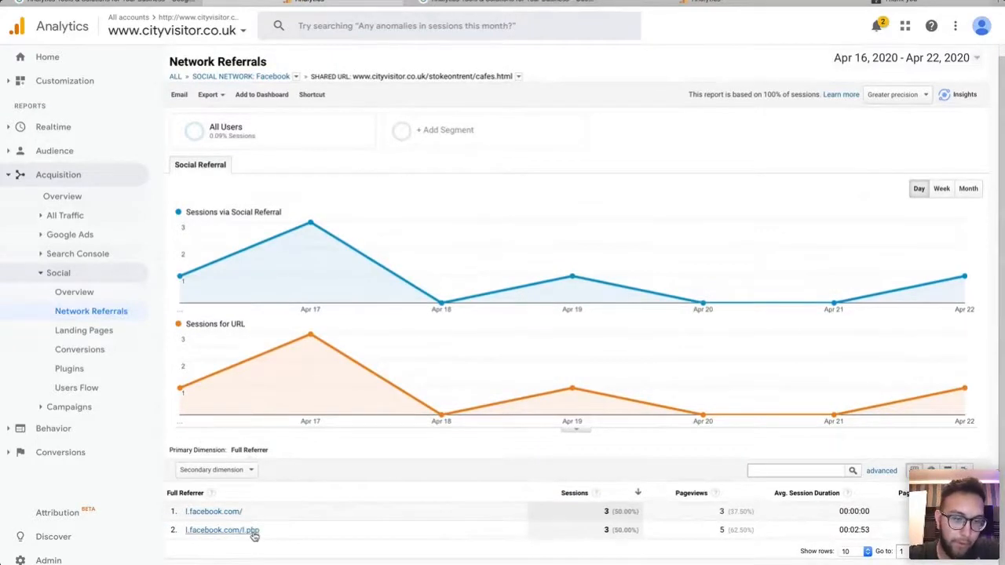
# Open the Social Landing Pages report, led by stokeontrent/cafes.html with 6 sessions.
pyautogui.scroll(1, 285, 491)
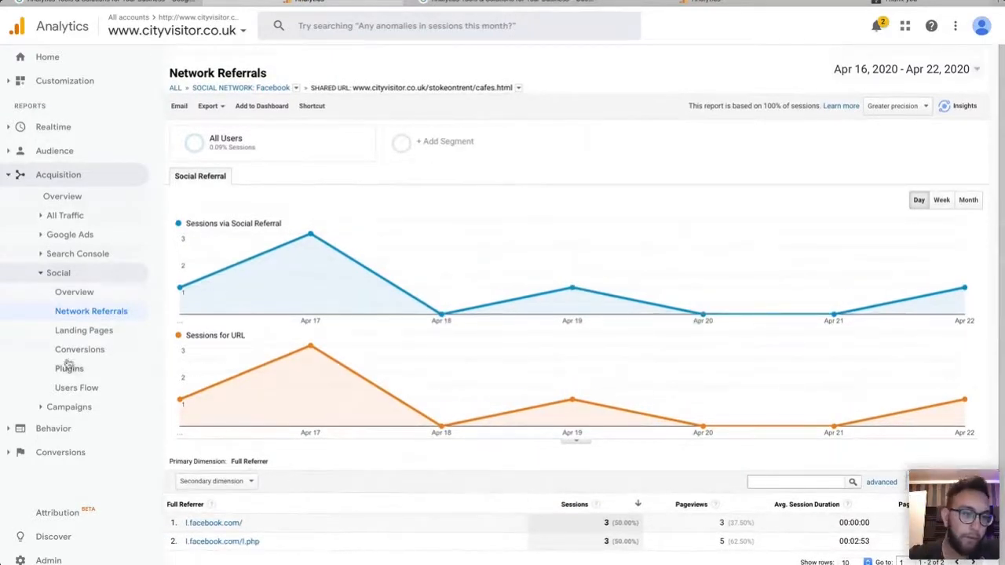
pyautogui.click(92, 330)
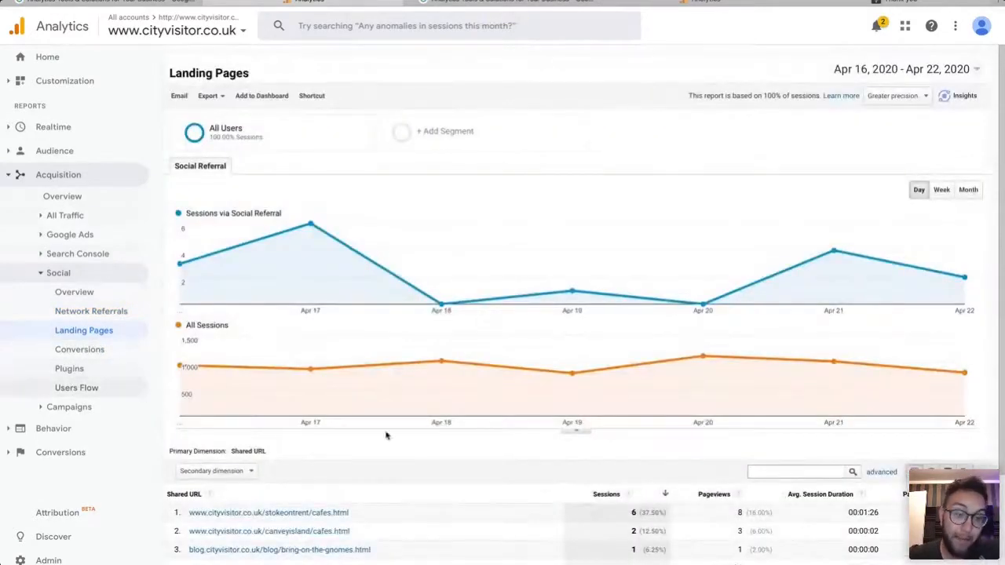
pyautogui.scroll(-4, 386, 436)
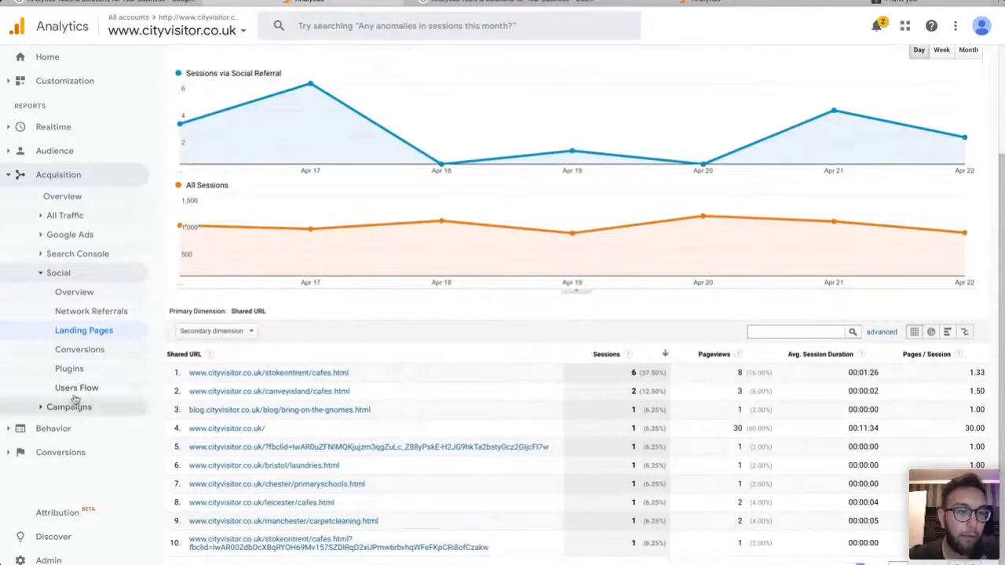
# Open the Social Users Flow and read its Facebook 13, Blogger 2 and Pinterest 1 session nodes.
pyautogui.click(76, 388)
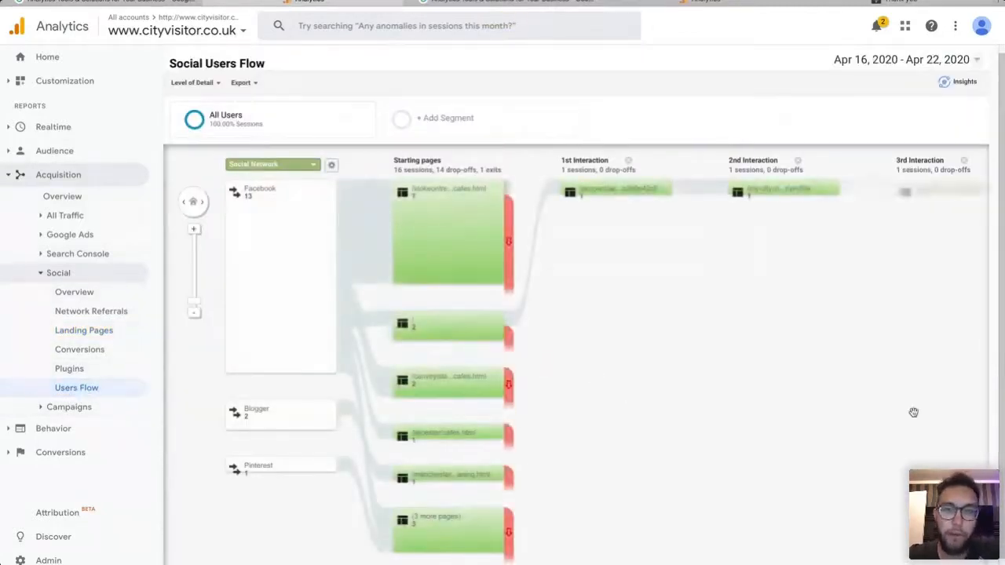
pyautogui.scroll(-1, 913, 413)
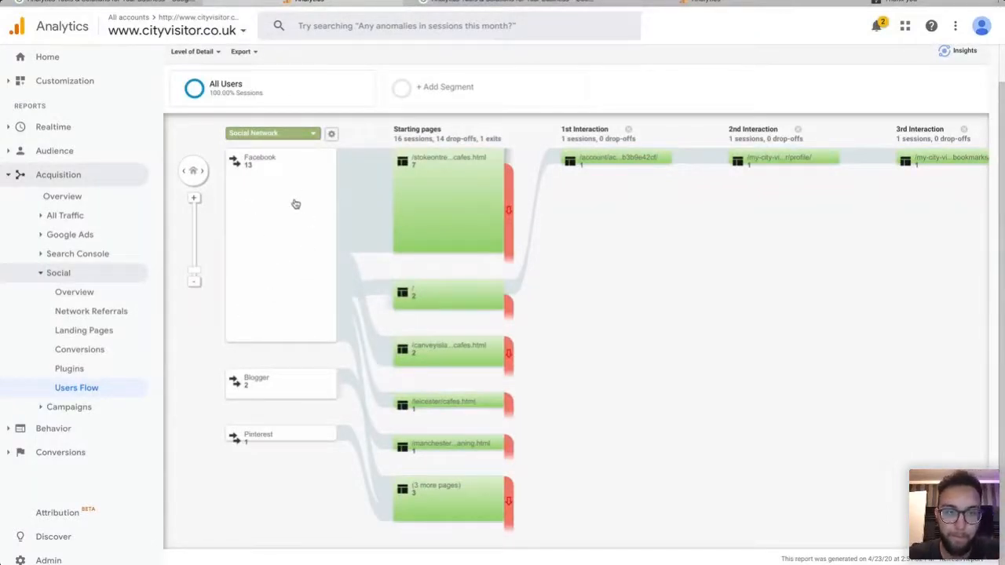
pyautogui.moveTo(493, 211)
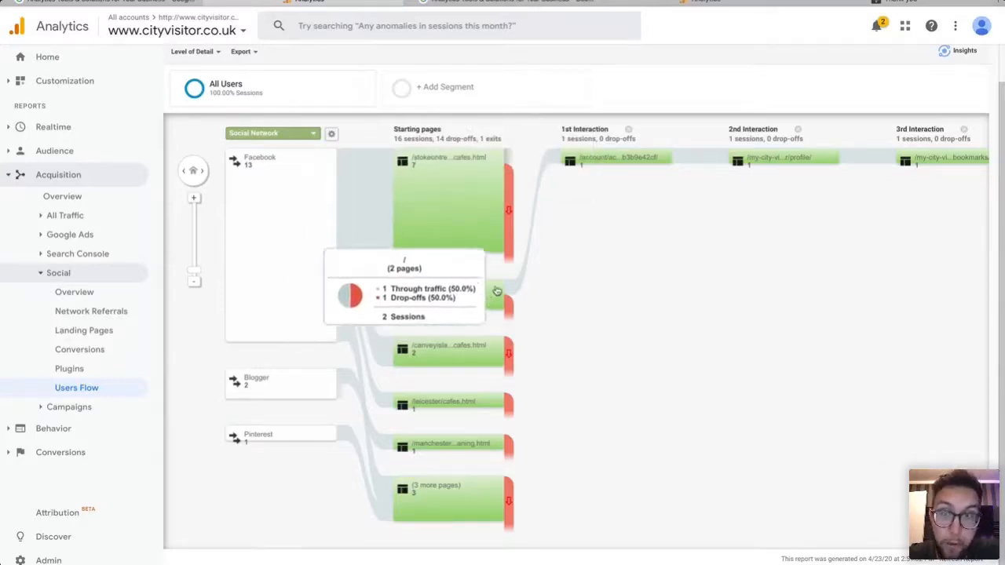
pyautogui.moveTo(624, 162)
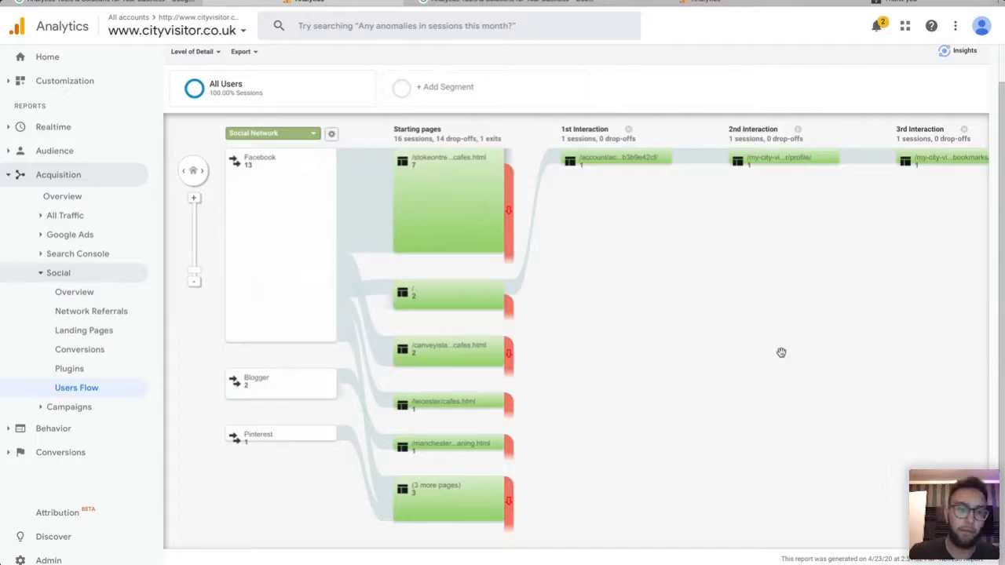
pyautogui.click(42, 275)
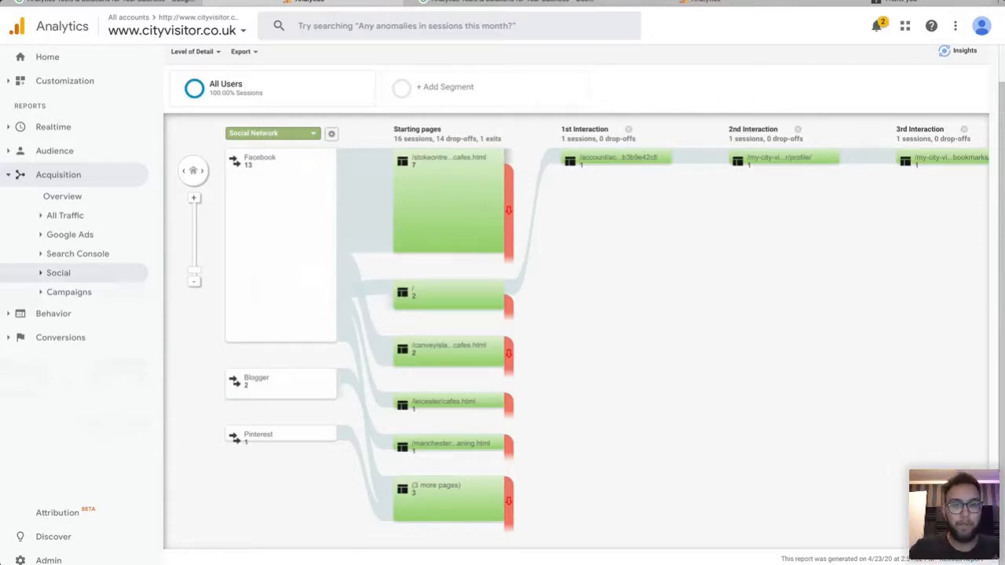
pyautogui.click(69, 196)
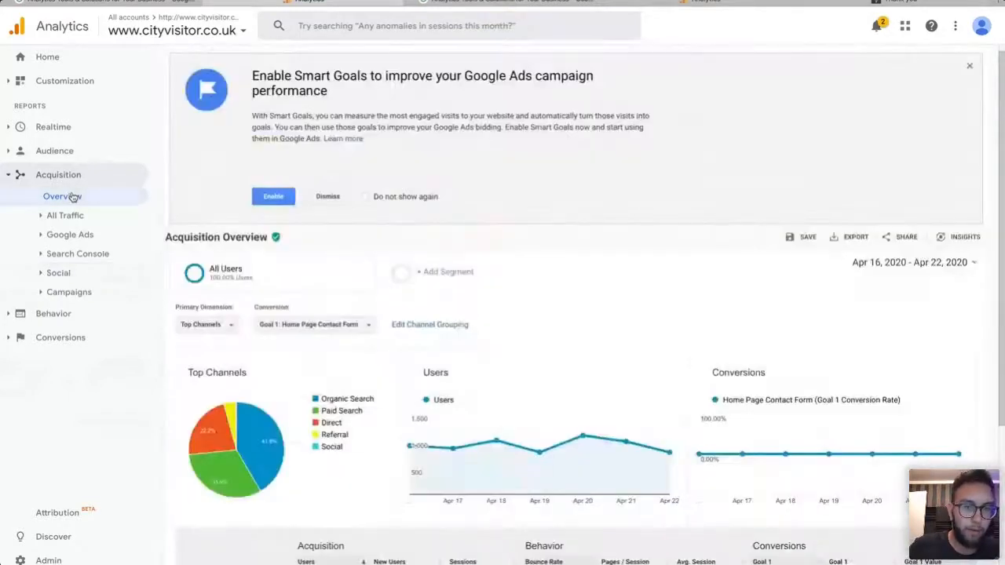
pyautogui.scroll(-3, 630, 274)
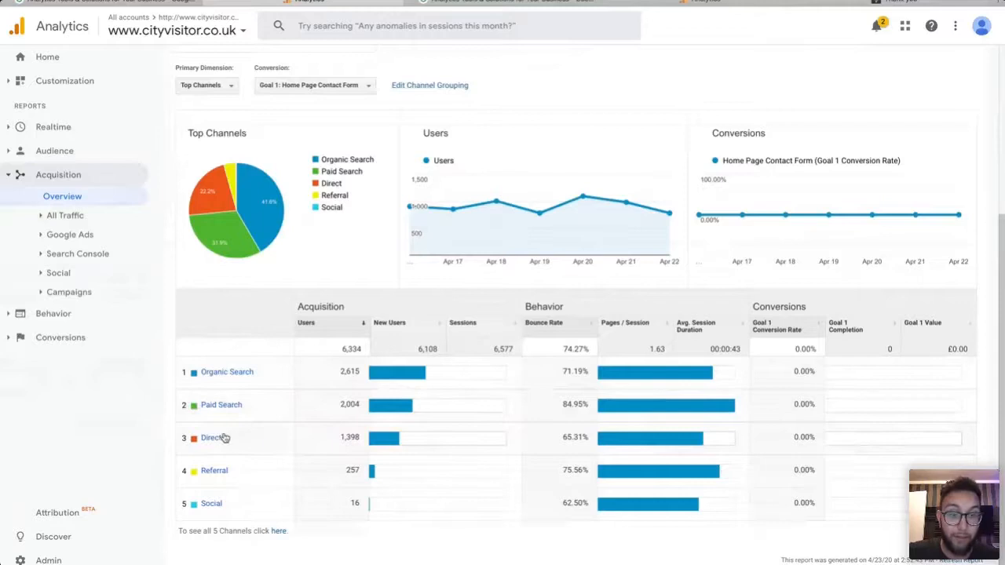
pyautogui.scroll(1, 381, 464)
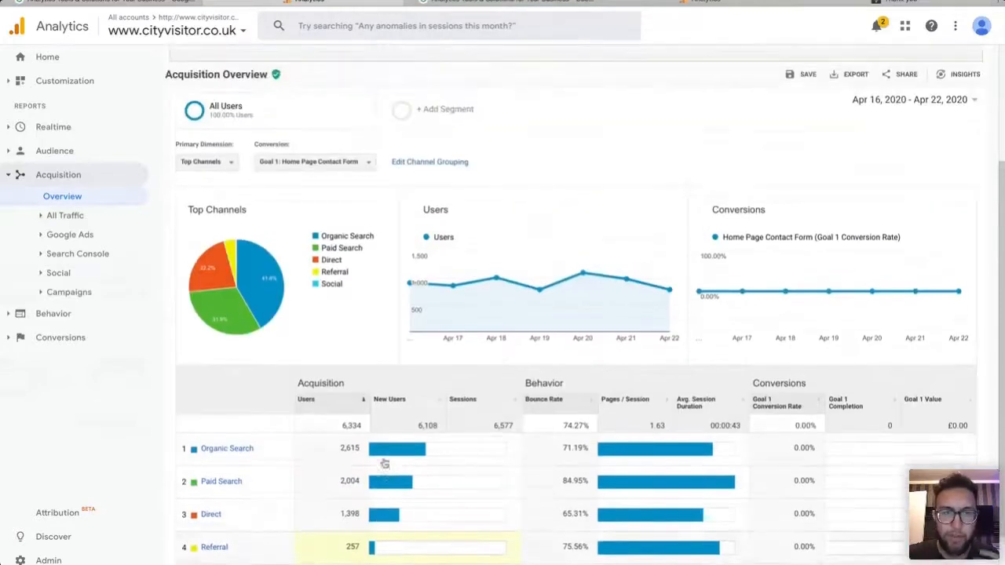
pyautogui.scroll(-1, 375, 314)
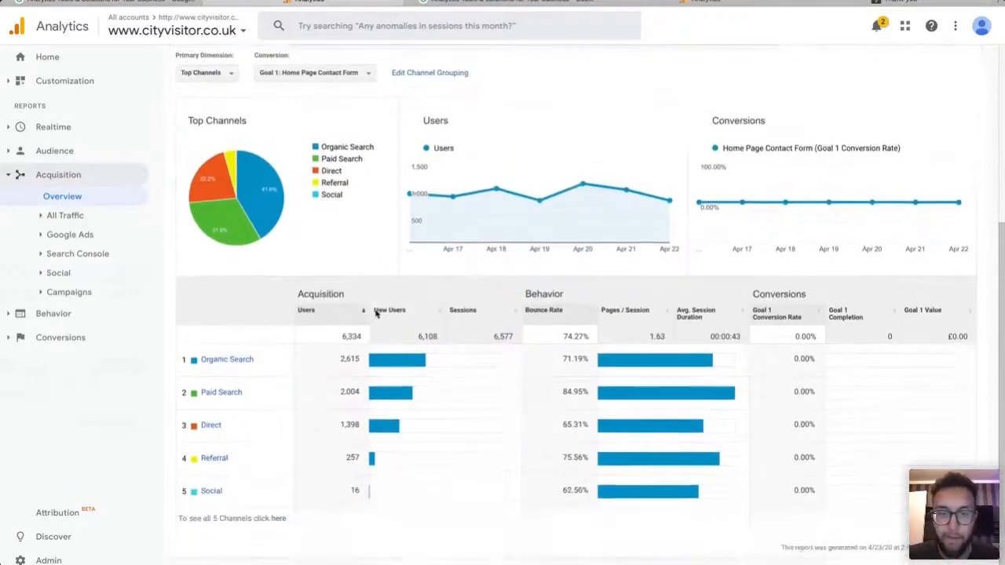
# Open Conversions > Goals > Funnel Visualization for Home Page Contact Form, showing 0 completions.
pyautogui.click(39, 150)
pyautogui.click(41, 151)
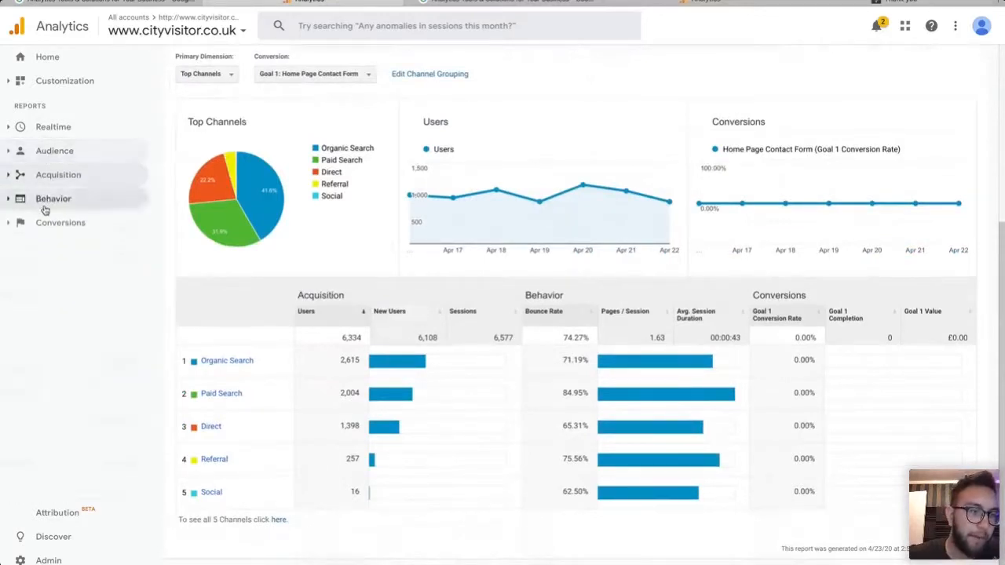
pyautogui.click(49, 223)
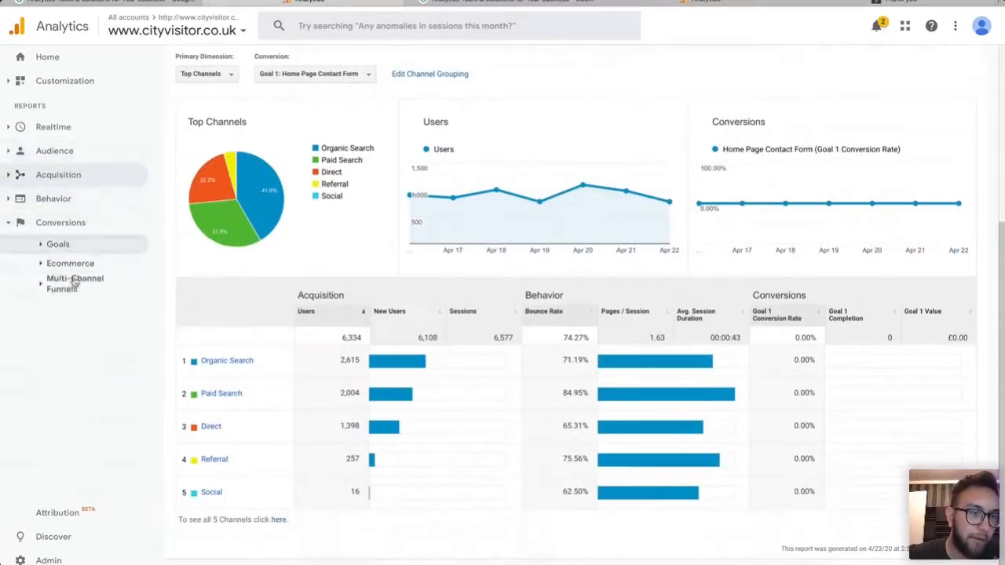
pyautogui.click(87, 245)
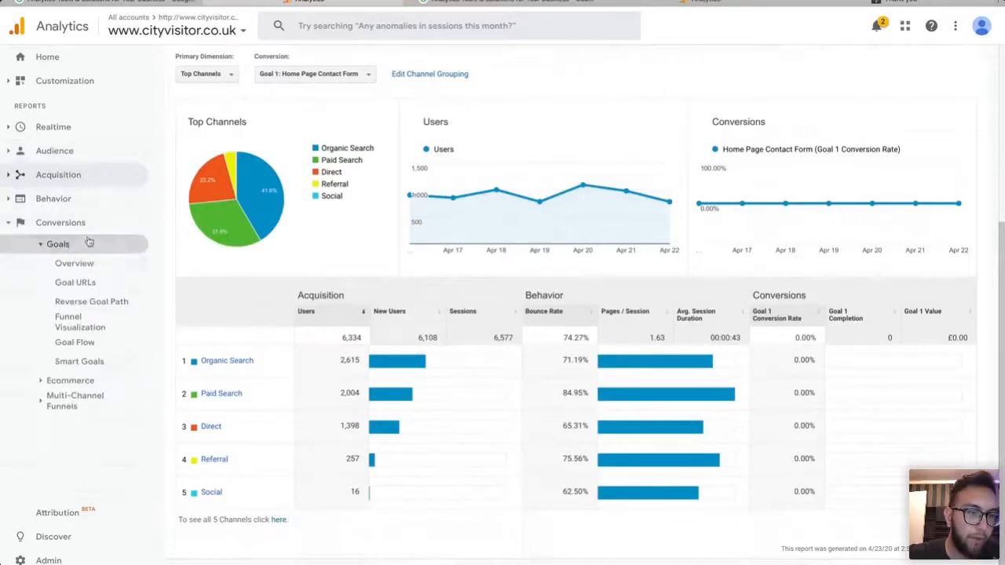
pyautogui.click(94, 330)
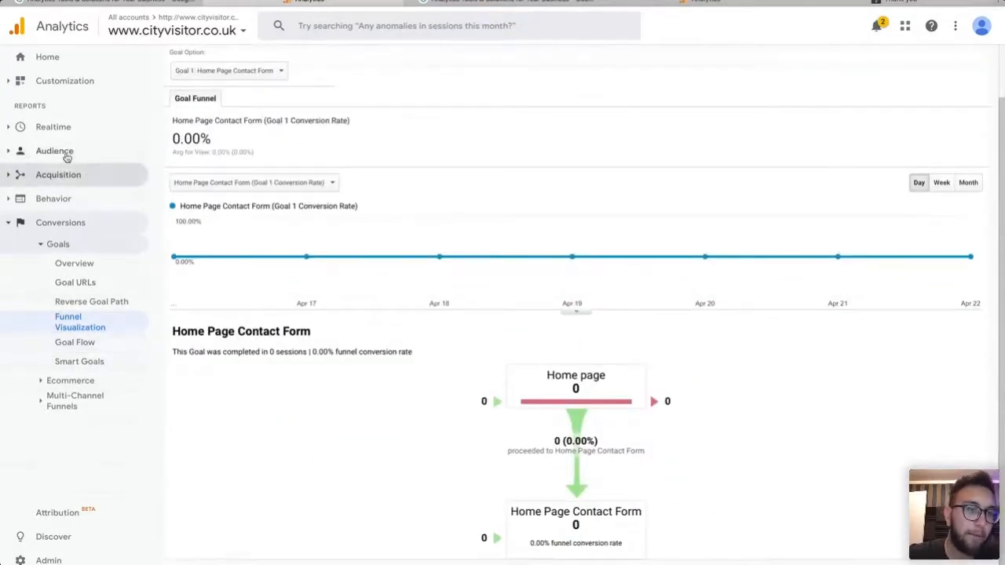
# Expand Audience > Benchmarking in the sidebar.
pyautogui.click(50, 151)
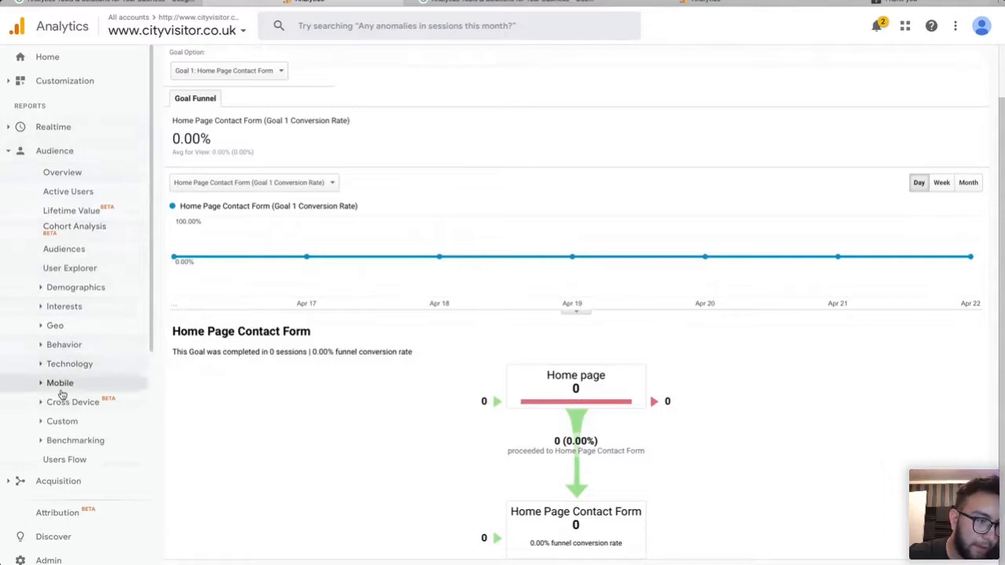
pyautogui.scroll(-2, 69, 452)
pyautogui.click(71, 334)
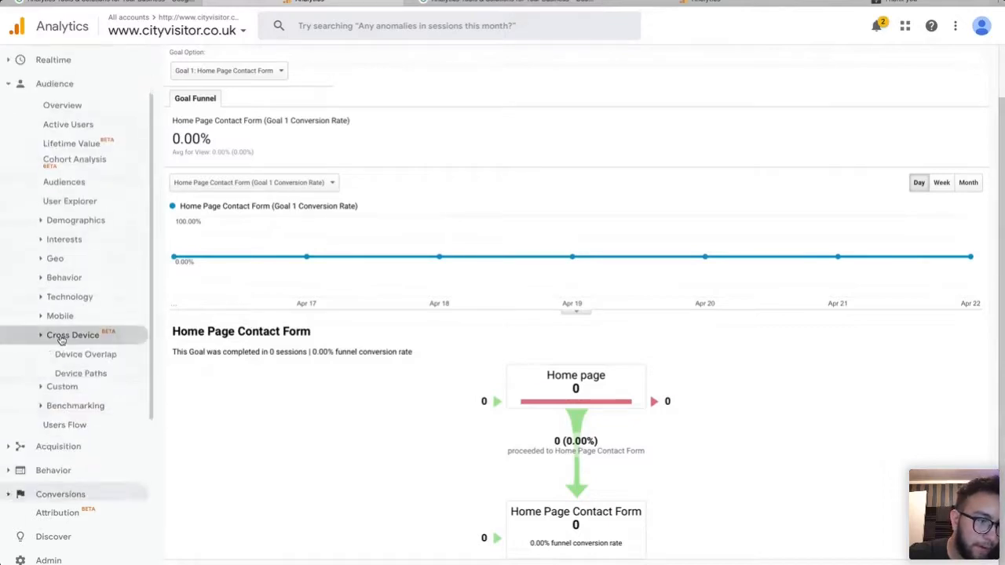
pyautogui.click(73, 338)
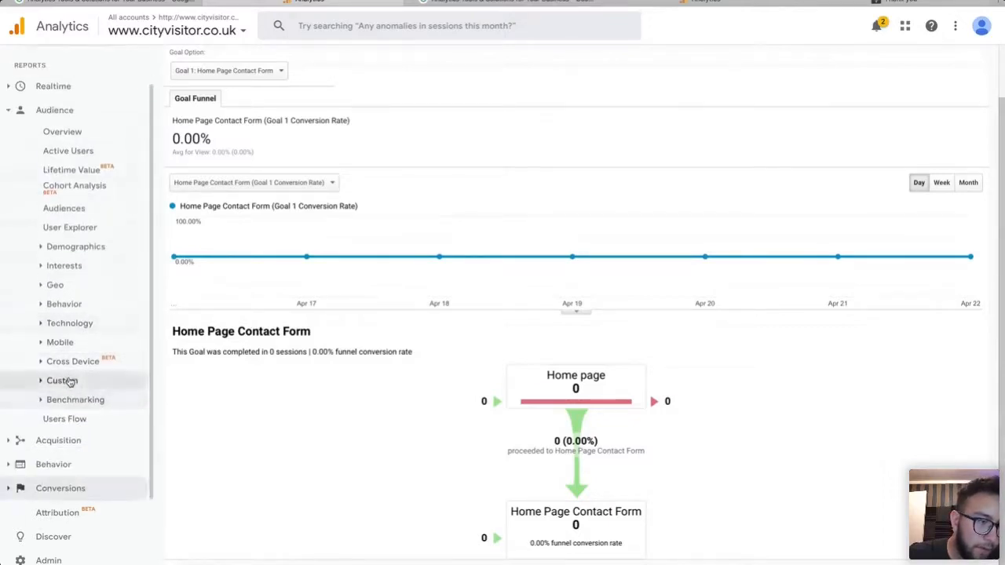
pyautogui.click(72, 401)
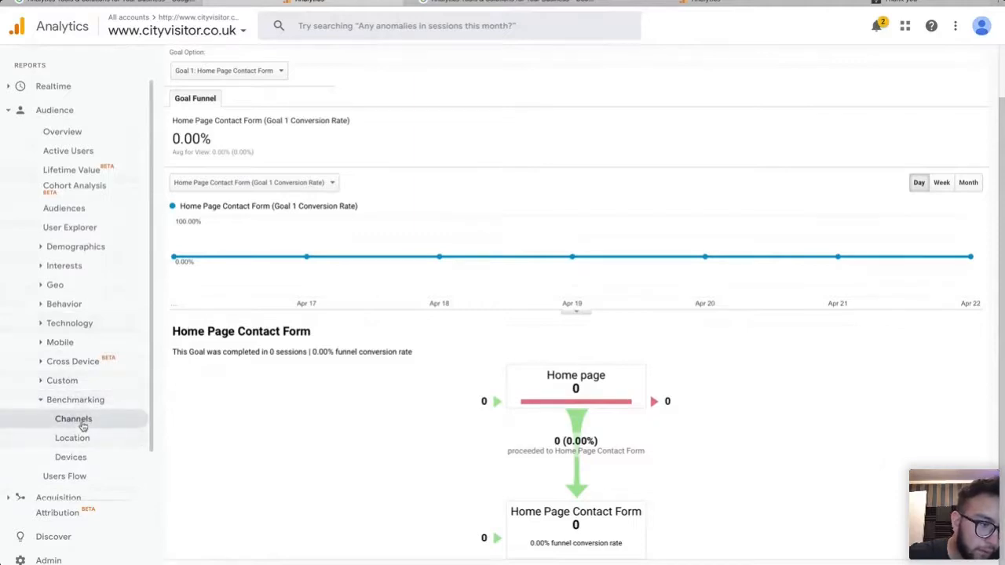
# Open Benchmarking > Channels: sessions 36.74% above benchmark, Paid Search +183.52%, Social -94.50%.
pyautogui.click(82, 423)
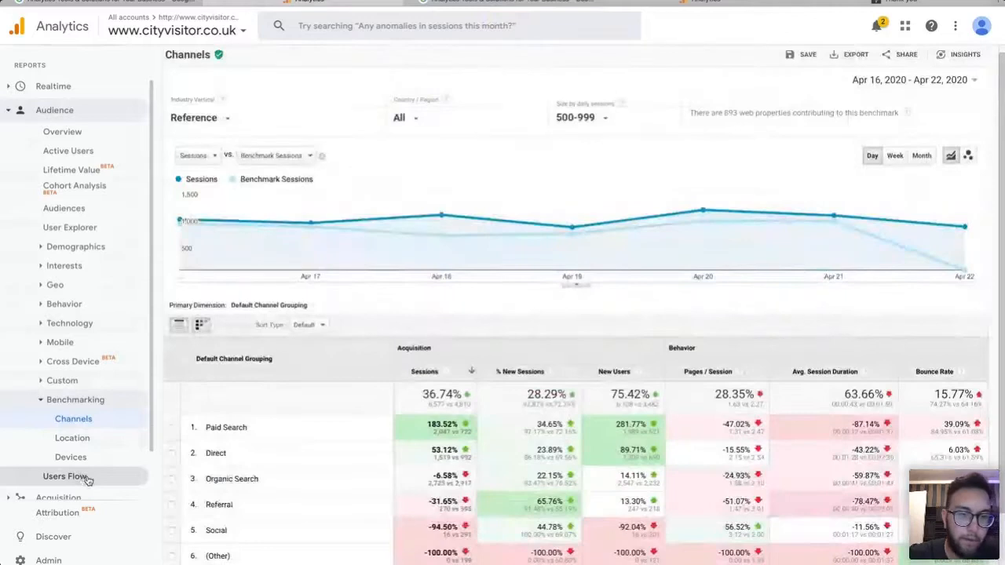
pyautogui.scroll(-2, 333, 405)
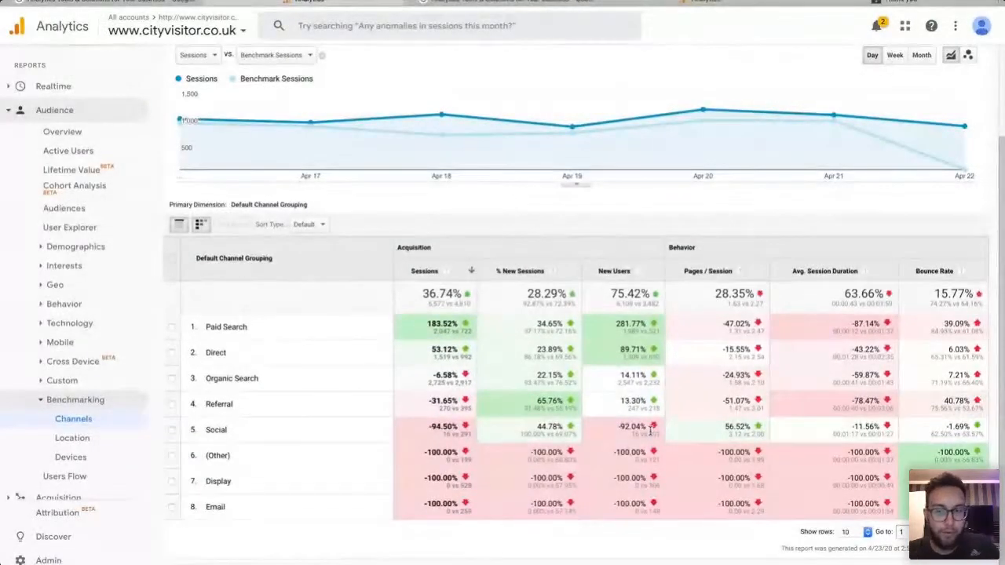
# Switch the Users Flow starting dimension from Country to Acquisition > Source / Medium, led by google/organic at 2.1K.
pyautogui.click(67, 476)
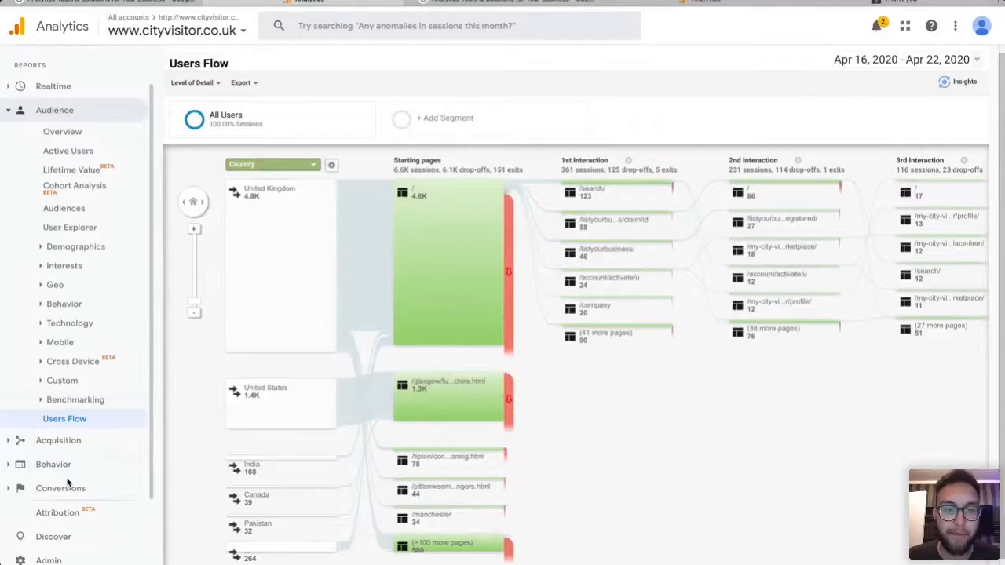
pyautogui.click(312, 168)
pyautogui.click(381, 179)
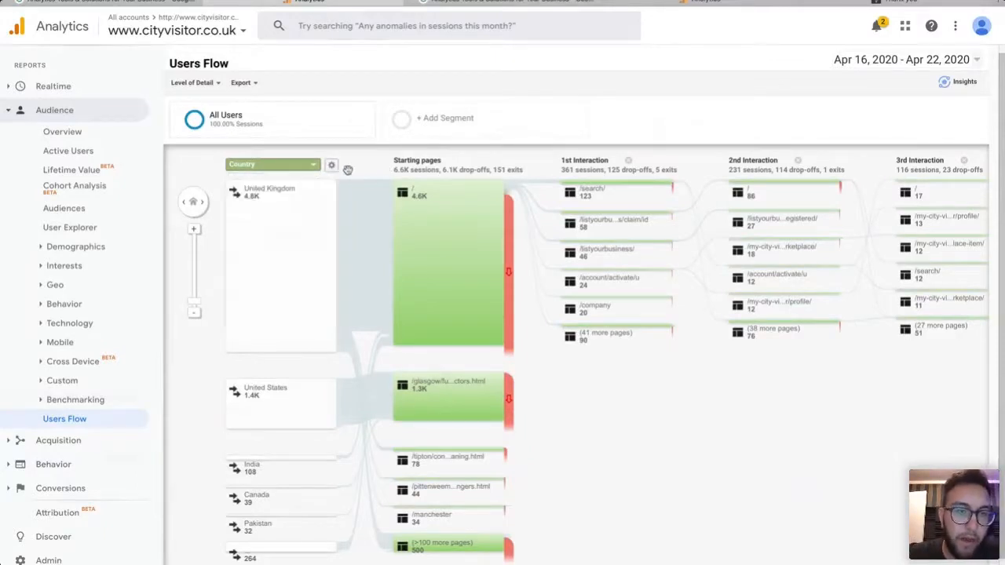
pyautogui.click(281, 168)
pyautogui.scroll(3, 296, 234)
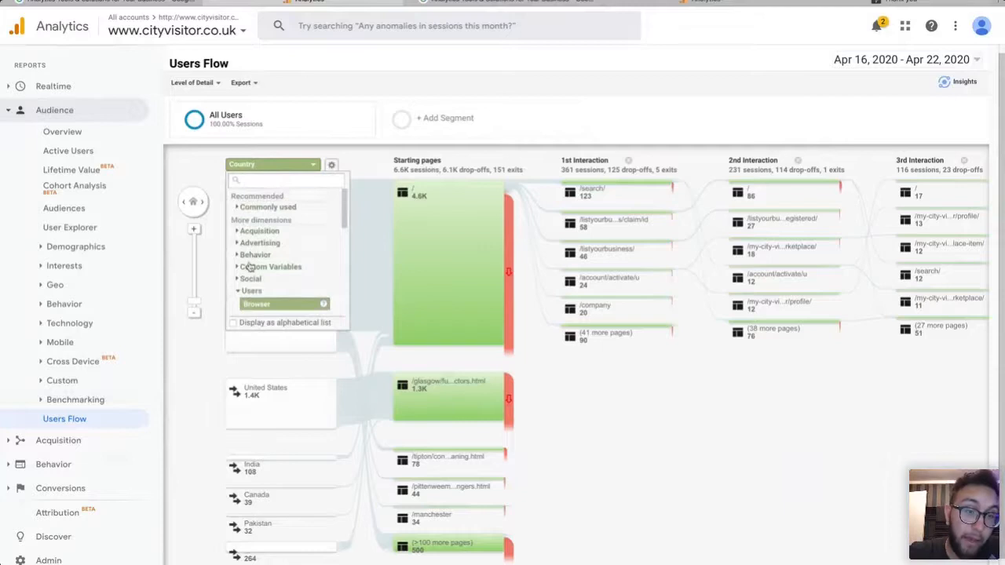
pyautogui.click(240, 230)
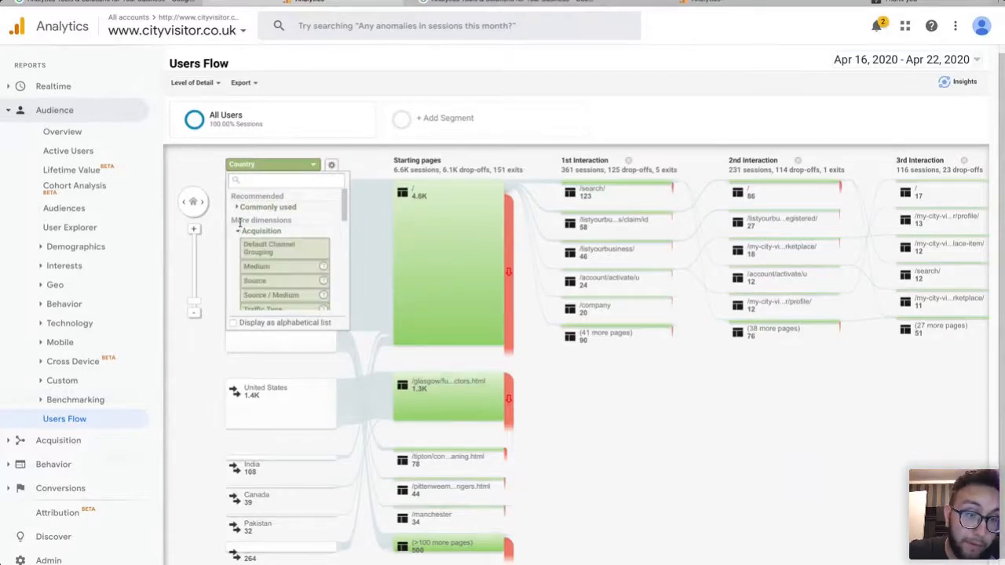
pyautogui.scroll(-1, 281, 284)
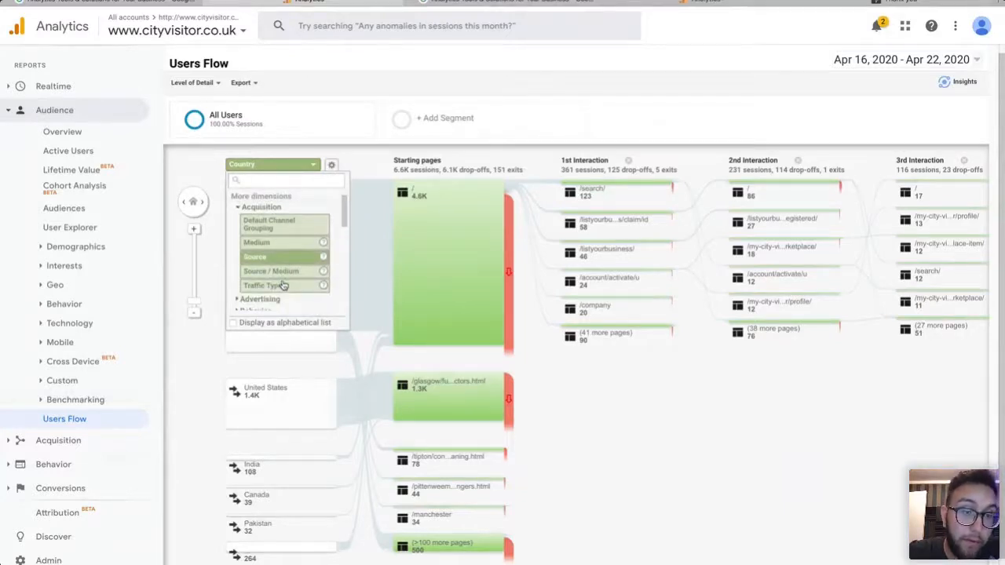
pyautogui.click(280, 271)
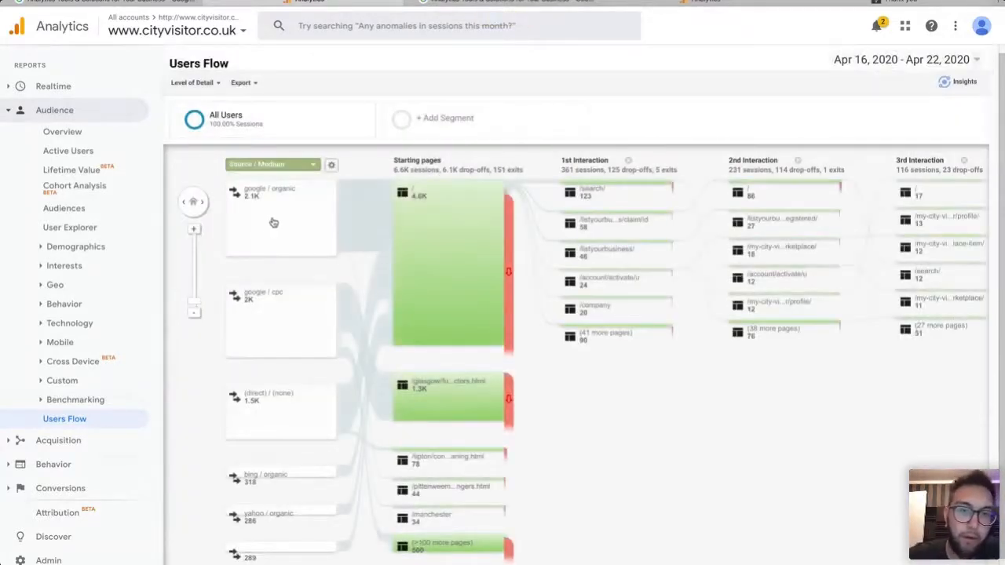
pyautogui.moveTo(446, 231)
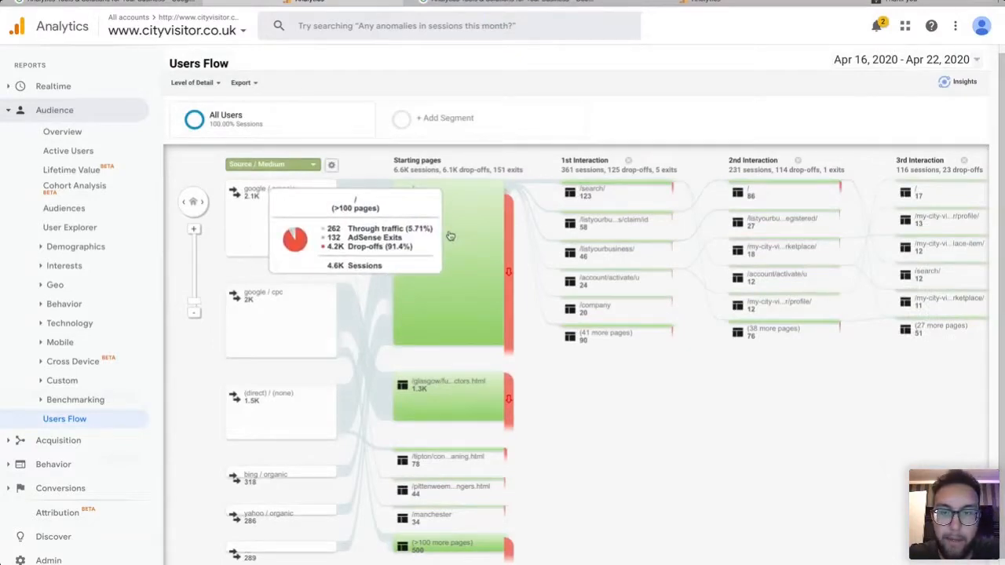
pyautogui.moveTo(609, 186)
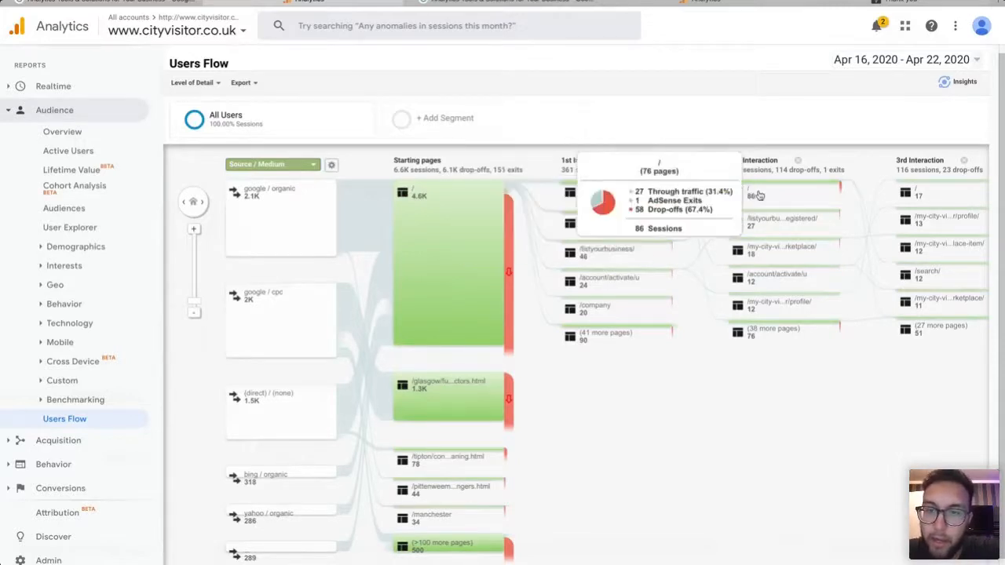
pyautogui.moveTo(745, 197)
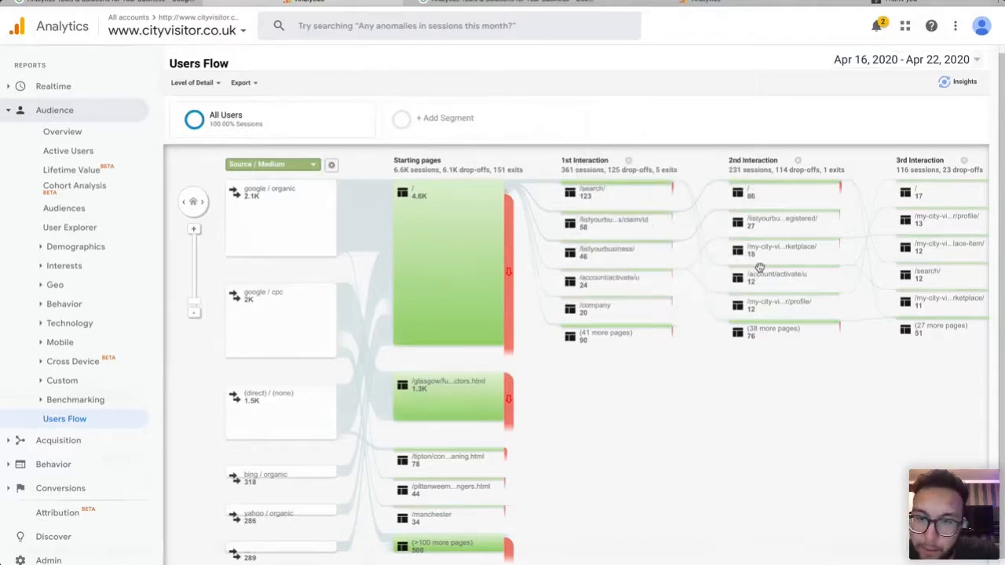
pyautogui.moveTo(761, 275)
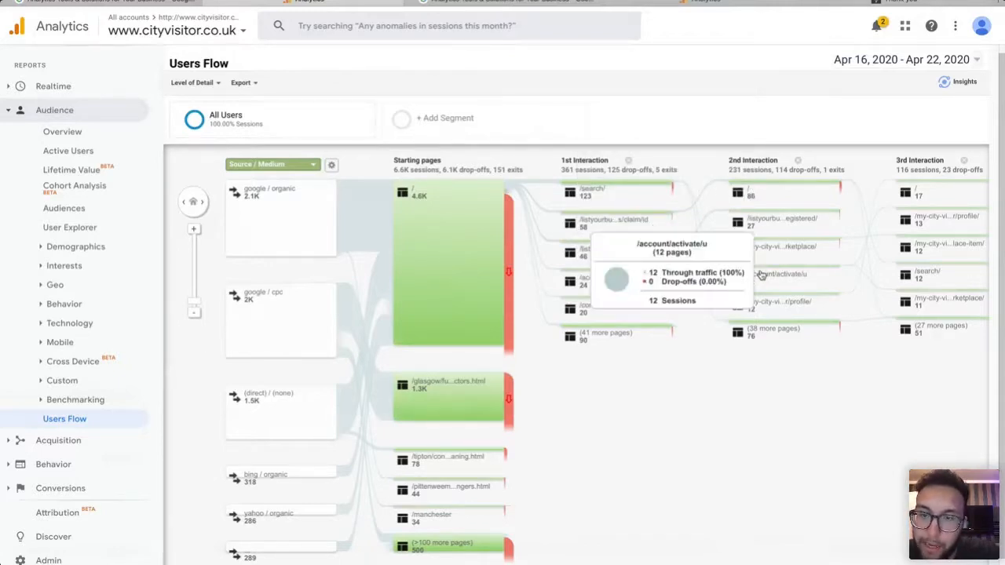